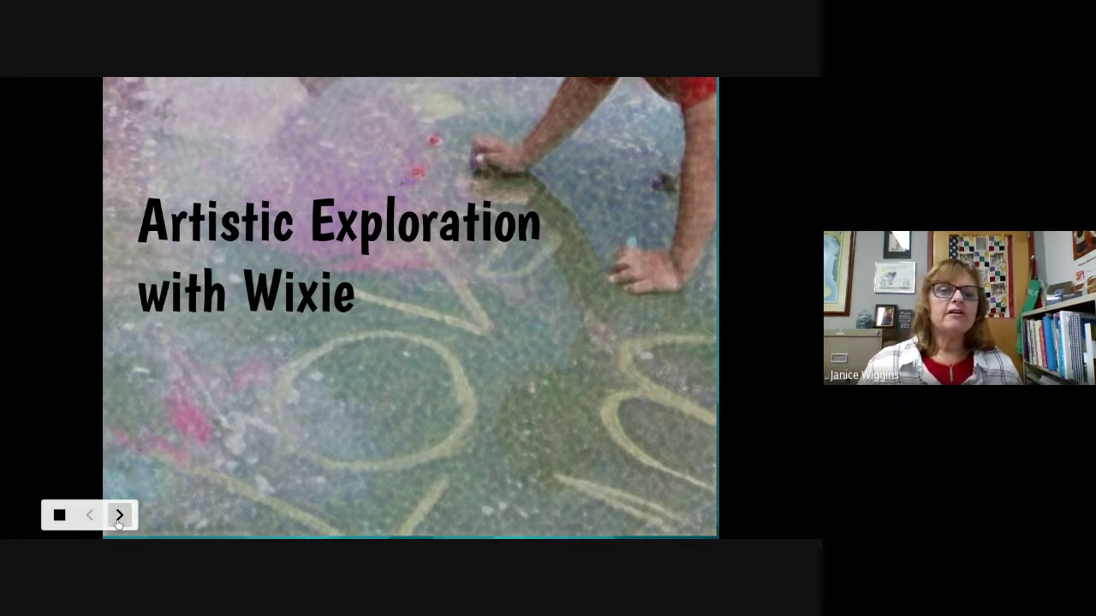
Present the opening slides, examining the thumbprint creature examples and the tent card with its self-portrait.
click(119, 519)
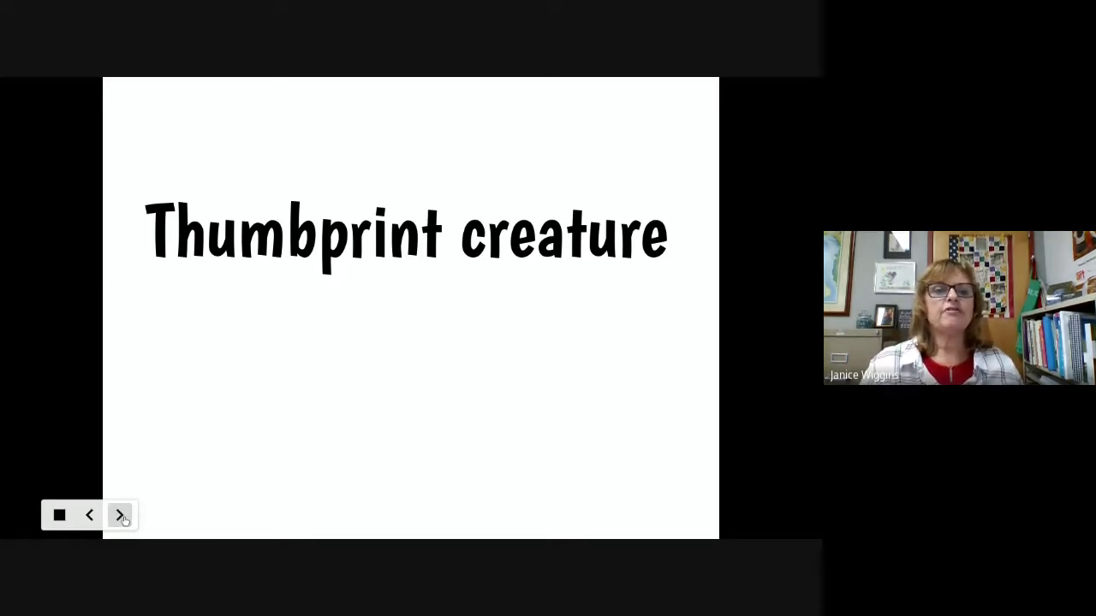
click(120, 516)
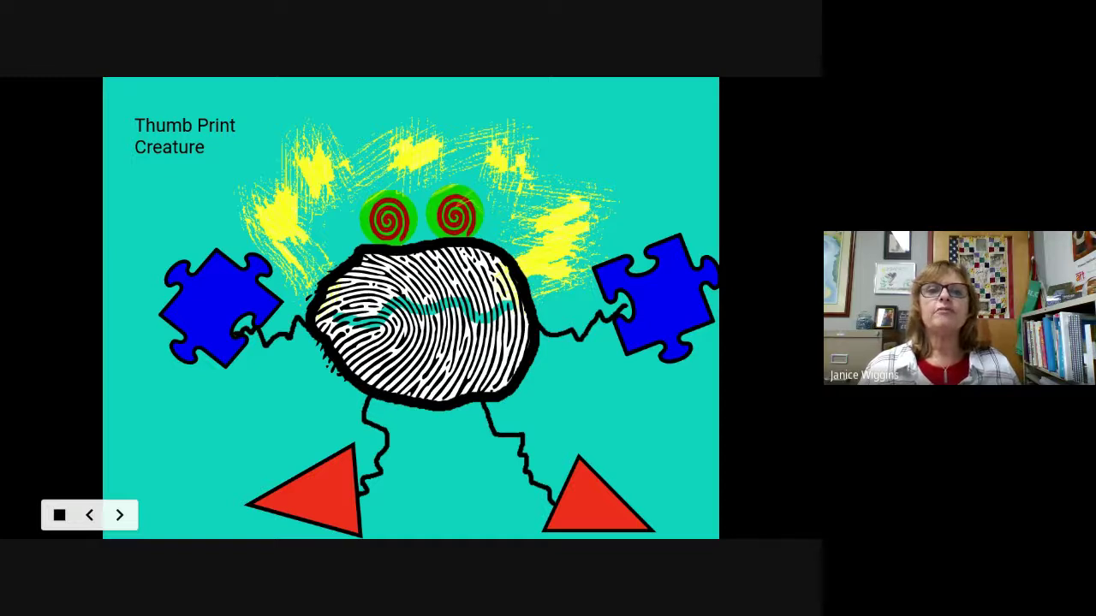
click(123, 519)
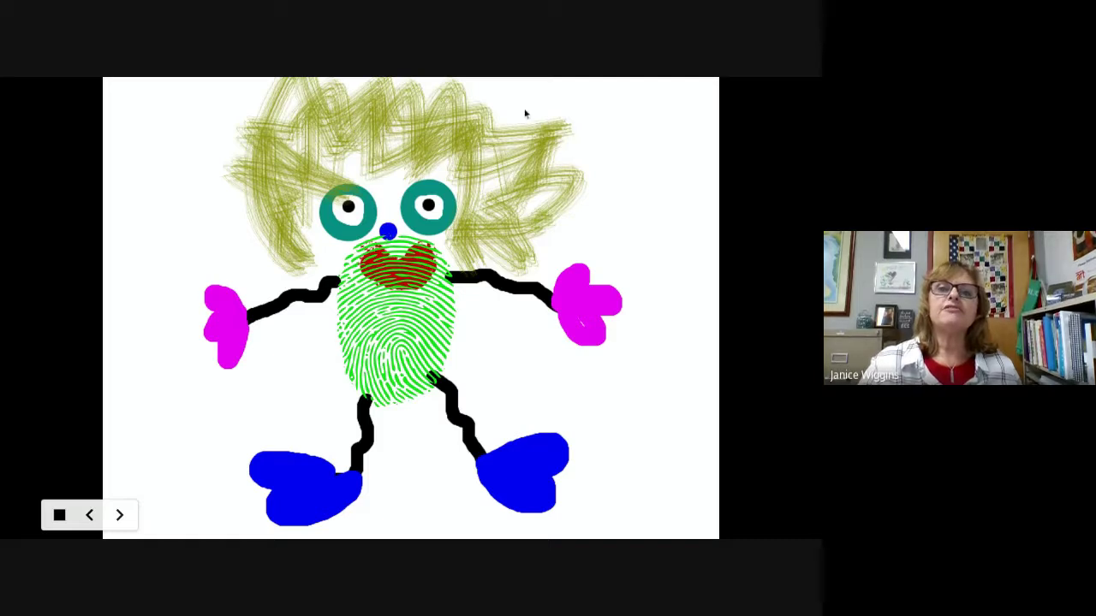
click(121, 516)
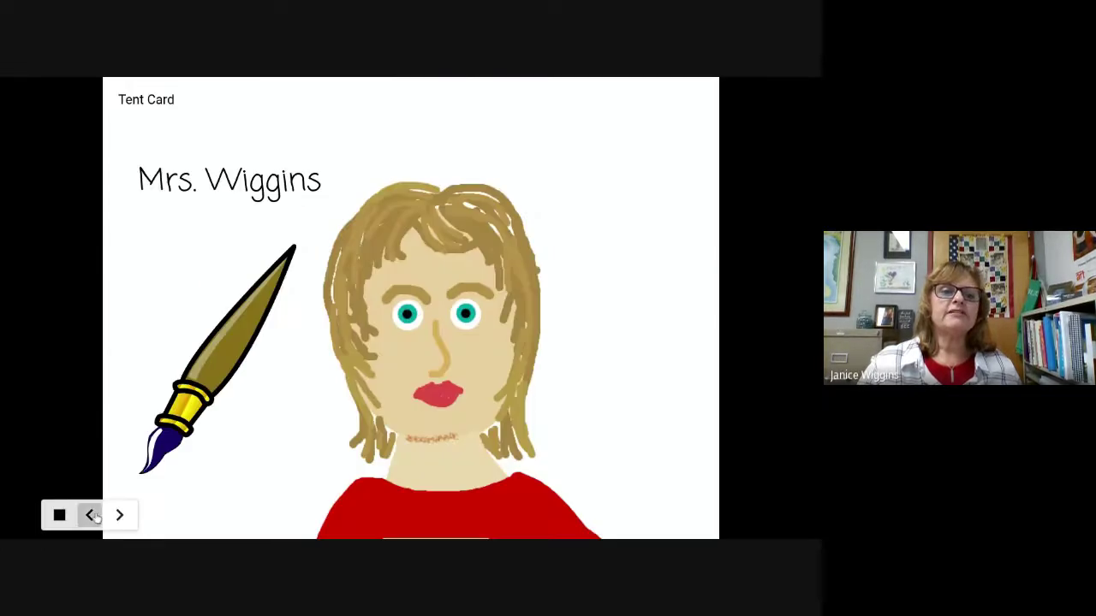
click(91, 515)
click(92, 515)
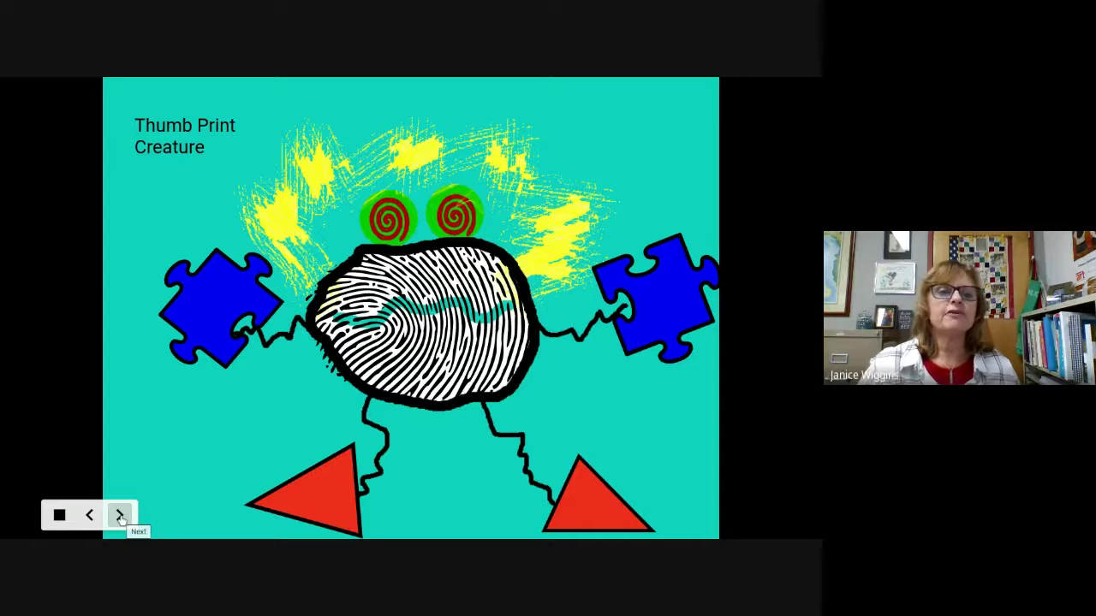
click(120, 517)
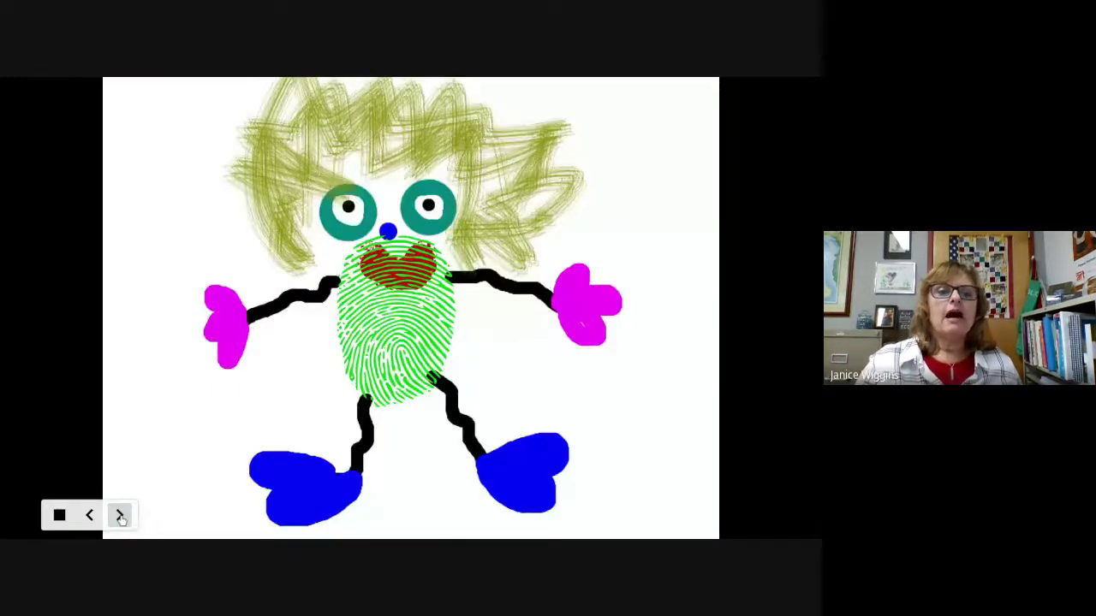
click(121, 516)
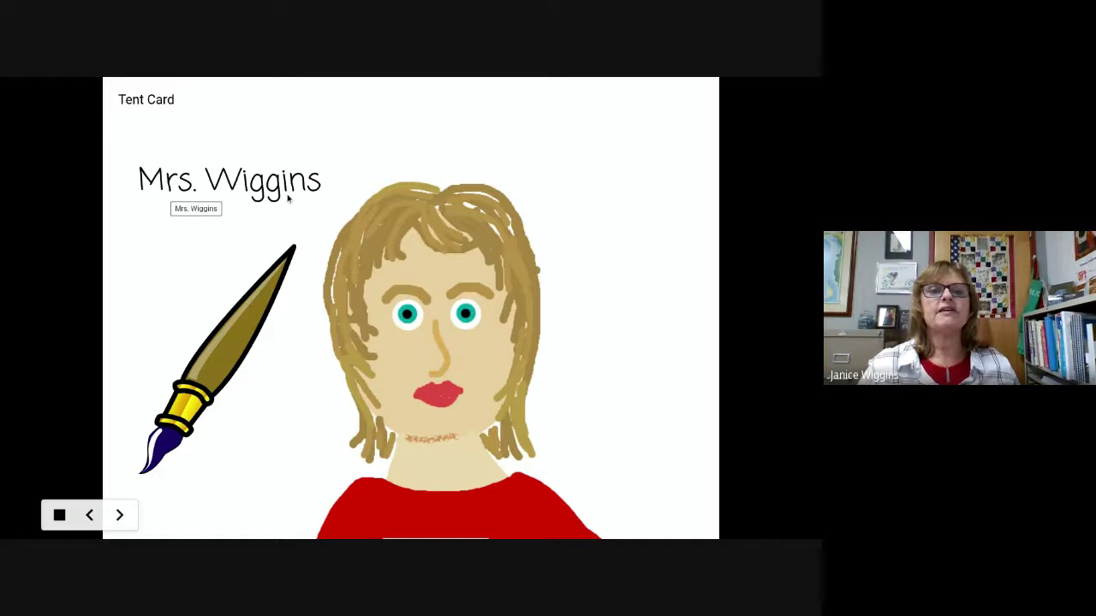
click(120, 516)
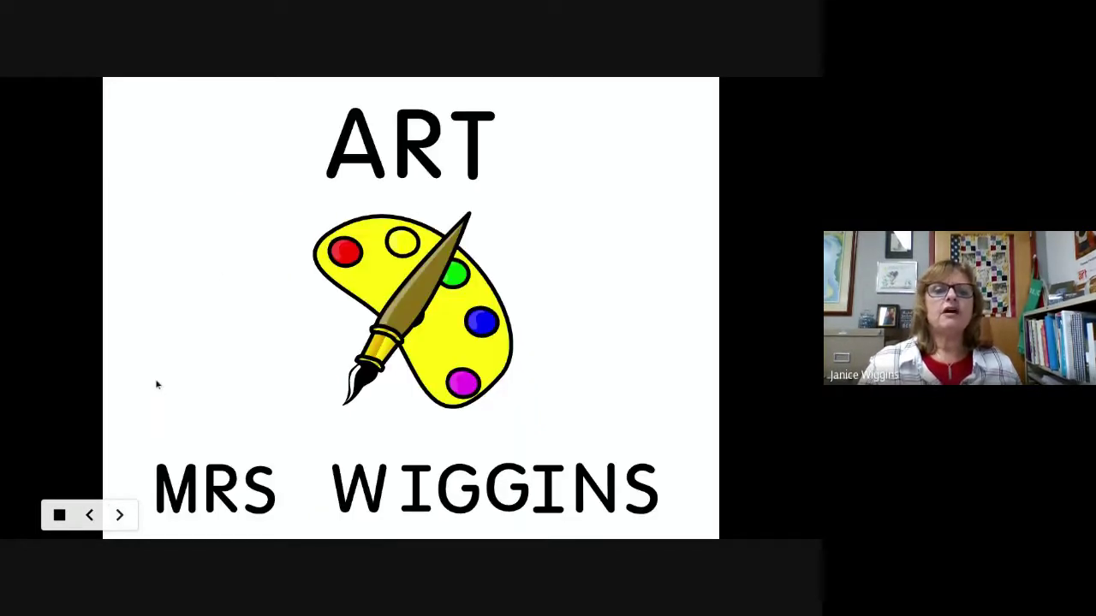
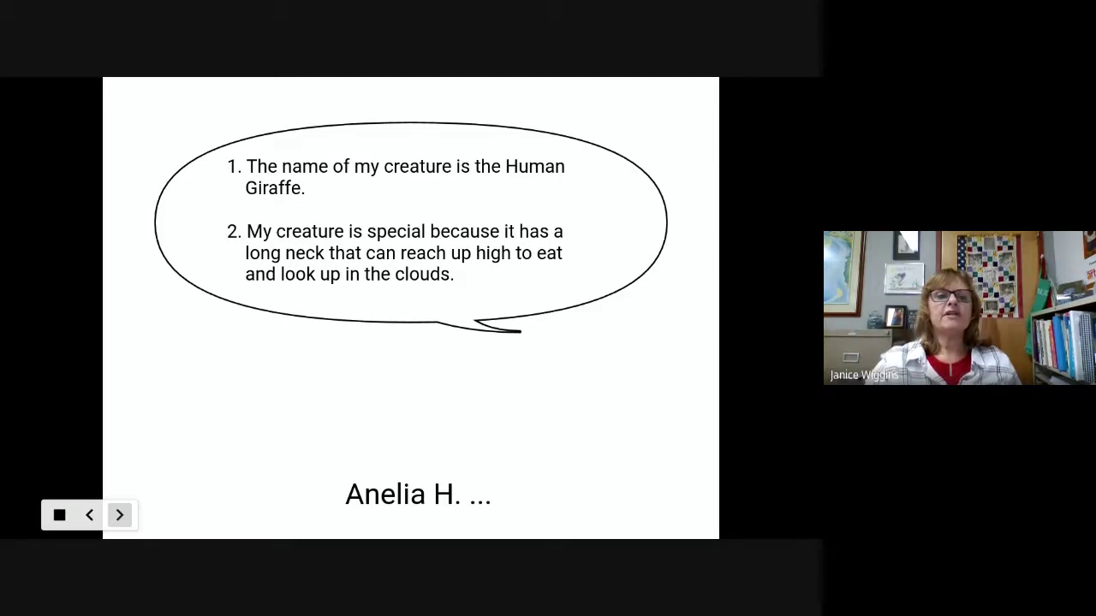
Present the human-animal creature pages with their speech-bubble descriptions, up to the My Starry Night title slide.
click(120, 516)
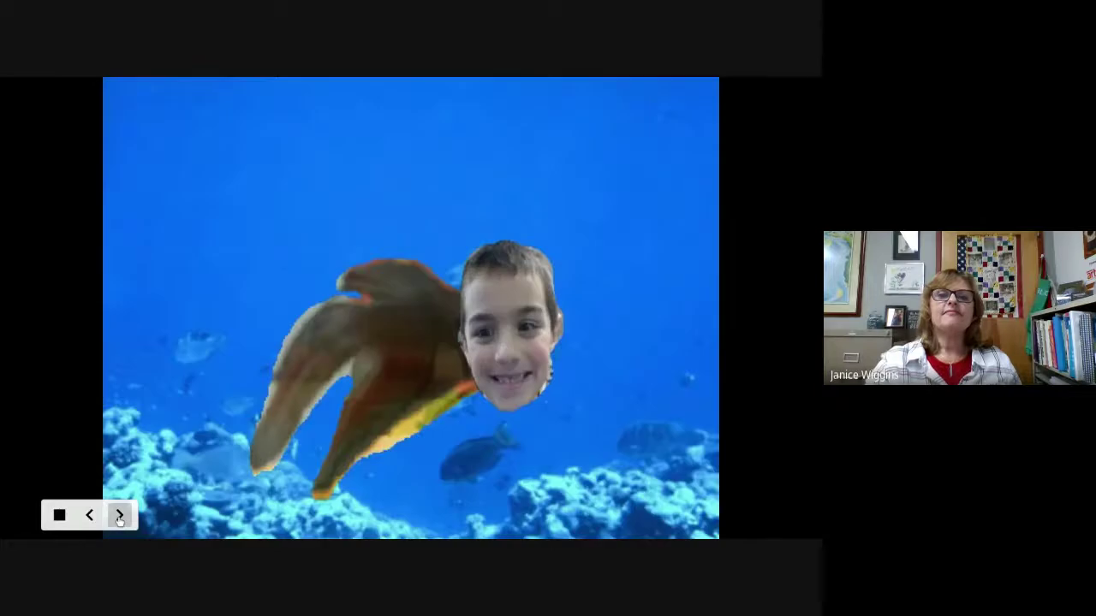
click(120, 515)
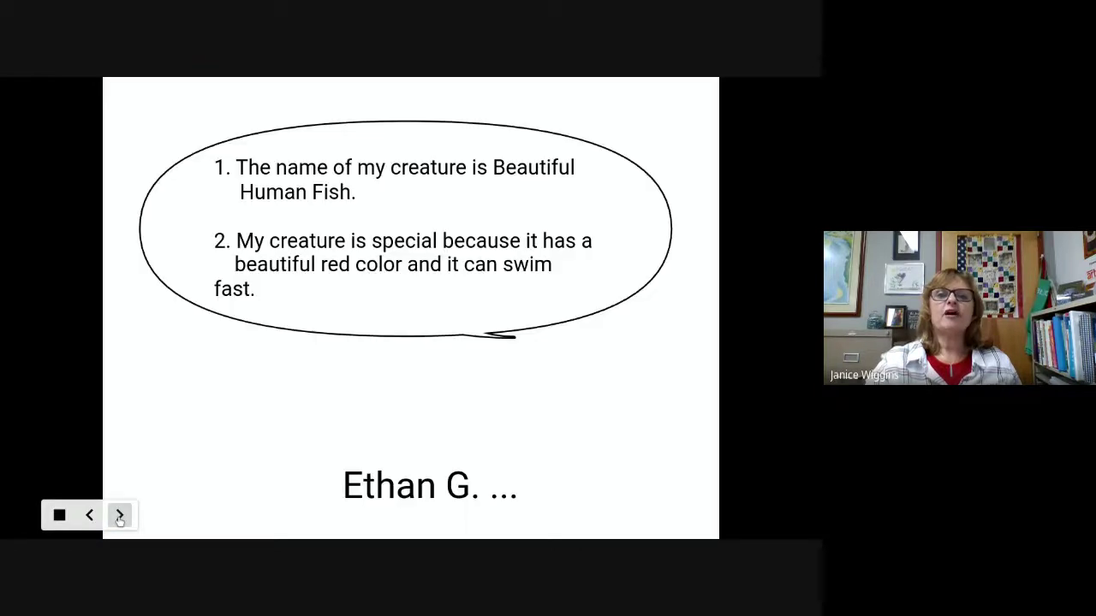
click(119, 516)
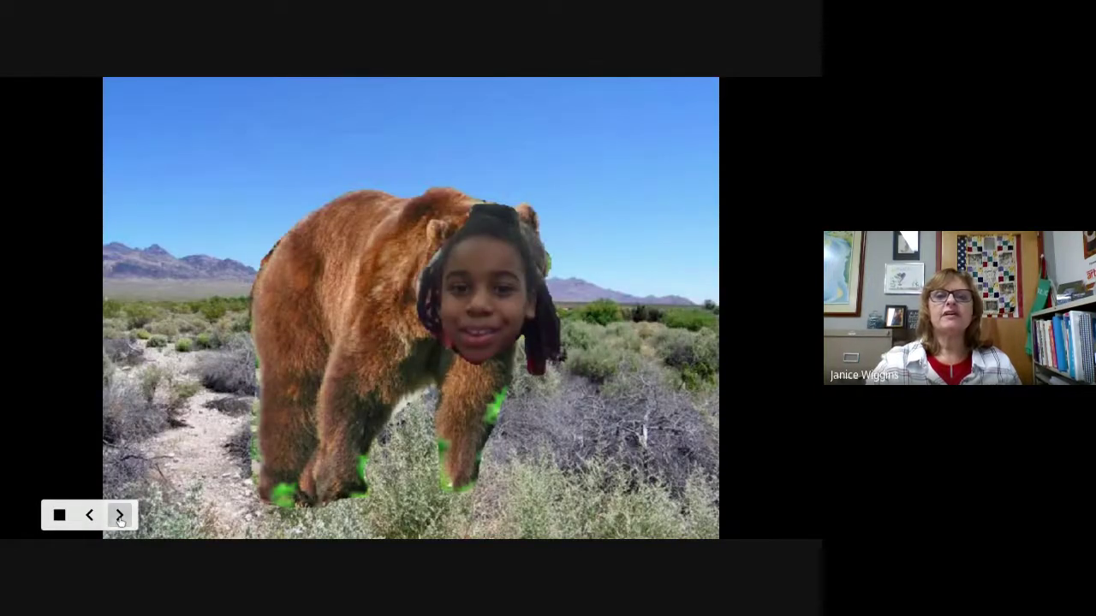
click(120, 515)
click(120, 515)
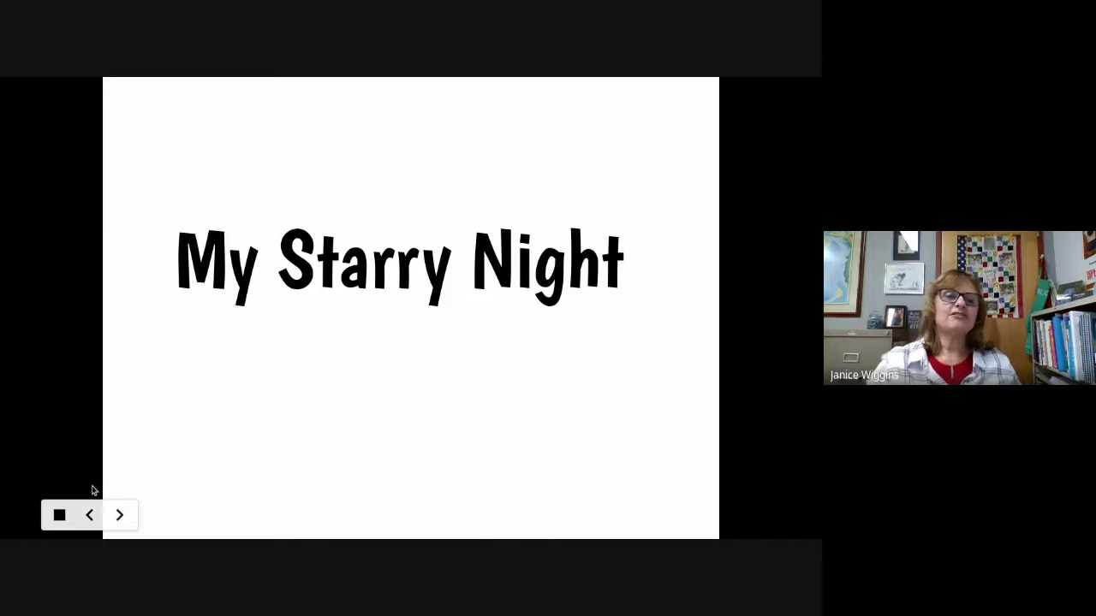
Present the My Starry Night example paintings one after another.
click(120, 517)
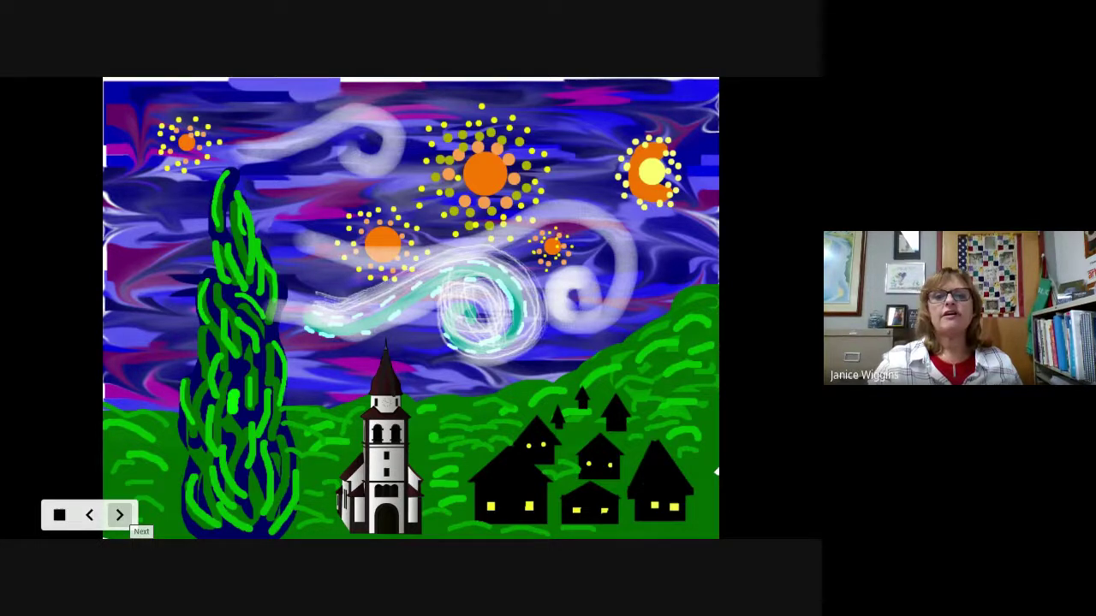
click(121, 516)
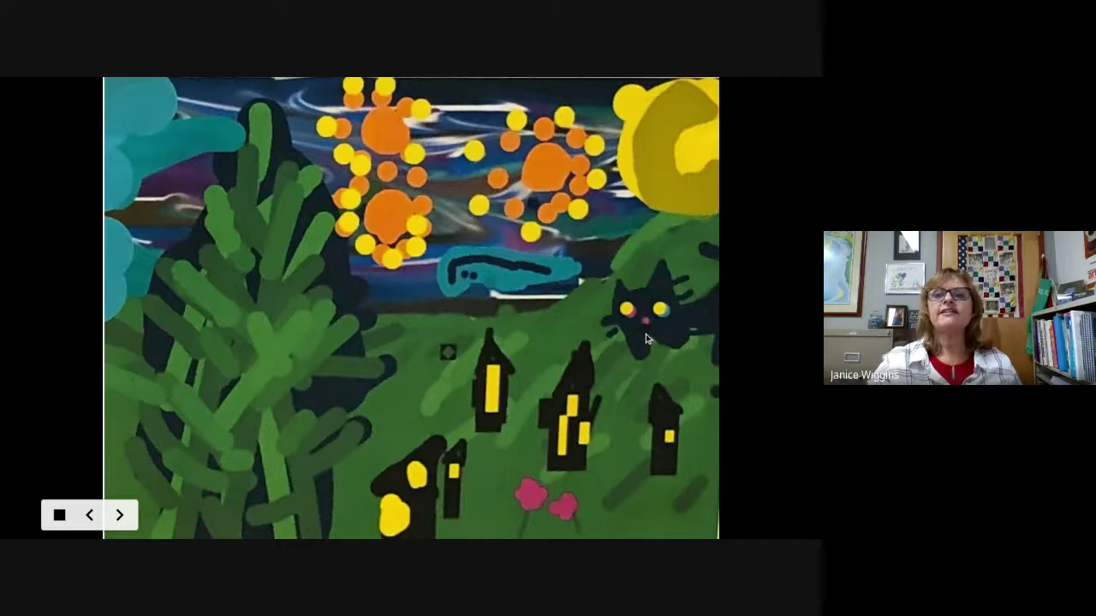
click(121, 516)
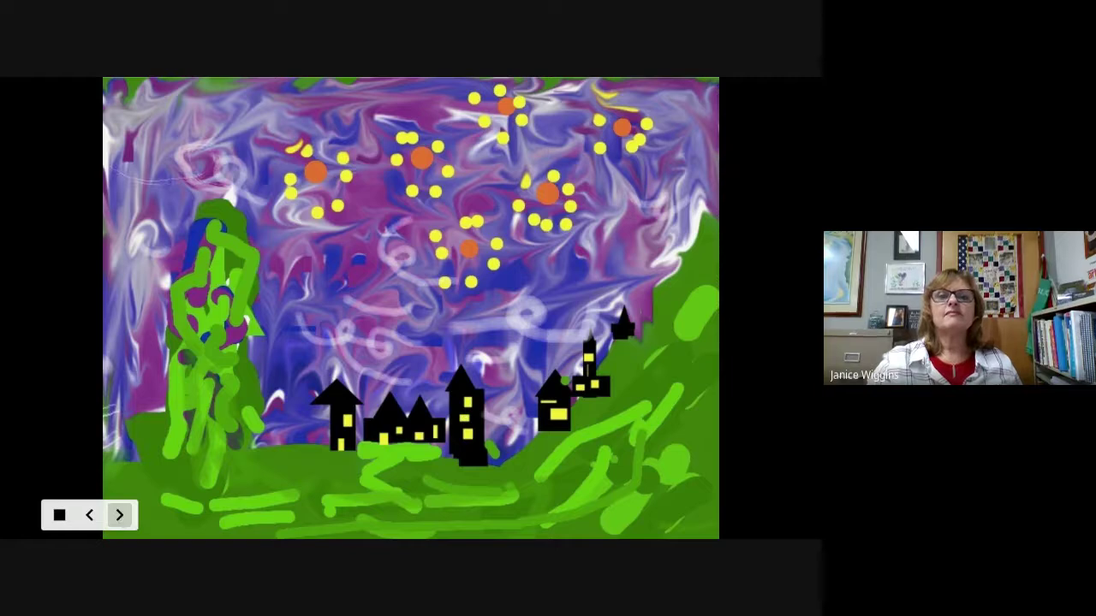
click(121, 516)
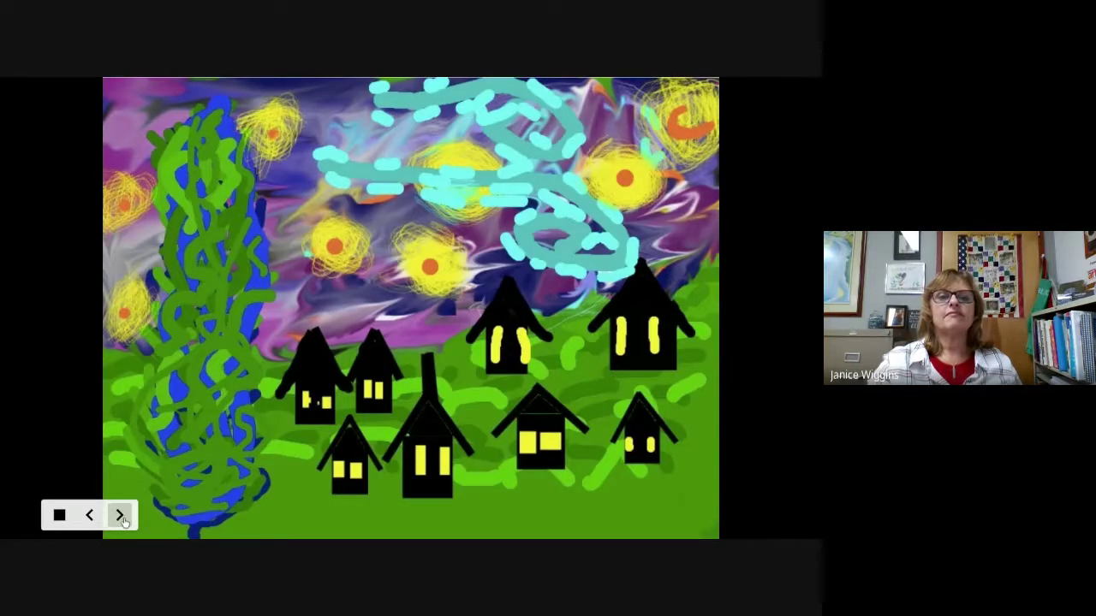
click(121, 515)
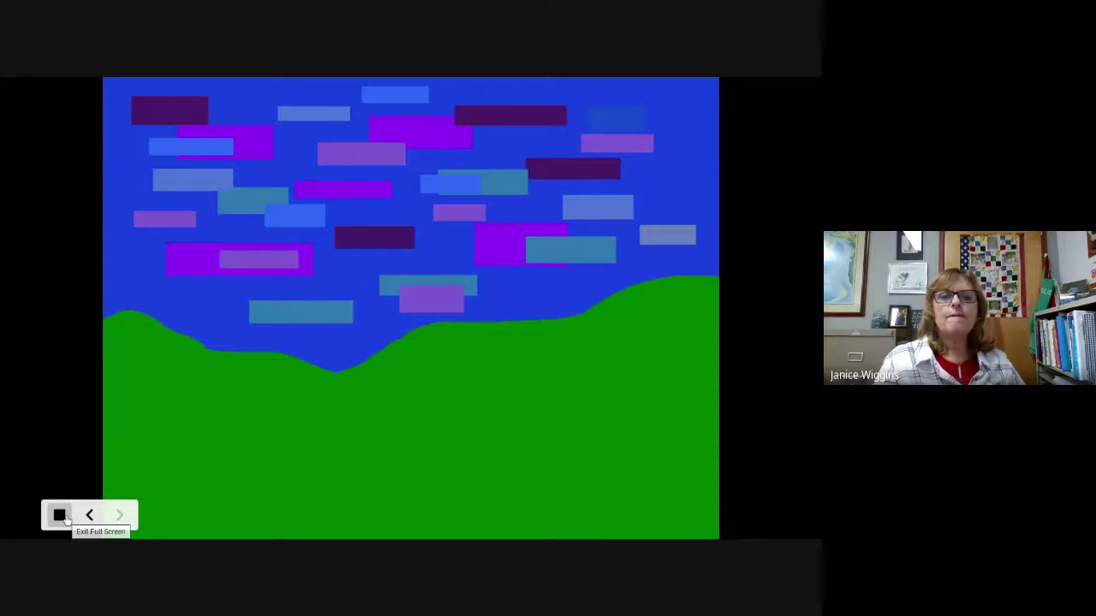
Leave the full-screen presentation and add a blank page after page 33, the unfinished landscape with rectangles in the sky.
click(60, 515)
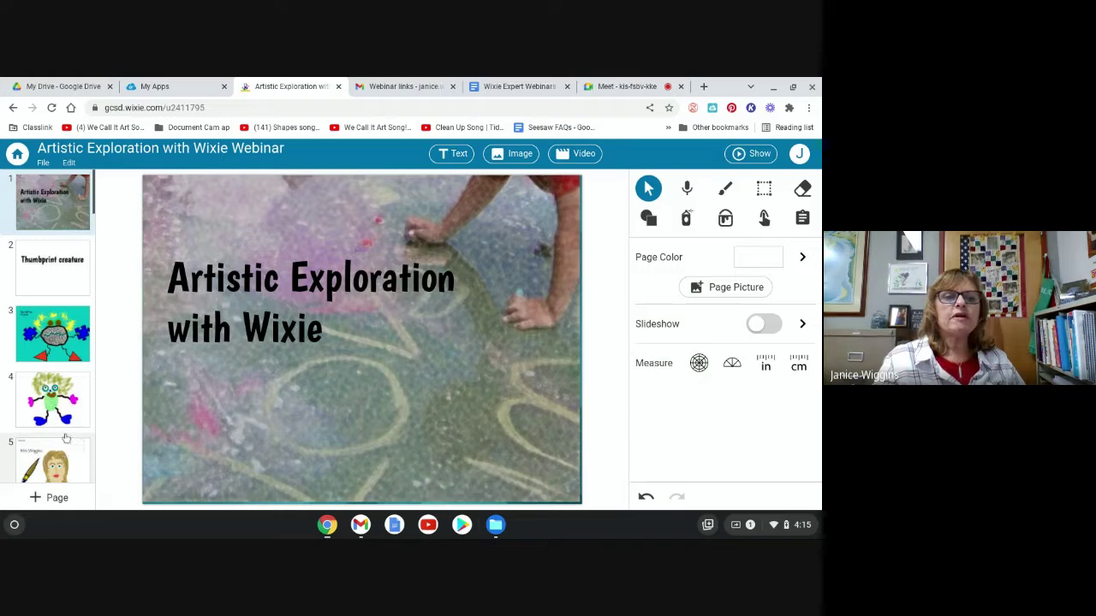
scroll(60, 441, down, 10)
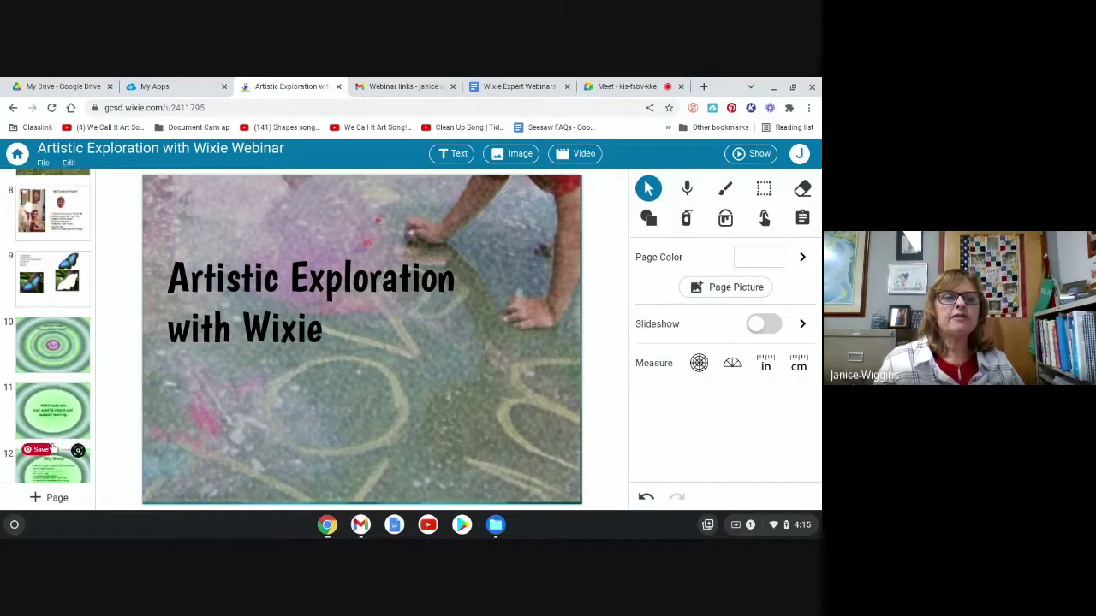
scroll(53, 446, down, 12)
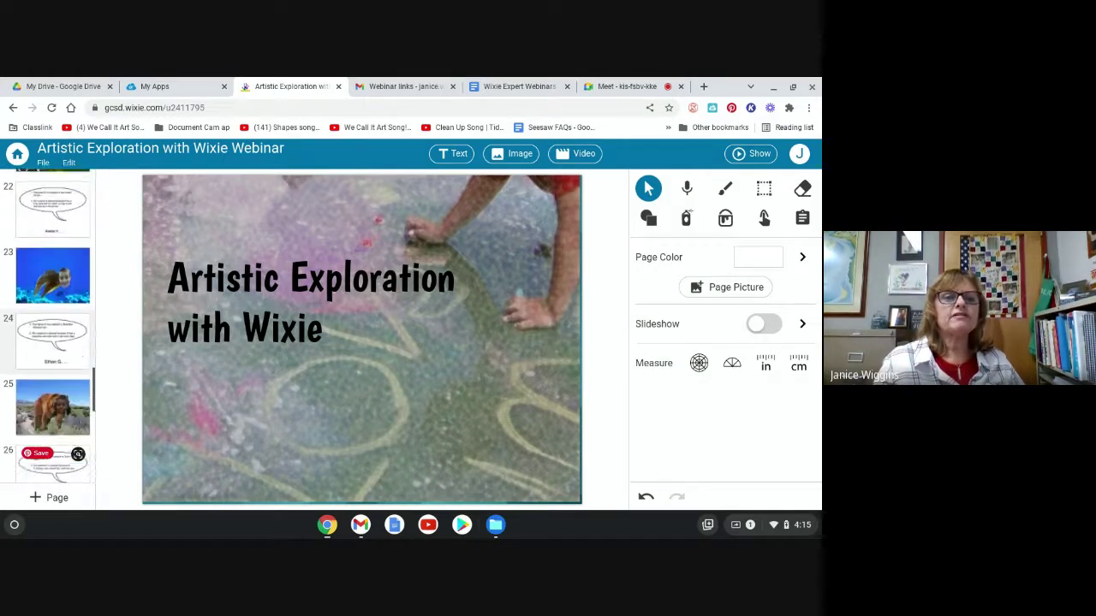
scroll(53, 450, down, 4)
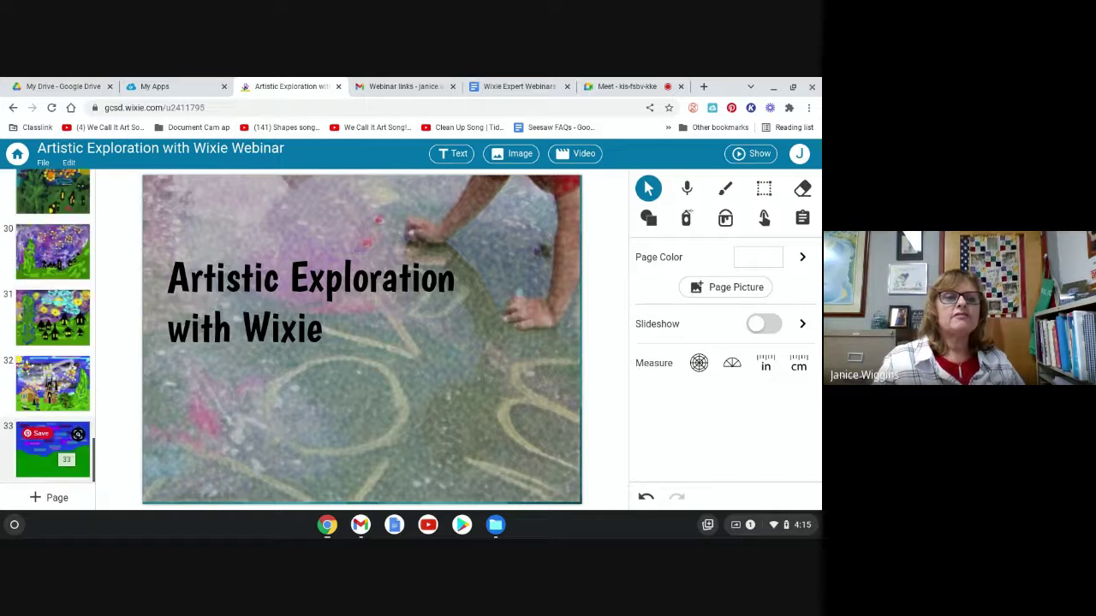
click(56, 450)
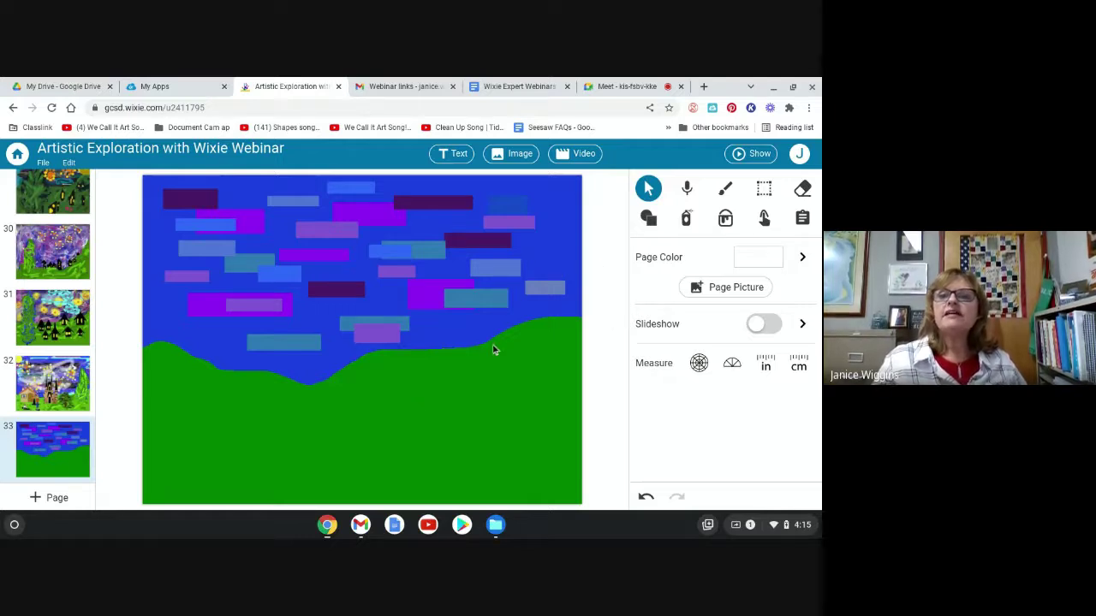
click(39, 497)
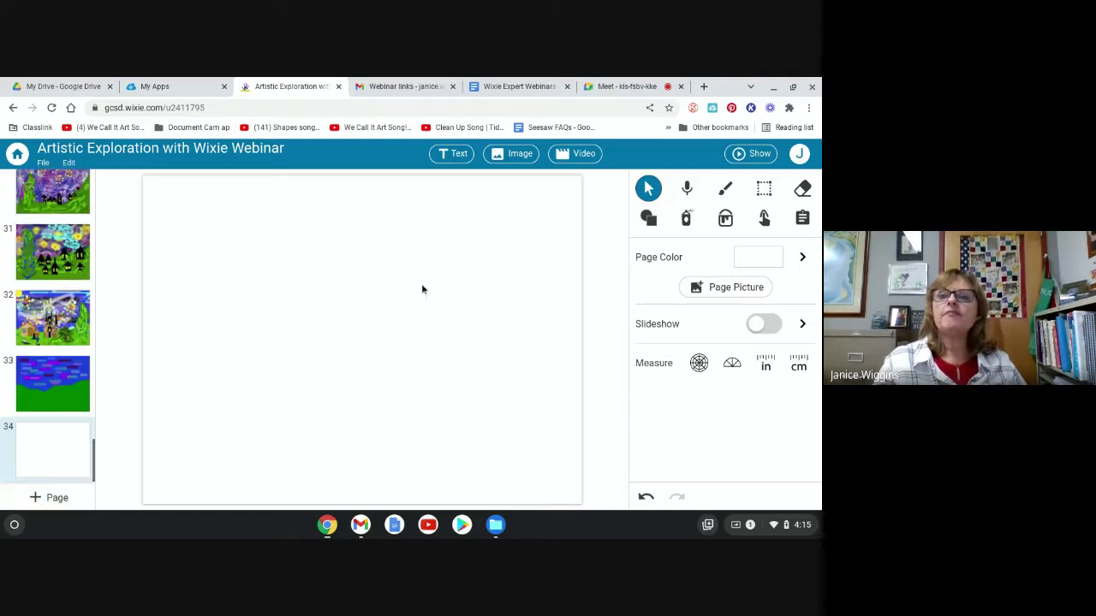
click(725, 218)
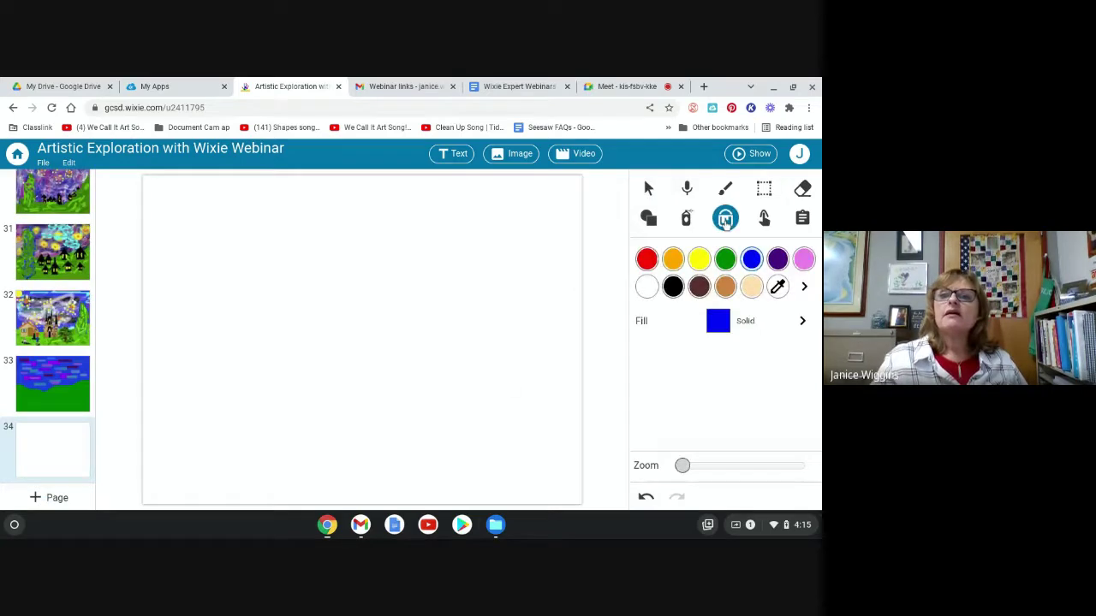
click(727, 259)
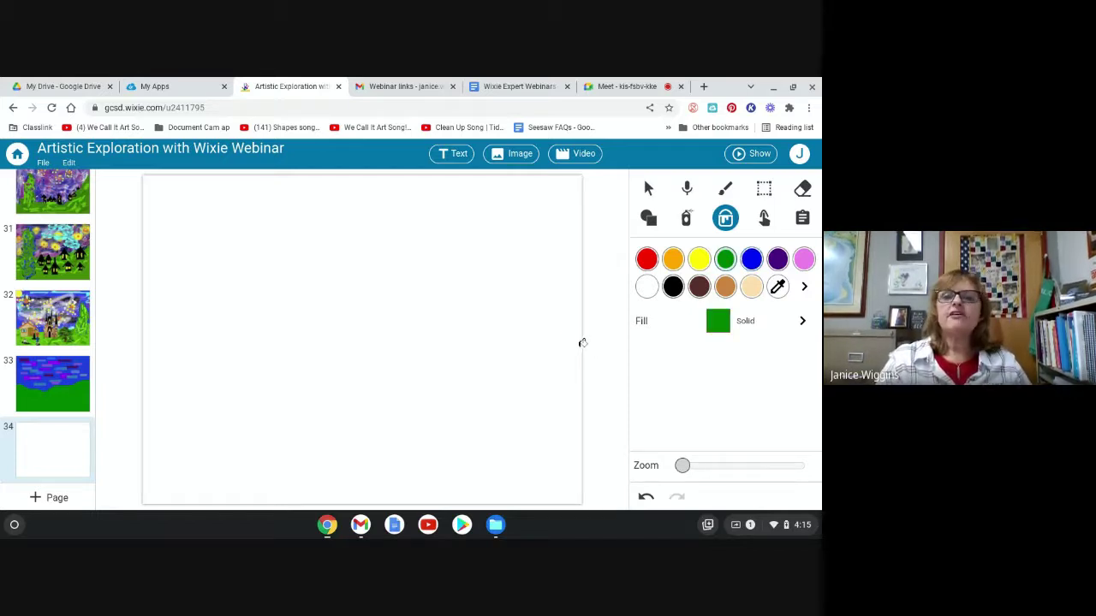
click(580, 344)
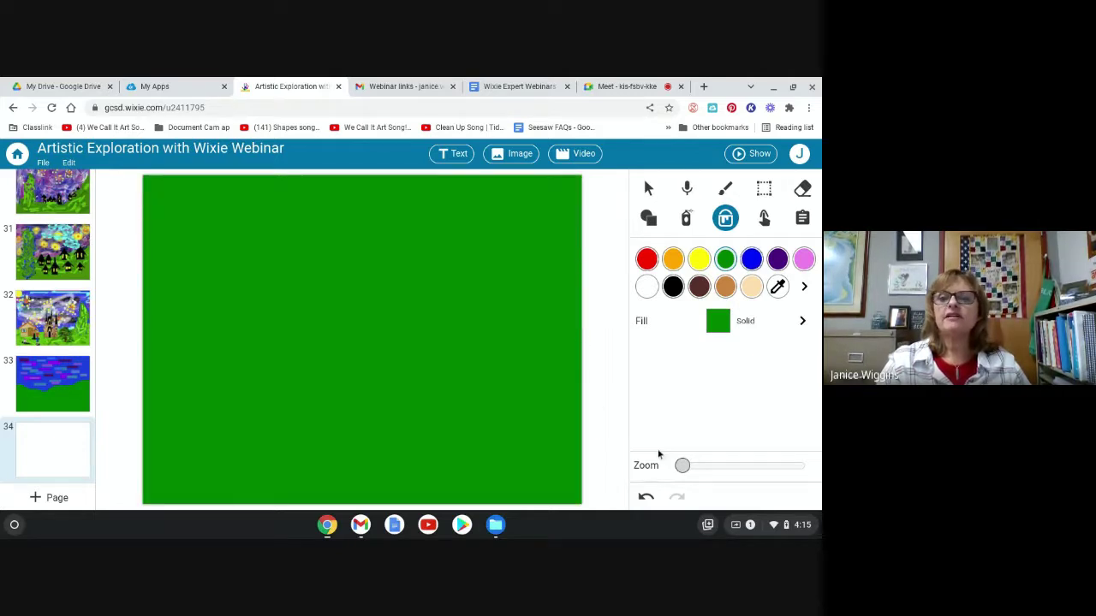
click(646, 496)
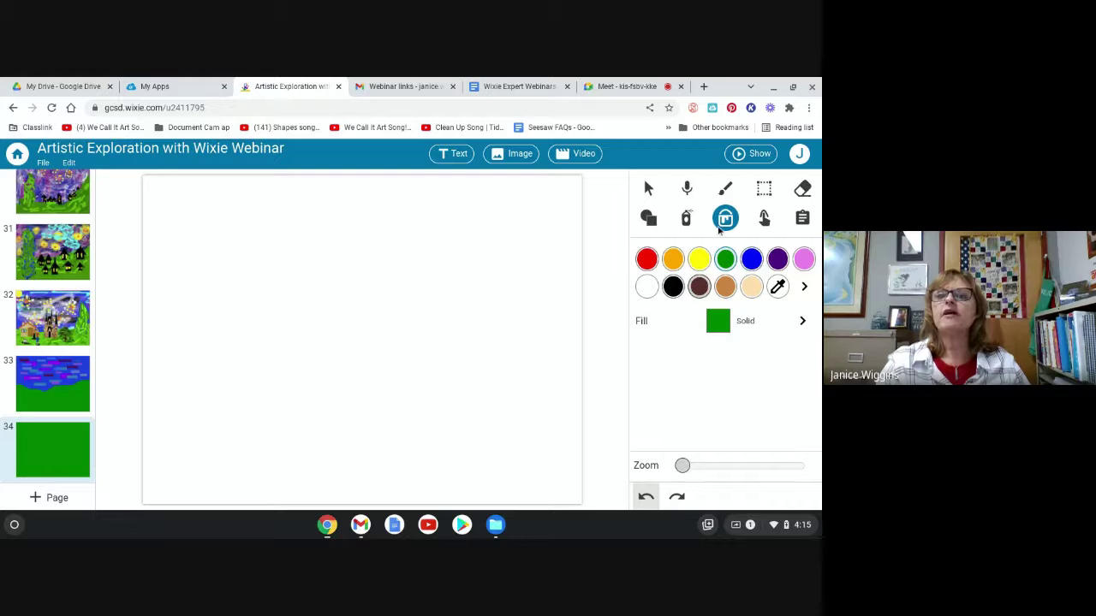
Paint a wavy green hill line across the full width of the blank page, using the smooth solid brush at size 68.
click(719, 192)
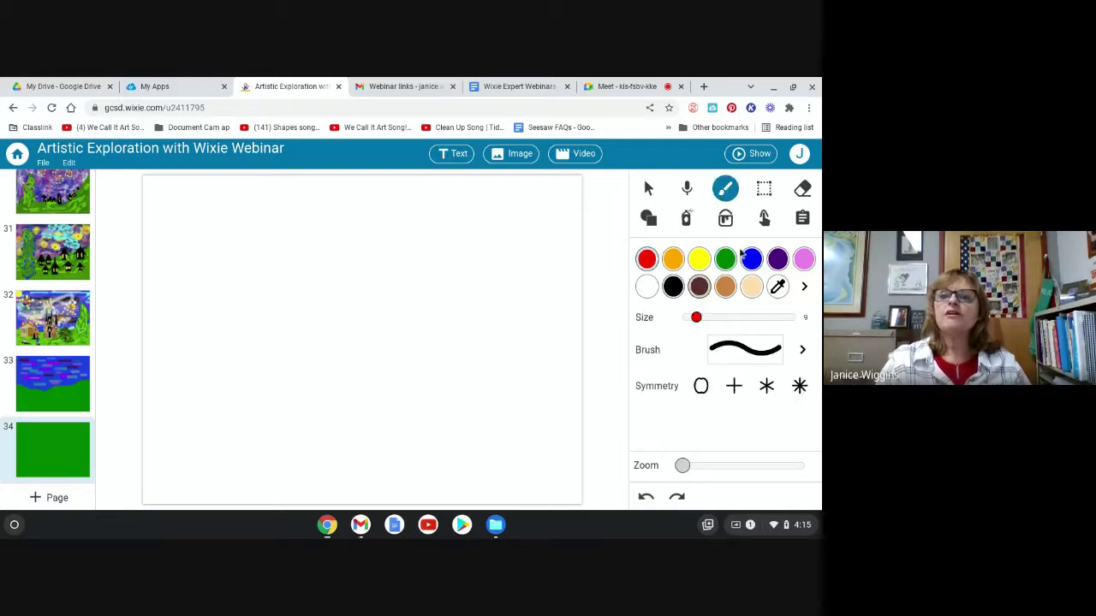
click(713, 350)
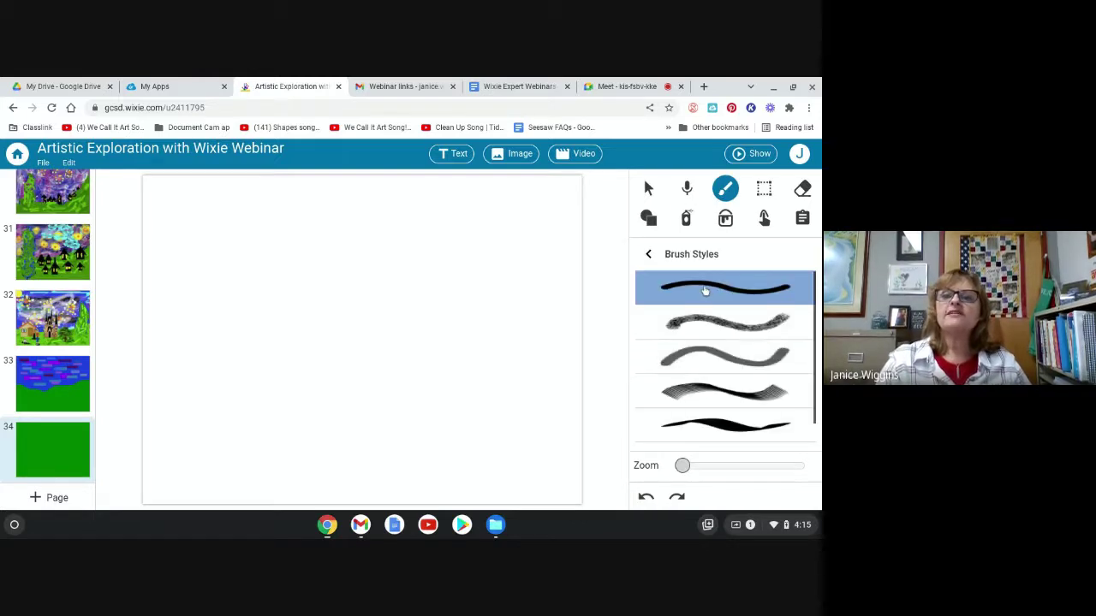
click(649, 255)
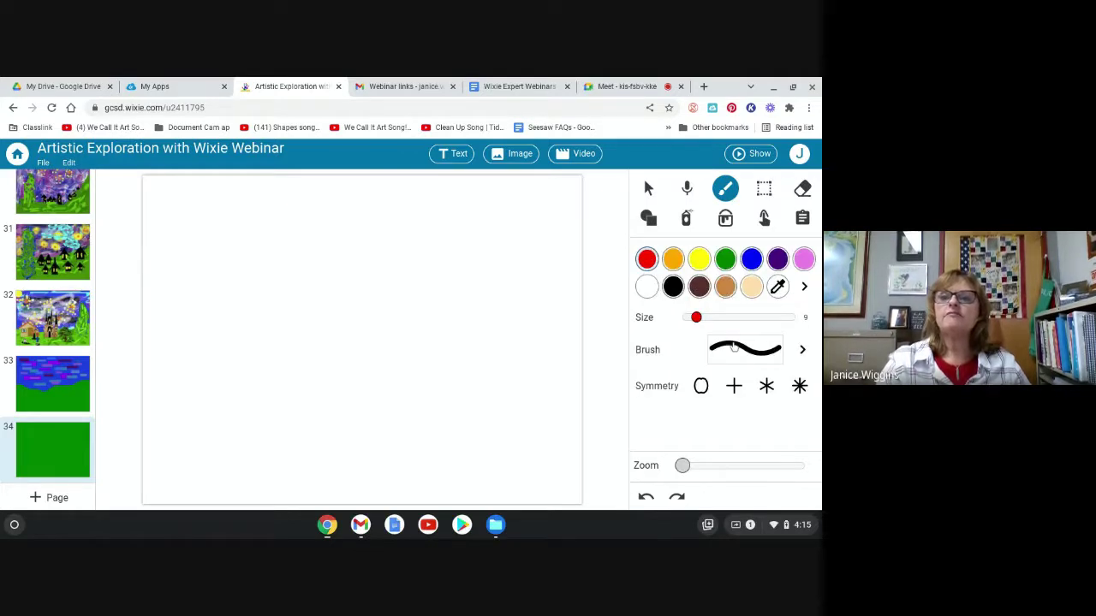
drag(696, 318, 756, 317)
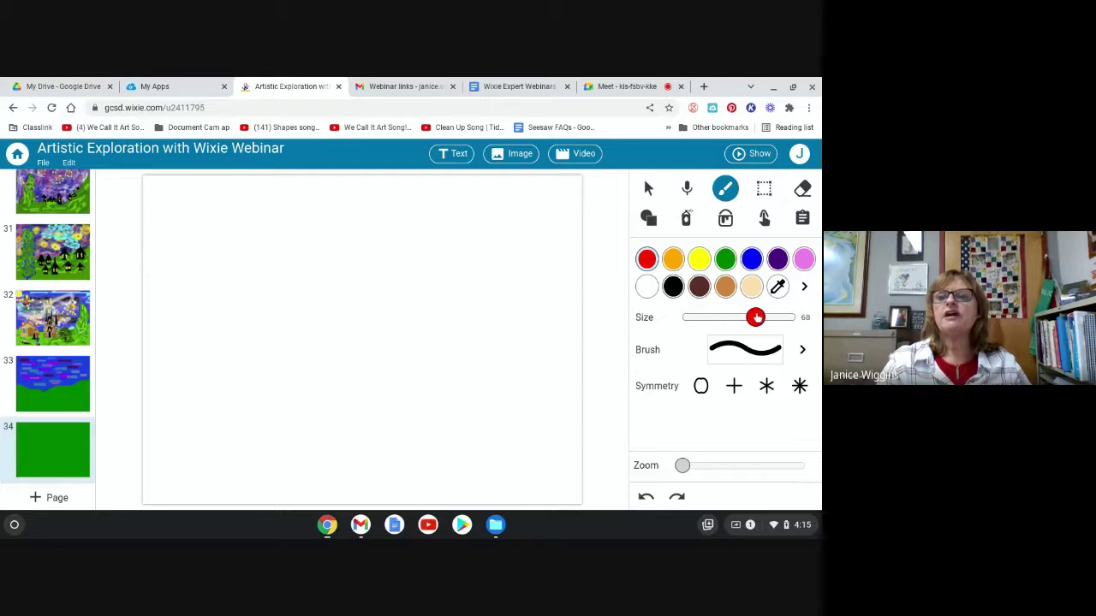
click(727, 263)
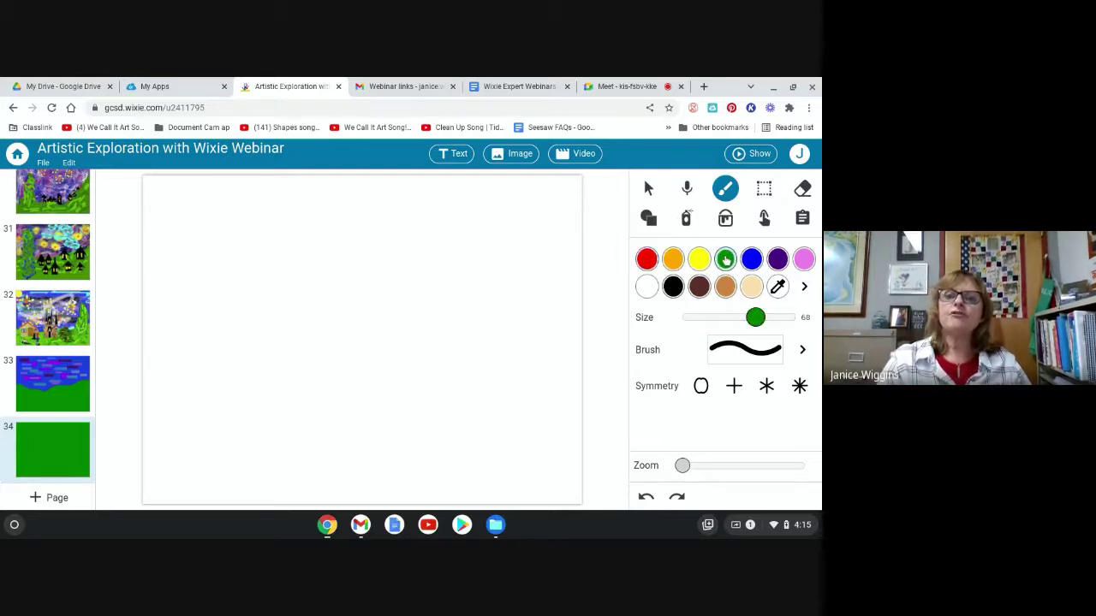
mouse_move(582, 309)
mouse_down()
mouse_move(530, 309)
mouse_move(444, 390)
mouse_up()
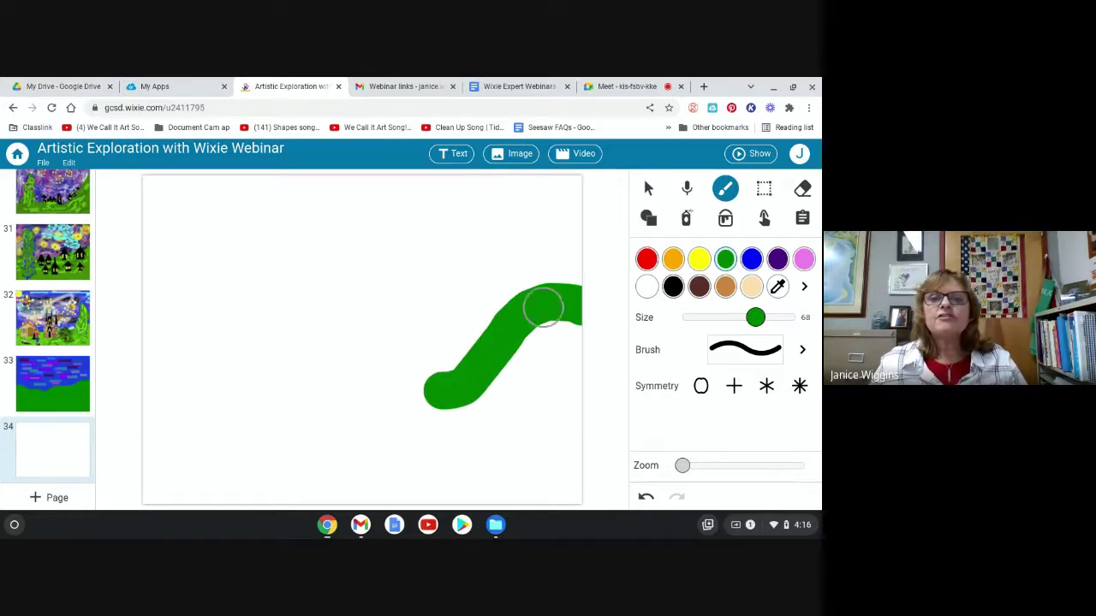
mouse_move(561, 301)
mouse_down()
mouse_move(543, 294)
mouse_move(379, 397)
mouse_move(260, 374)
mouse_move(206, 385)
mouse_move(144, 375)
mouse_up()
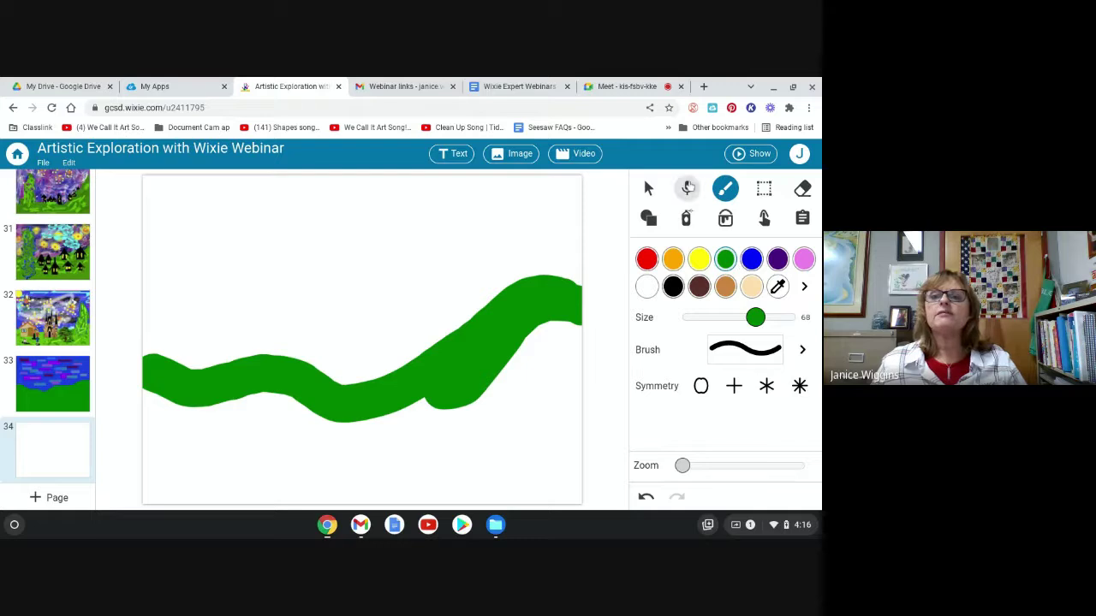
Fill the area below the hill line with solid green and the sky above it with solid blue.
click(725, 219)
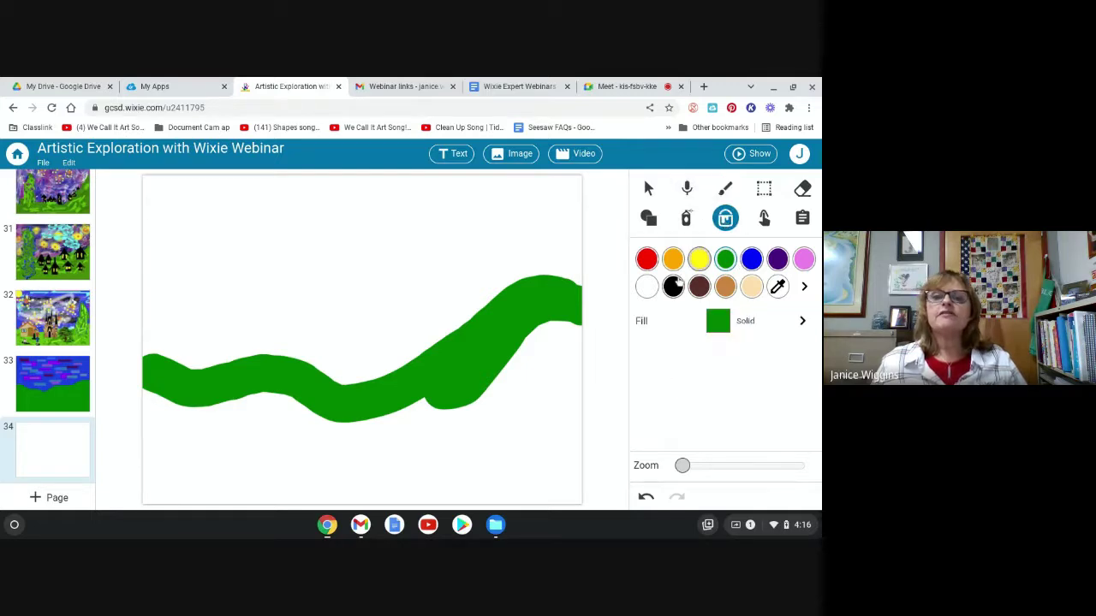
click(512, 405)
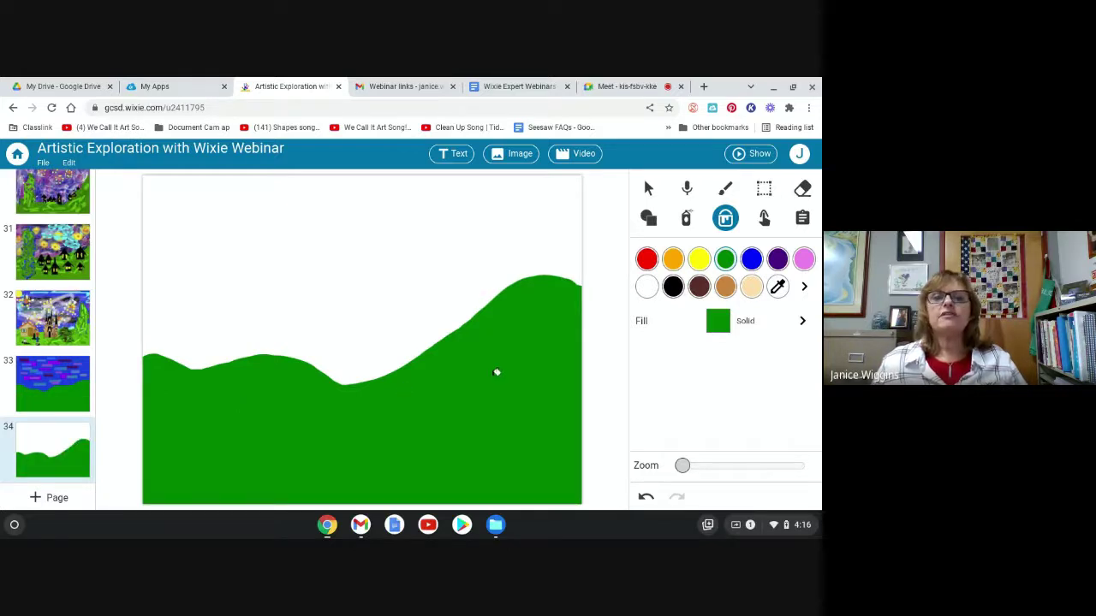
click(751, 259)
click(363, 263)
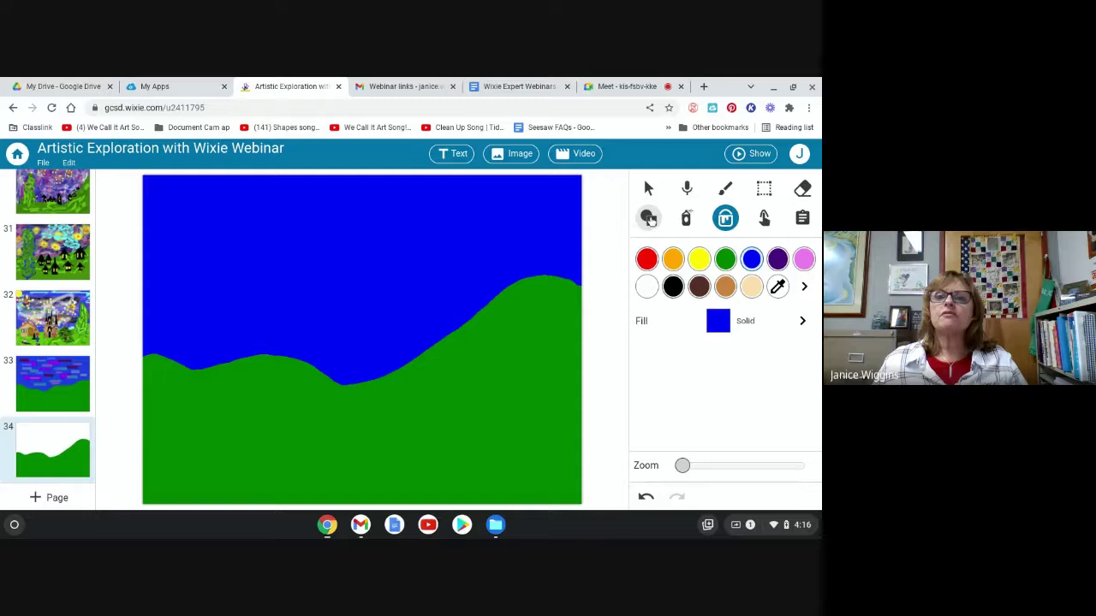
Draw four filled pink rectangles of different sizes scattered across the blue sky.
click(648, 218)
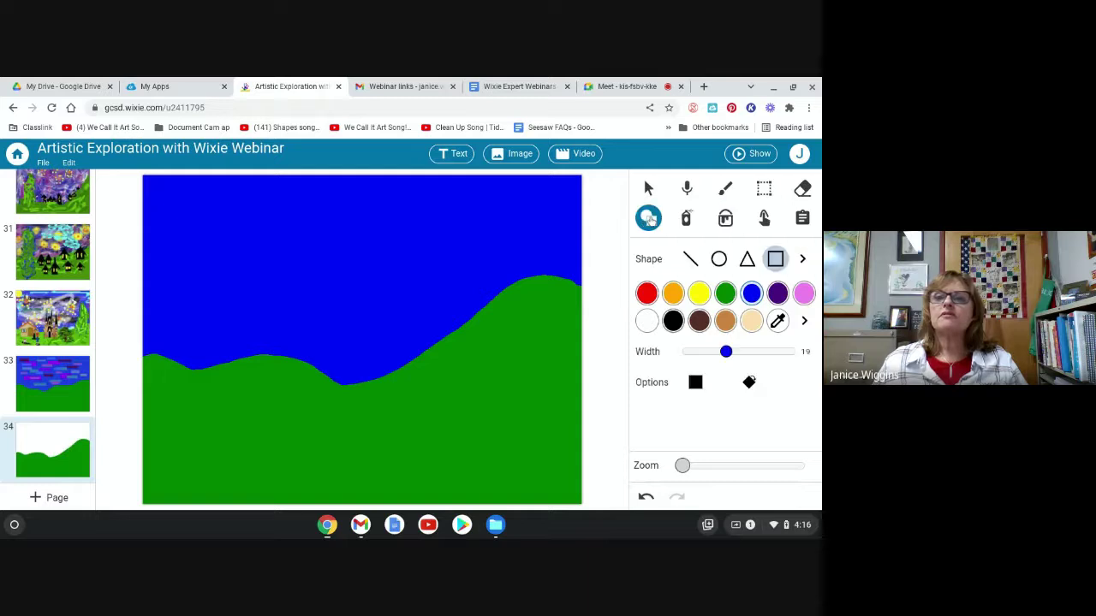
click(775, 260)
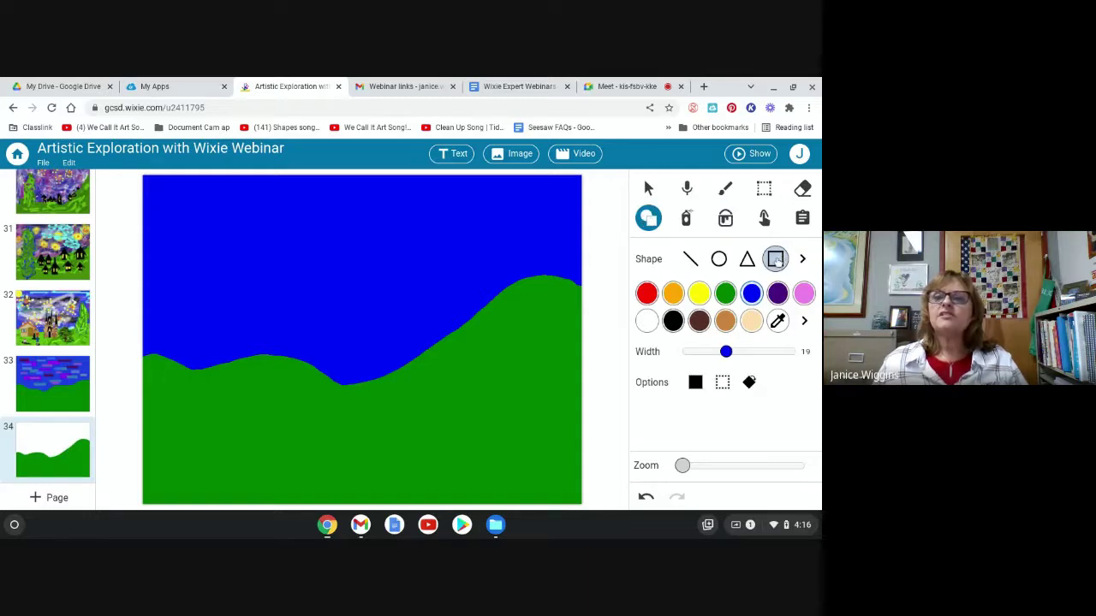
click(696, 386)
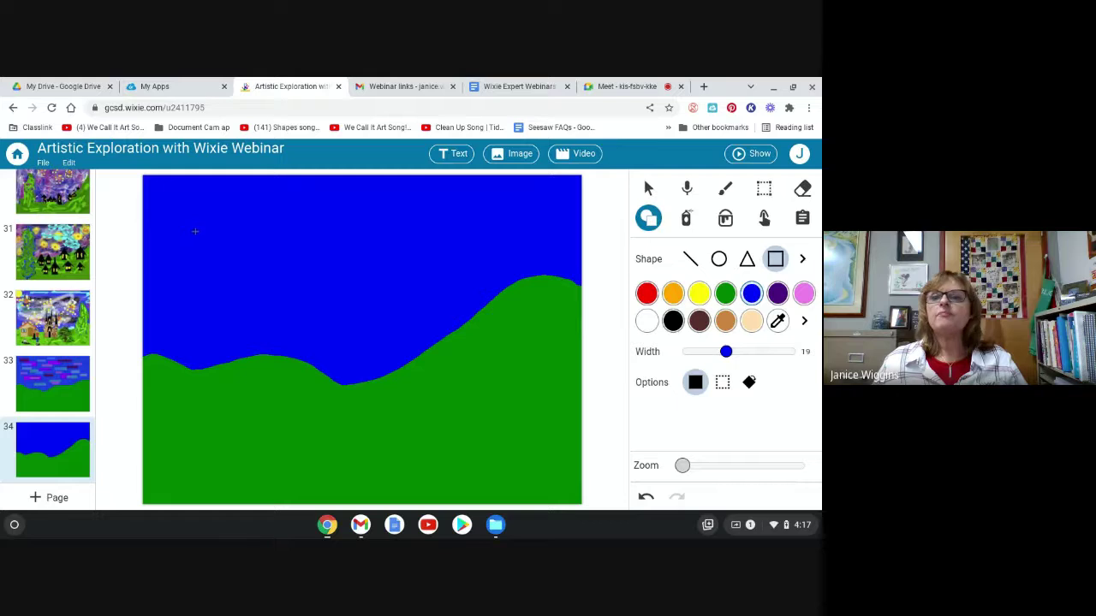
click(802, 295)
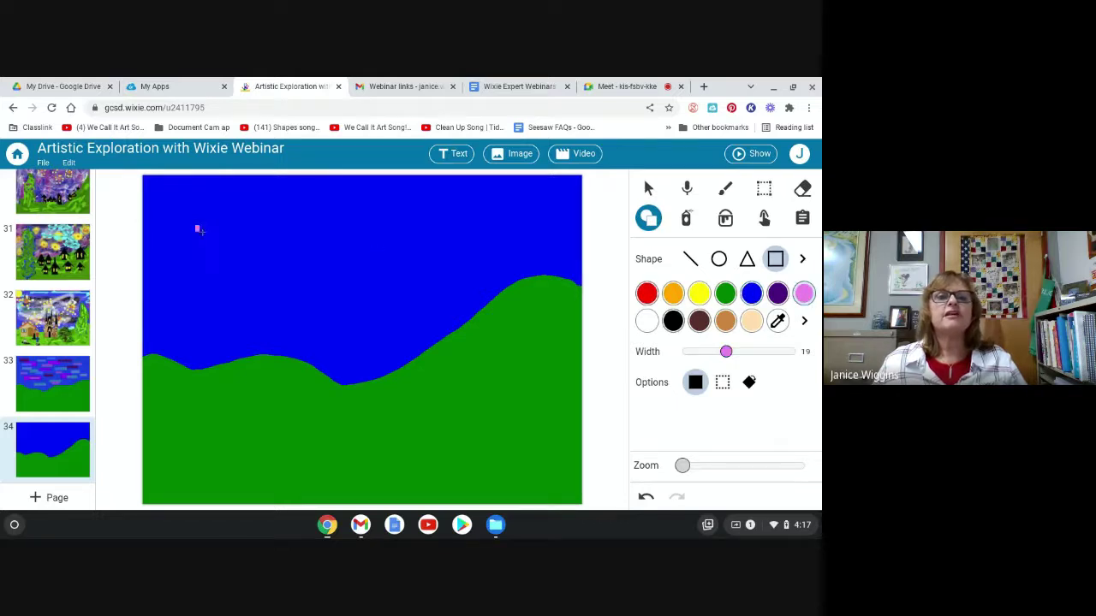
drag(199, 230, 384, 293)
mouse_move(396, 217)
mouse_down()
mouse_move(421, 239)
mouse_move(497, 245)
mouse_move(540, 274)
mouse_move(564, 254)
mouse_up()
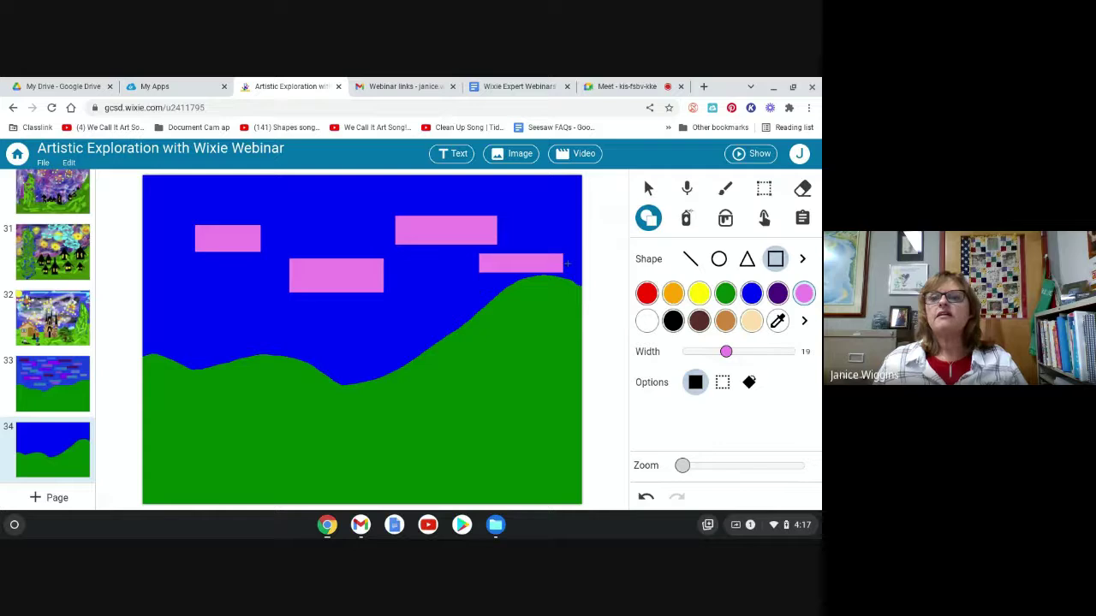
Add six small filled rectangles in a custom light blue around the pink ones in the sky.
click(803, 320)
click(735, 306)
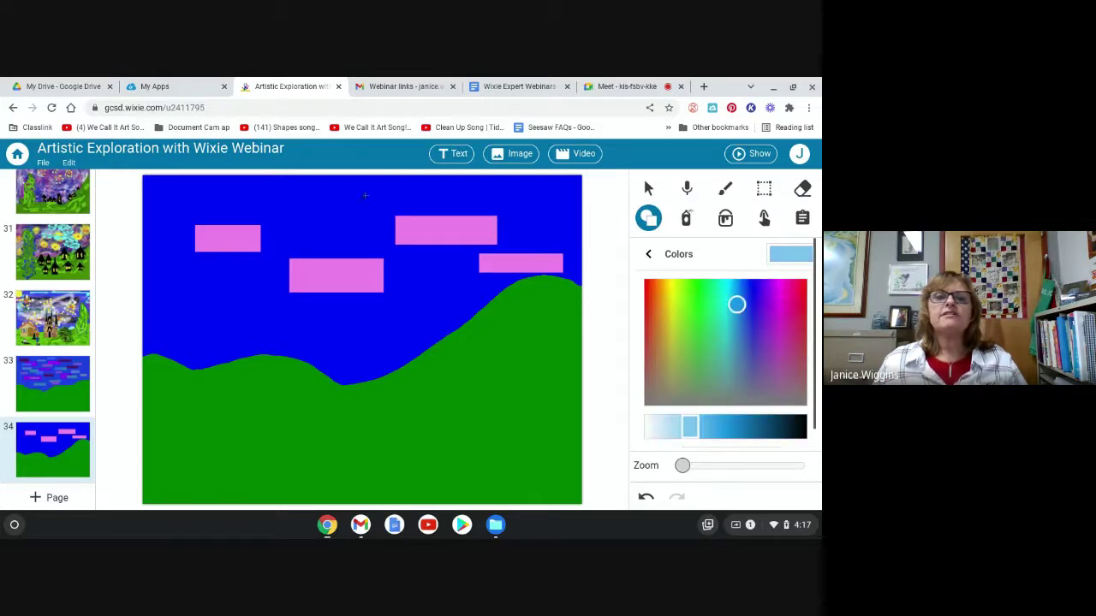
mouse_move(285, 203)
mouse_down()
mouse_move(300, 220)
mouse_move(360, 219)
mouse_up()
drag(209, 200, 261, 215)
mouse_move(183, 294)
mouse_down()
mouse_move(323, 344)
mouse_move(437, 338)
mouse_up()
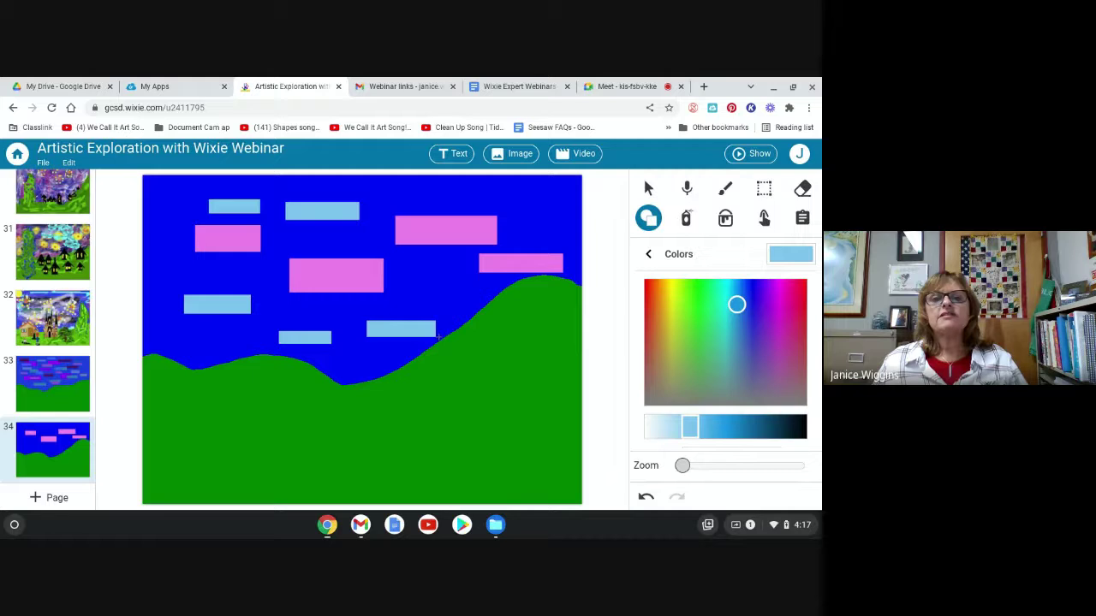
drag(421, 265, 468, 283)
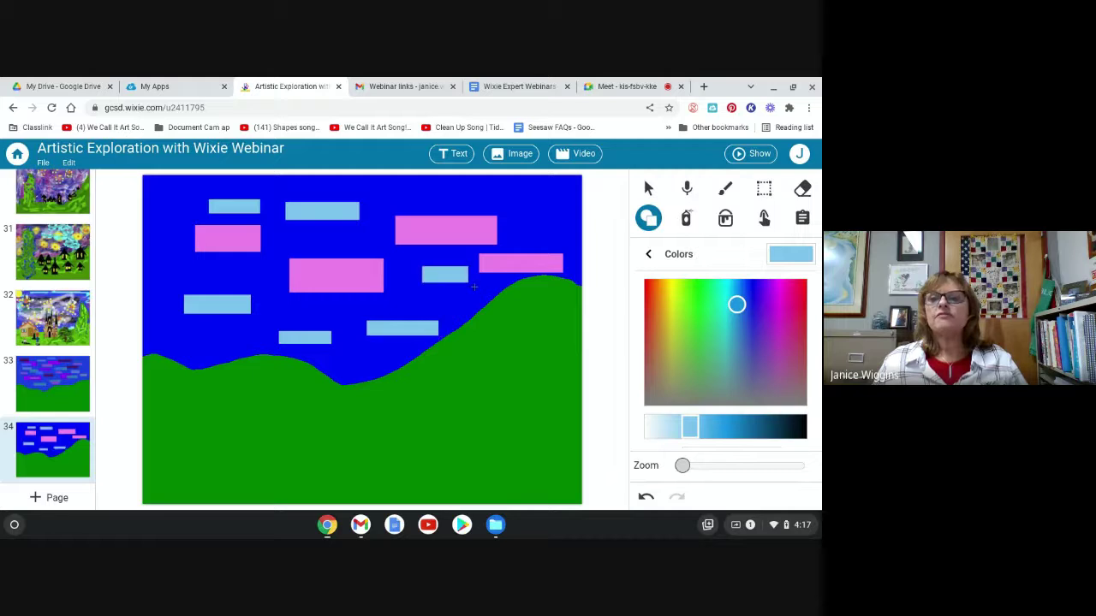
Add more filled sky rectangles: one light purple, one light blue, and four violet-blue ones partly overlapping the earlier rectangles.
click(770, 332)
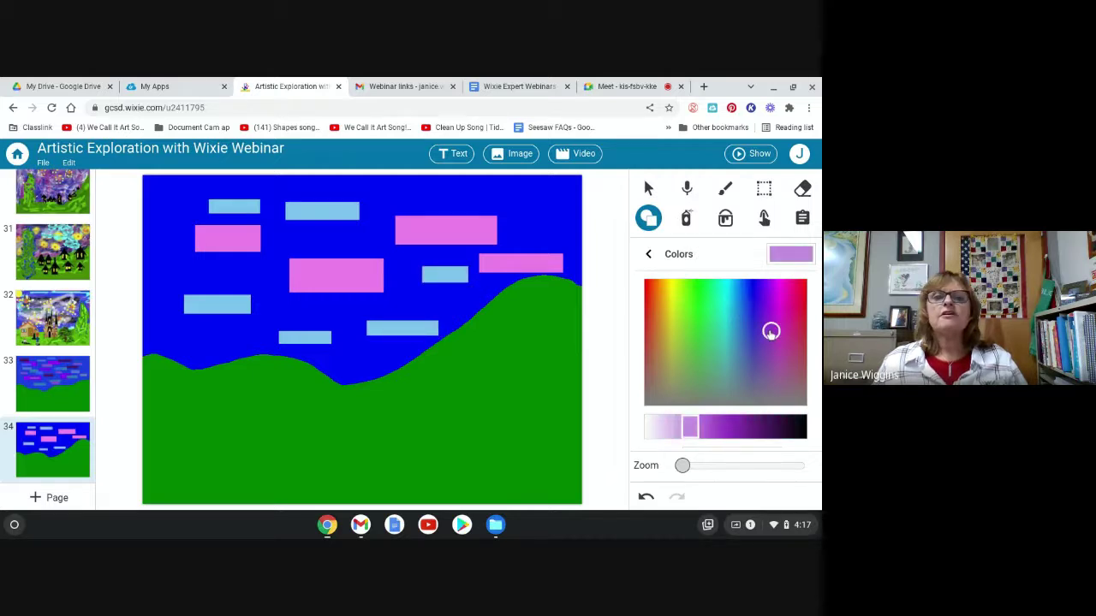
drag(458, 201, 531, 211)
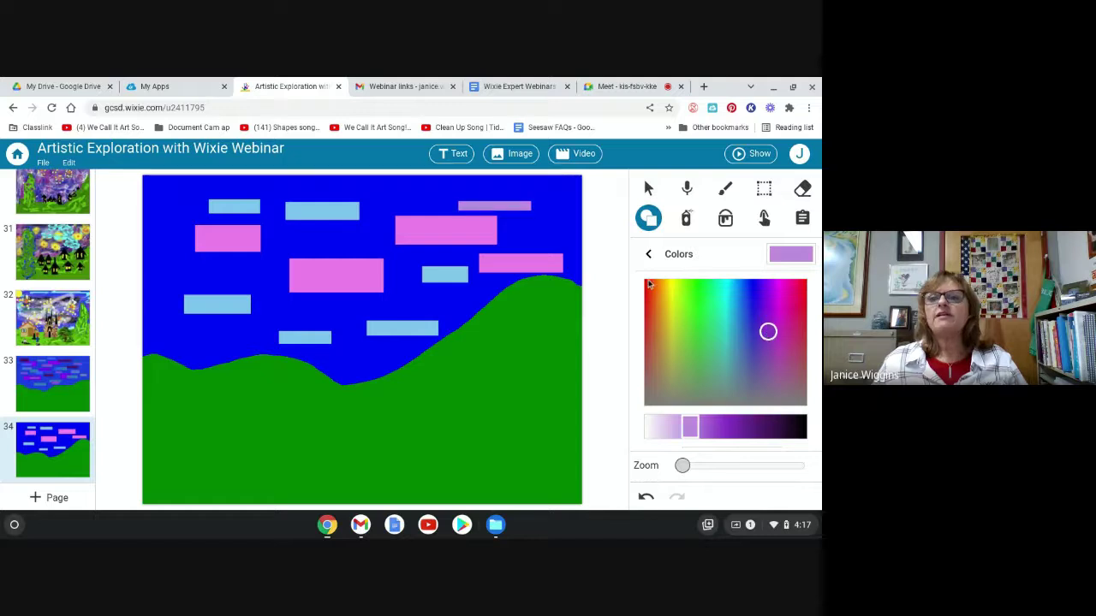
click(738, 302)
mouse_move(161, 184)
mouse_down()
mouse_move(185, 202)
mouse_move(227, 197)
mouse_up()
click(755, 294)
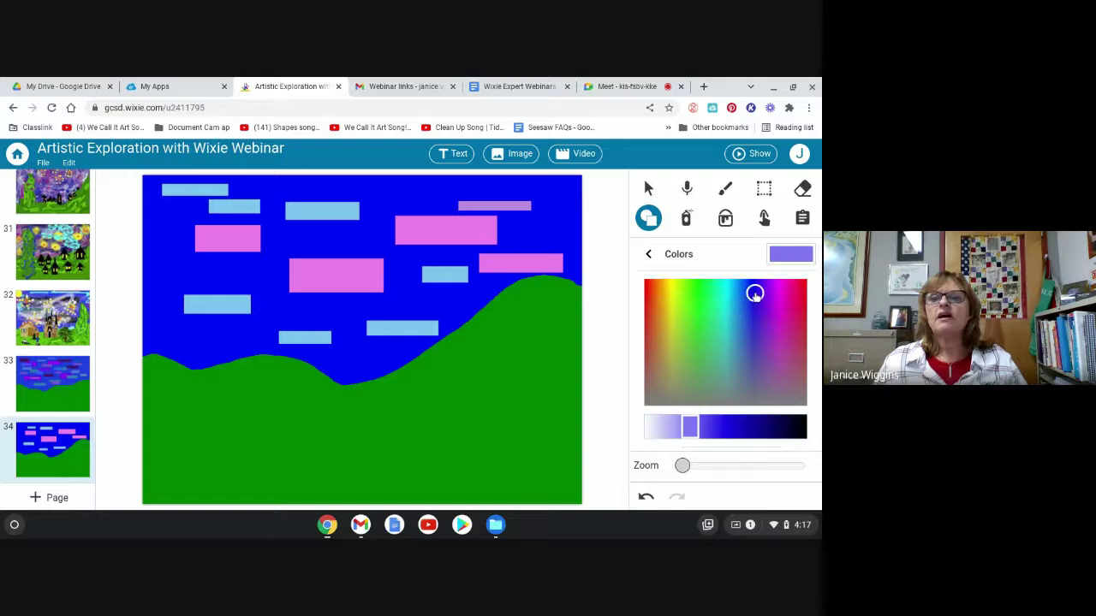
drag(345, 195, 414, 216)
drag(263, 251, 425, 305)
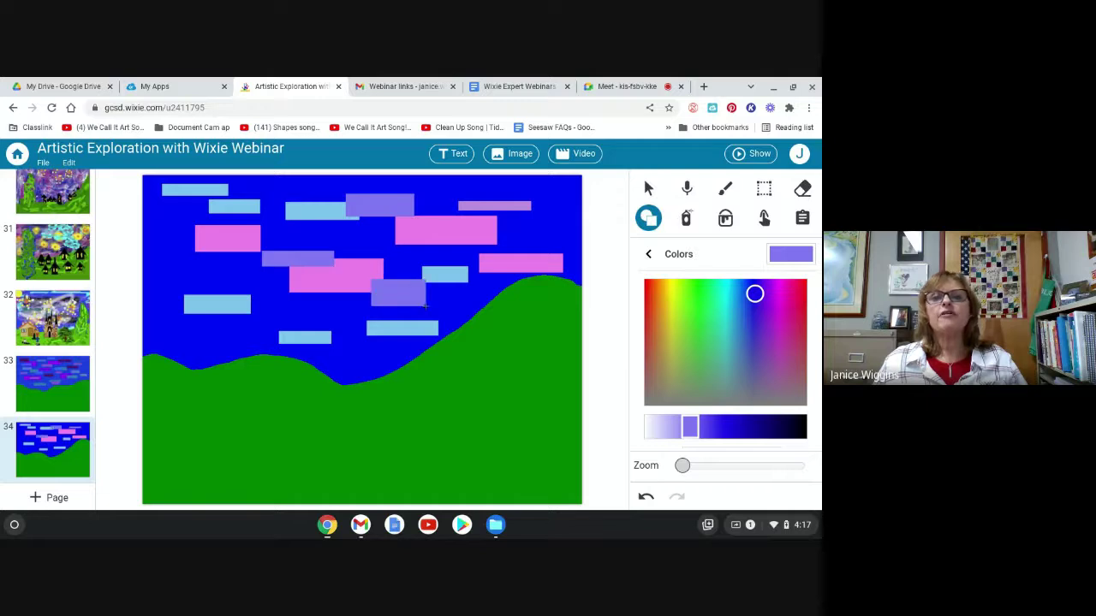
mouse_move(458, 240)
mouse_down()
mouse_move(475, 260)
mouse_move(533, 273)
mouse_up()
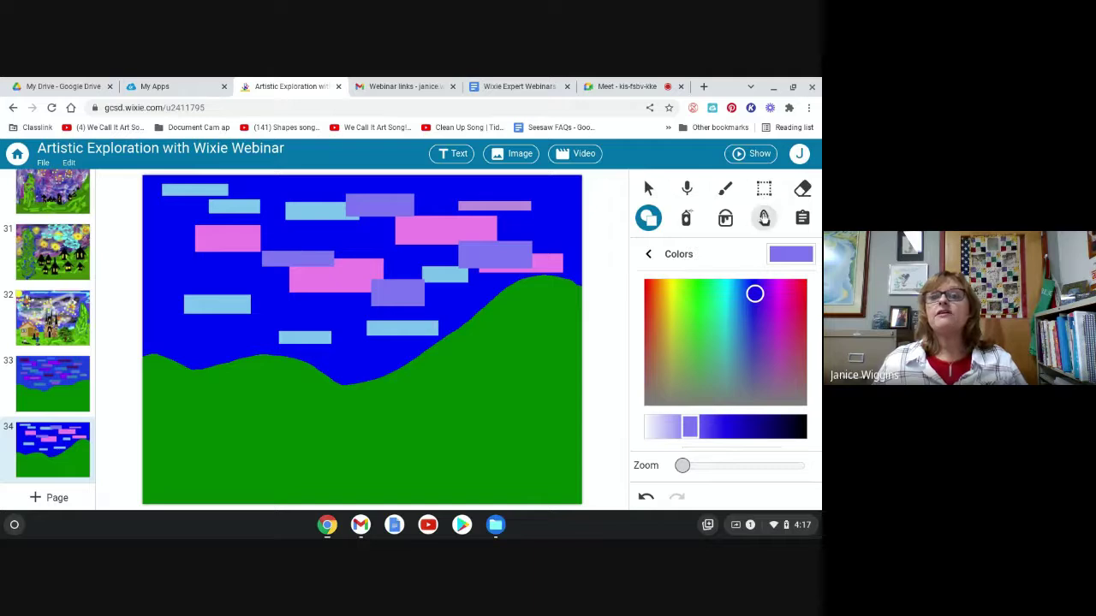
Smudge the sky rectangles into swirling streaks with the smudge tool at size 25.
click(764, 218)
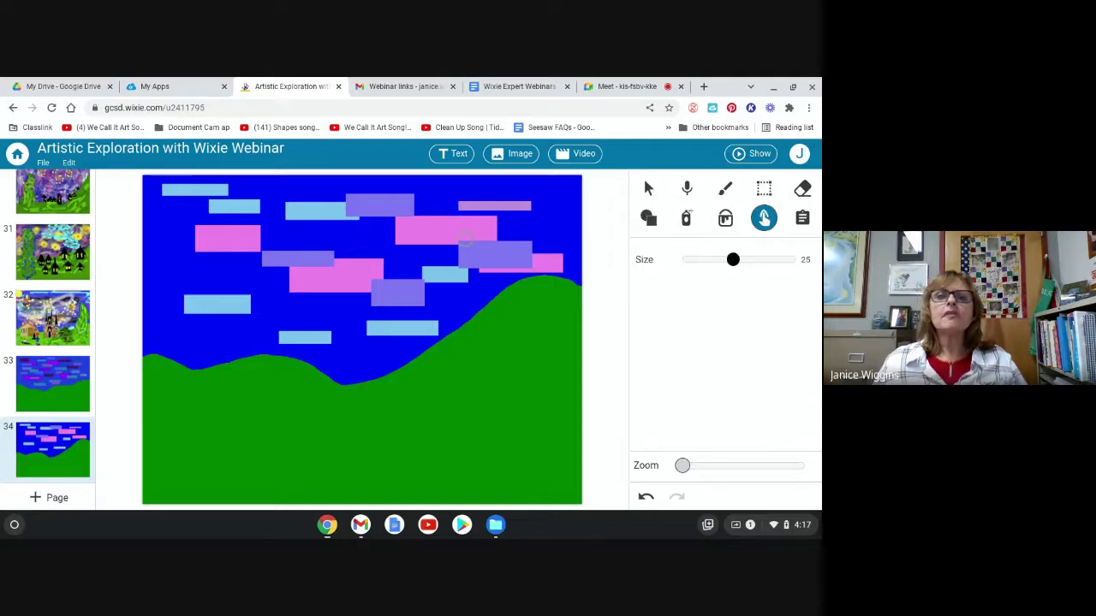
mouse_move(462, 238)
mouse_down()
mouse_move(273, 213)
mouse_move(219, 236)
mouse_move(201, 268)
mouse_move(458, 236)
mouse_move(385, 236)
mouse_move(310, 256)
mouse_move(360, 278)
mouse_move(555, 259)
mouse_move(448, 268)
mouse_move(386, 296)
mouse_move(326, 302)
mouse_move(454, 233)
mouse_move(474, 208)
mouse_move(370, 221)
mouse_move(310, 205)
mouse_move(229, 208)
mouse_move(543, 231)
mouse_move(390, 279)
mouse_move(217, 227)
mouse_move(200, 256)
mouse_move(267, 280)
mouse_move(548, 284)
mouse_move(396, 331)
mouse_move(279, 335)
mouse_move(182, 292)
mouse_move(321, 309)
mouse_move(439, 351)
mouse_move(393, 328)
mouse_move(290, 337)
mouse_move(462, 248)
mouse_up()
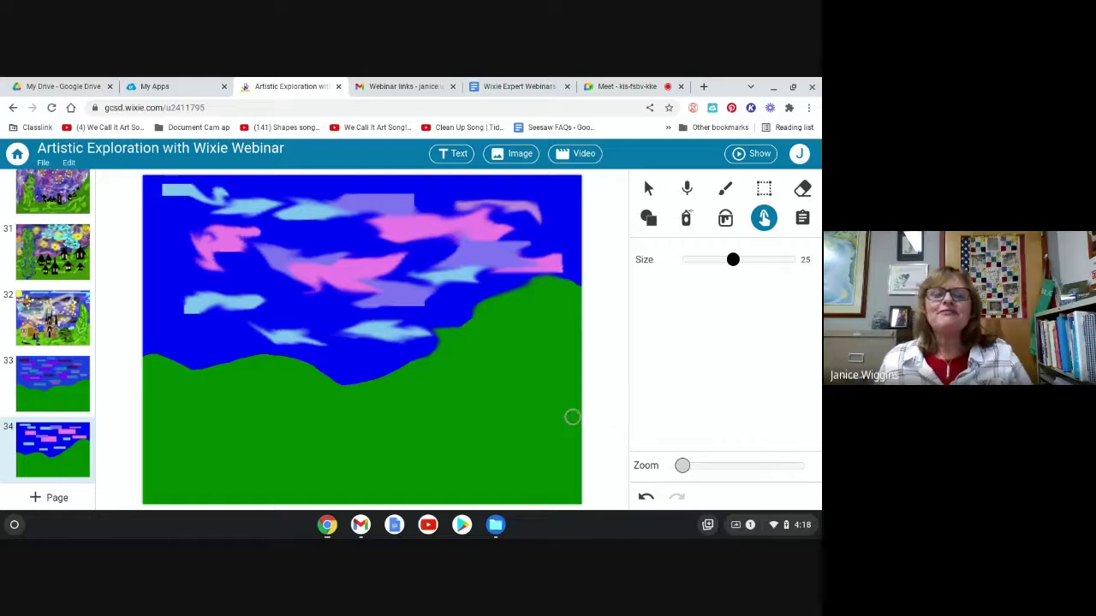
Paint a tall cypress tree from wavy dark green strokes, rising from the hills into the sky, with the smooth solid brush at size 11.
click(722, 190)
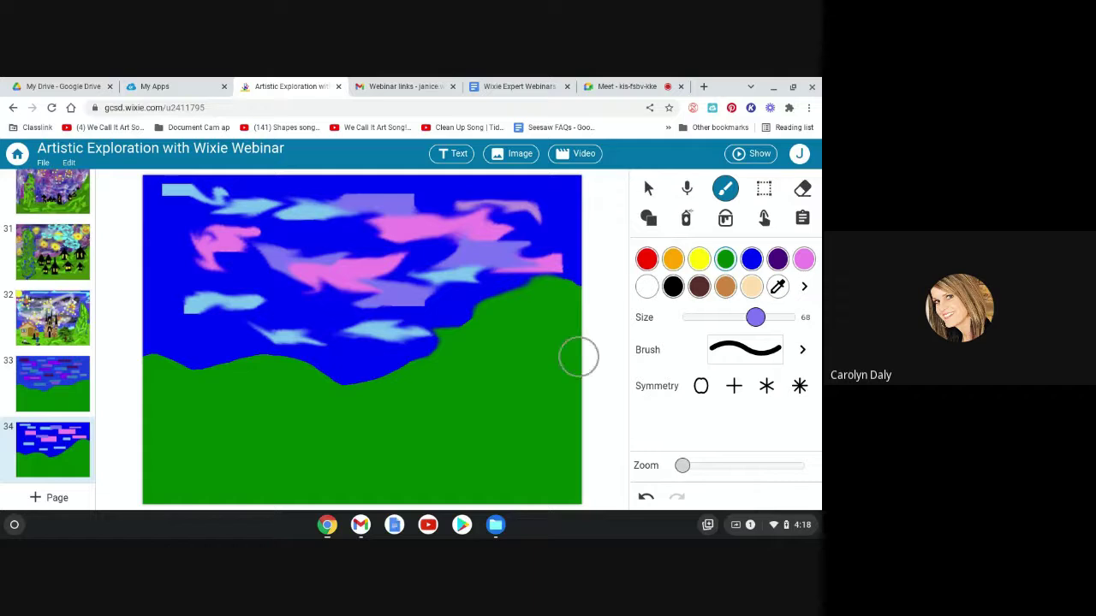
click(727, 261)
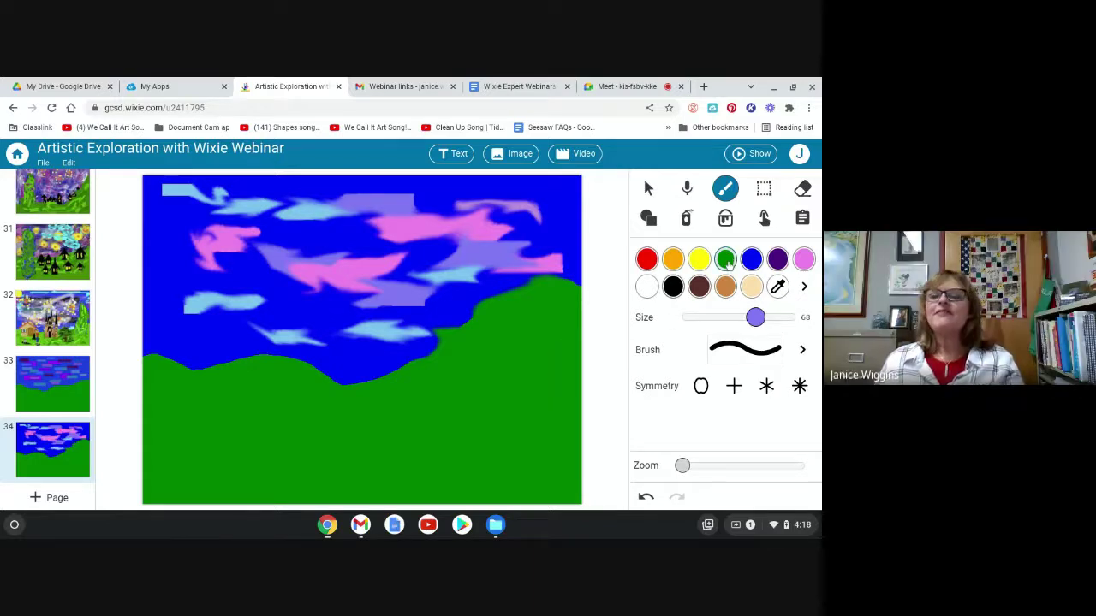
click(805, 289)
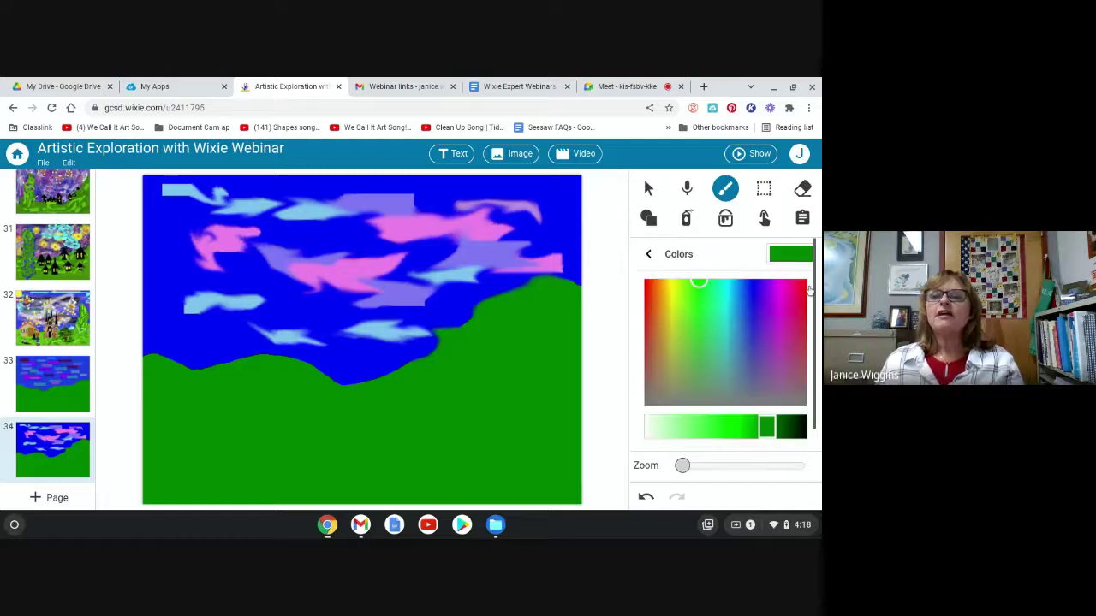
click(771, 432)
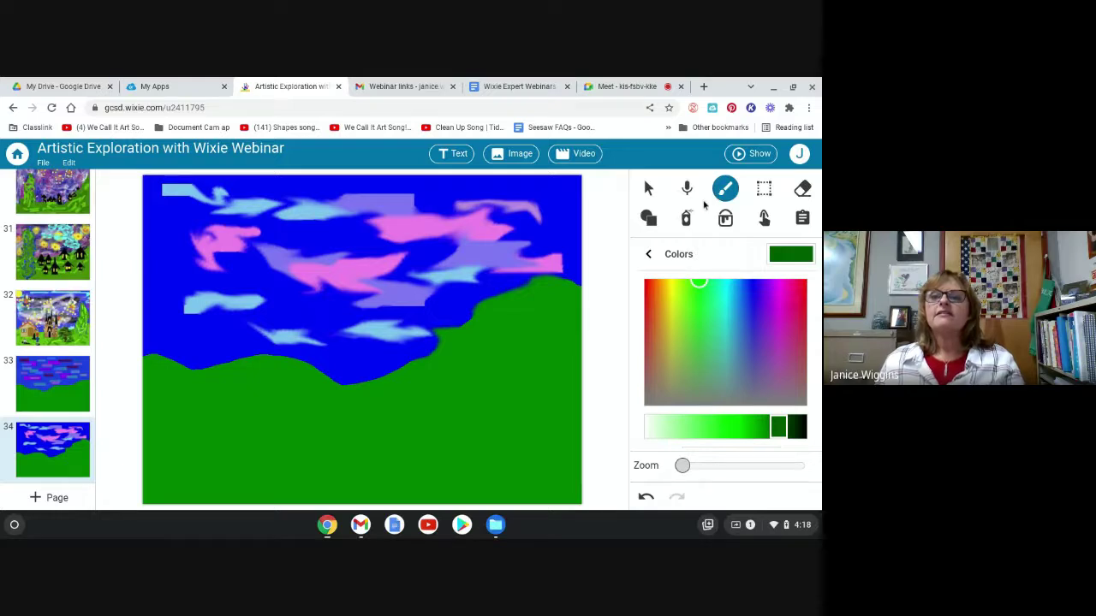
click(648, 253)
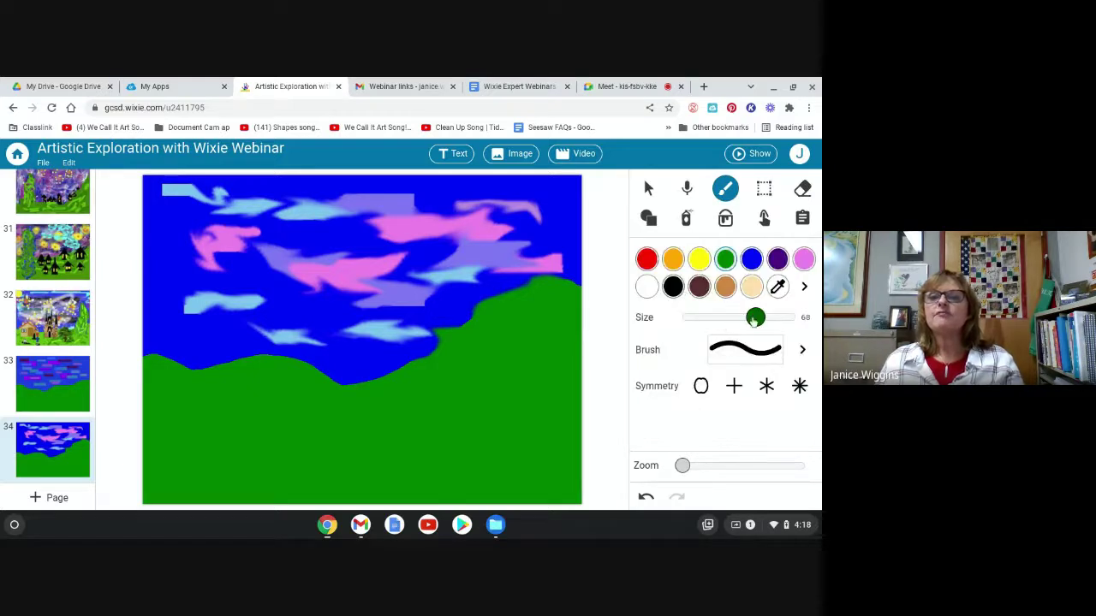
drag(755, 318, 712, 319)
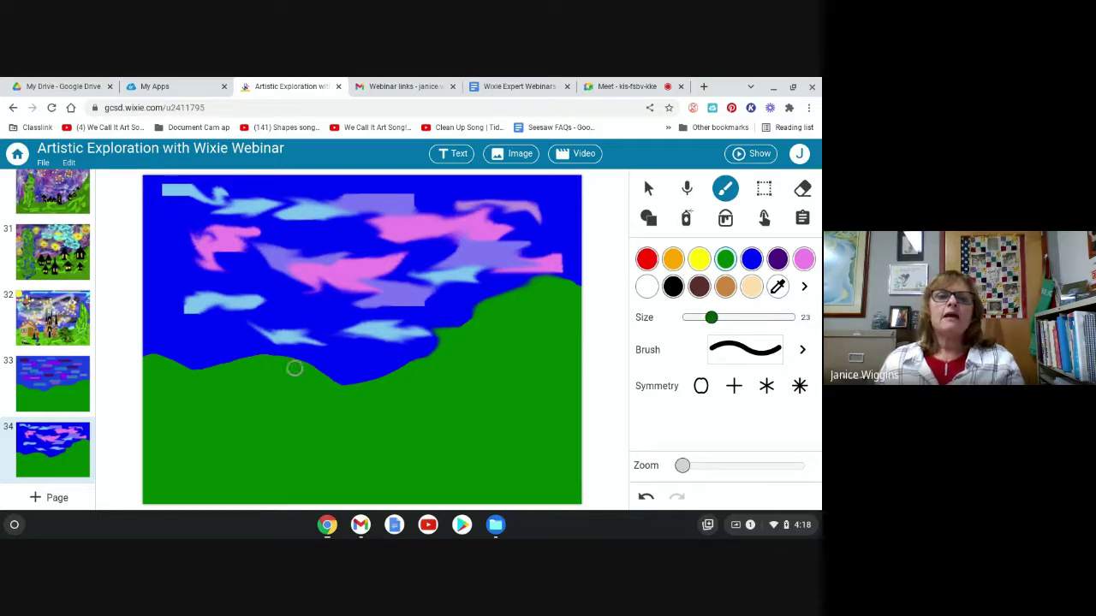
drag(711, 317, 699, 318)
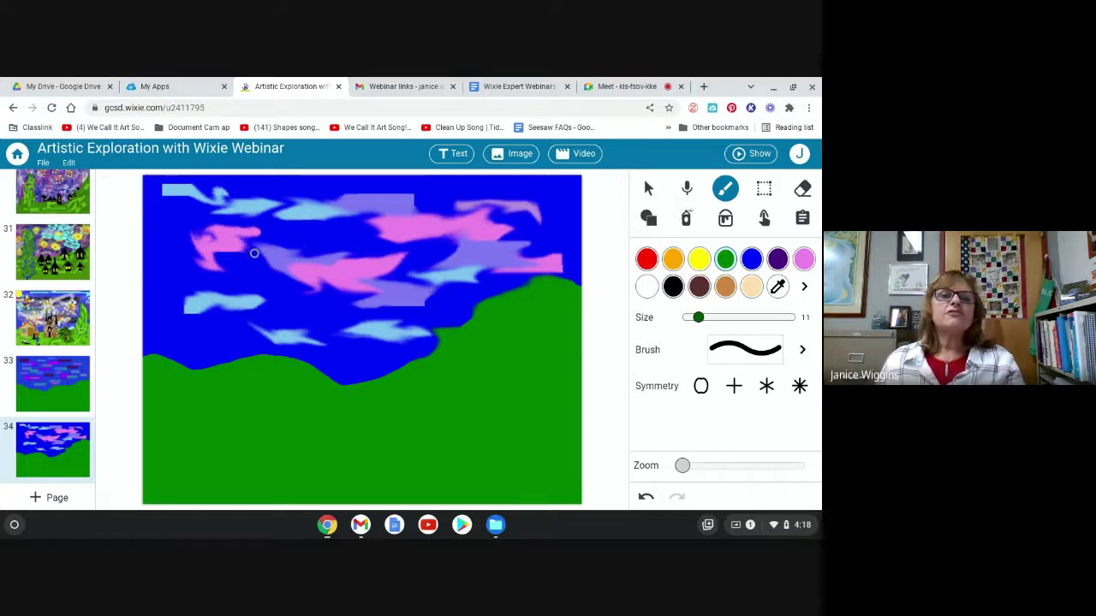
mouse_move(253, 242)
mouse_down()
mouse_move(228, 270)
mouse_move(254, 364)
mouse_move(240, 407)
mouse_up()
mouse_move(245, 452)
mouse_down()
mouse_move(218, 379)
mouse_move(237, 330)
mouse_up()
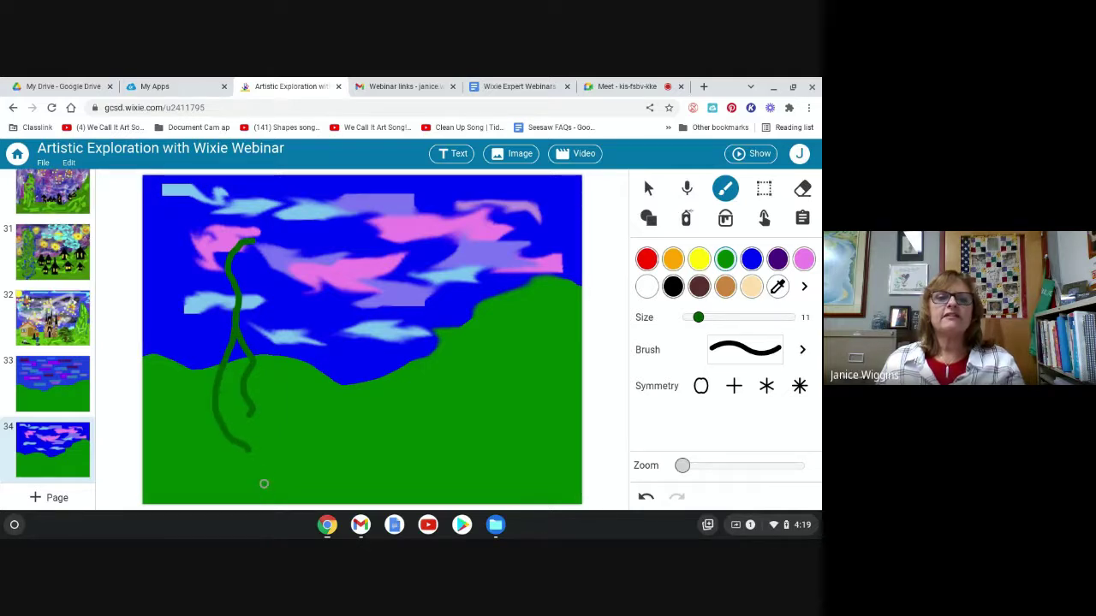
mouse_move(261, 476)
mouse_down()
mouse_move(287, 469)
mouse_move(301, 432)
mouse_move(270, 262)
mouse_move(289, 220)
mouse_move(261, 227)
mouse_move(247, 257)
mouse_move(269, 344)
mouse_move(256, 386)
mouse_move(262, 476)
mouse_up()
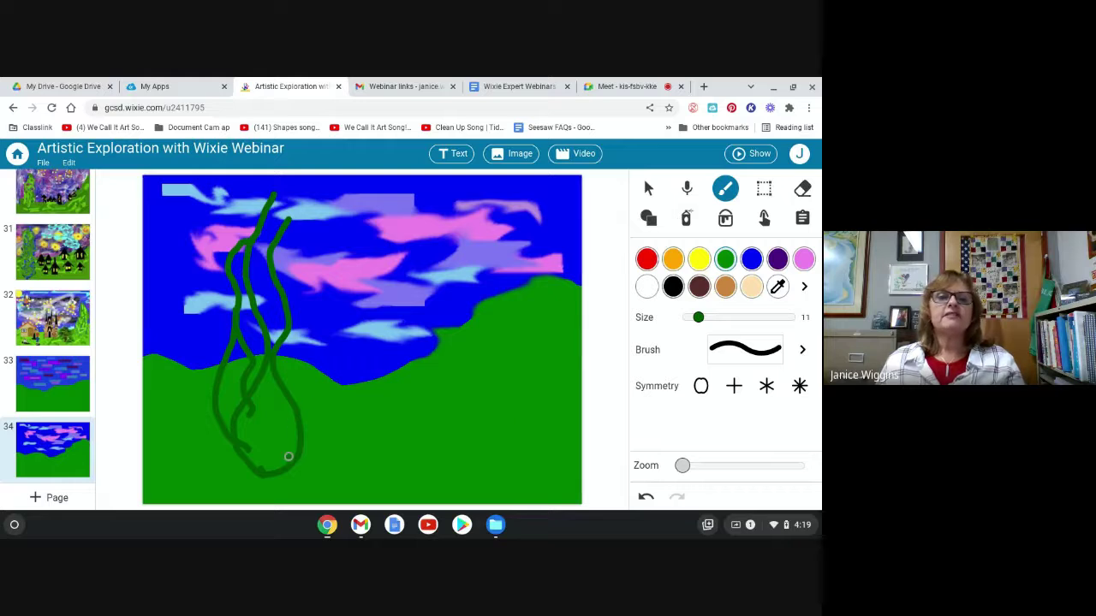
mouse_move(286, 455)
mouse_down()
mouse_move(313, 419)
mouse_move(291, 358)
mouse_move(294, 292)
mouse_move(271, 246)
mouse_up()
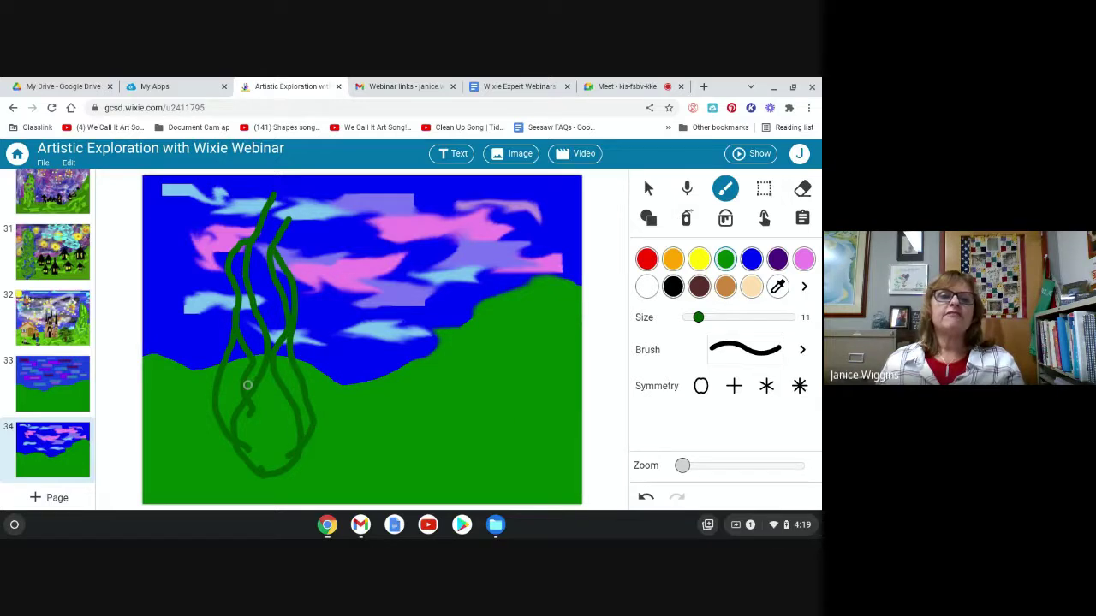
mouse_move(245, 472)
mouse_down()
mouse_move(215, 448)
mouse_move(206, 404)
mouse_move(230, 287)
mouse_move(274, 210)
mouse_up()
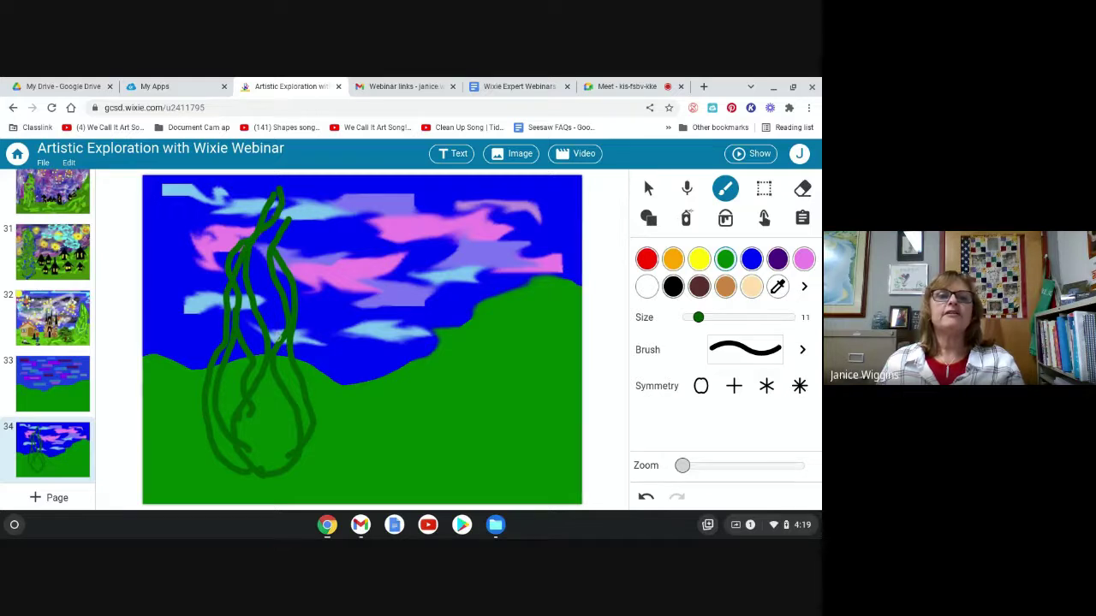
mouse_move(280, 327)
mouse_down()
mouse_move(275, 260)
mouse_move(242, 204)
mouse_move(257, 194)
mouse_move(237, 218)
mouse_move(210, 382)
mouse_move(216, 441)
mouse_move(253, 474)
mouse_move(264, 446)
mouse_move(239, 352)
mouse_move(248, 231)
mouse_move(272, 179)
mouse_move(233, 251)
mouse_move(259, 312)
mouse_move(253, 423)
mouse_move(265, 361)
mouse_up()
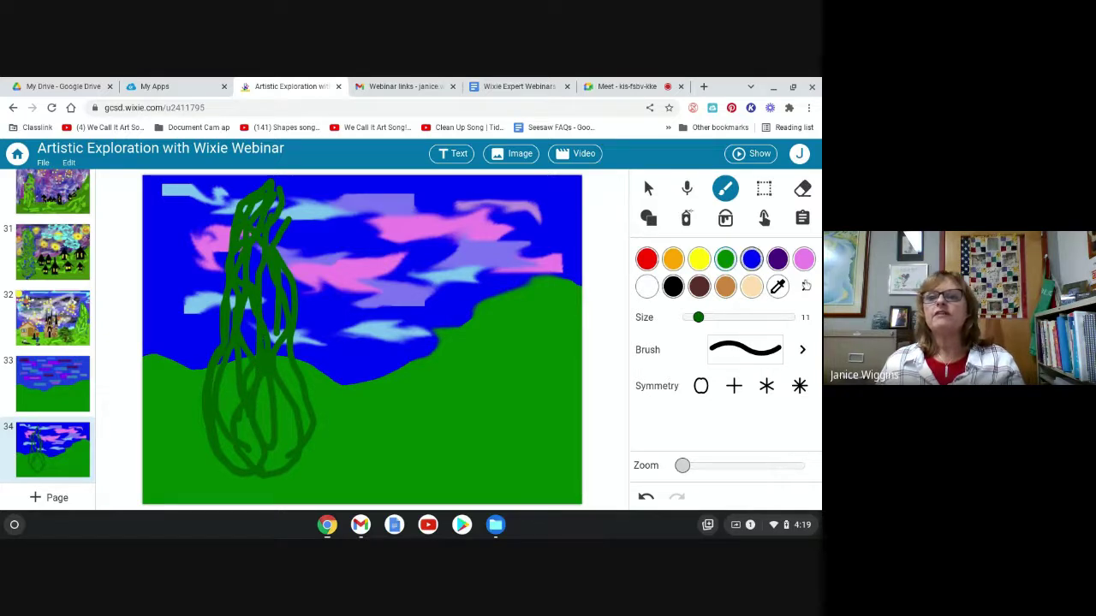
Layer medium green strokes over the dark cypress, plus one bright green stroke near its base, using custom green shades.
click(804, 287)
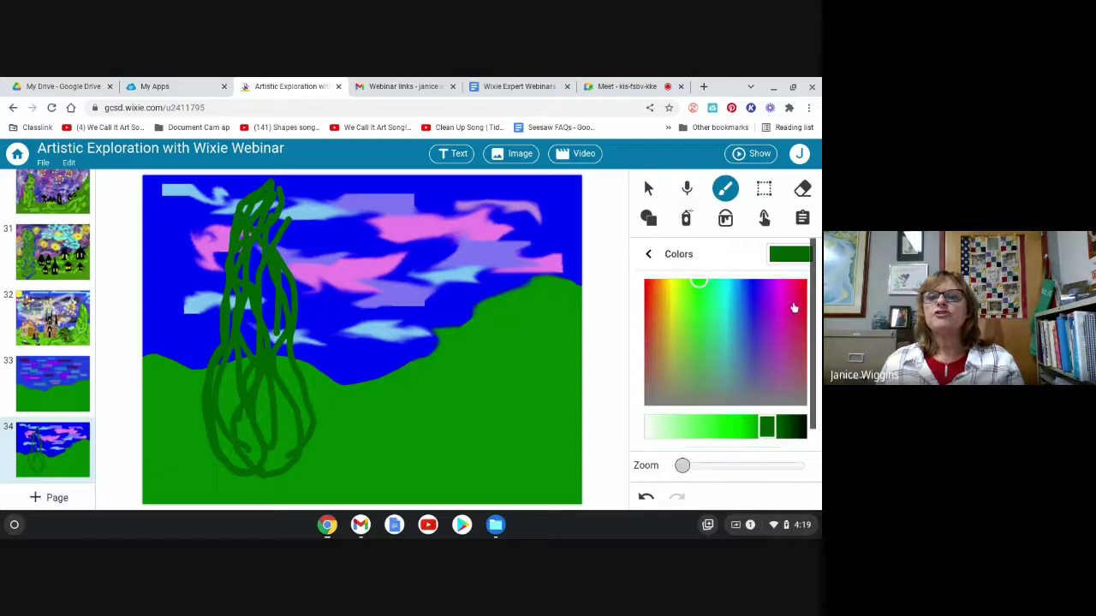
click(745, 432)
drag(274, 462, 279, 413)
click(761, 425)
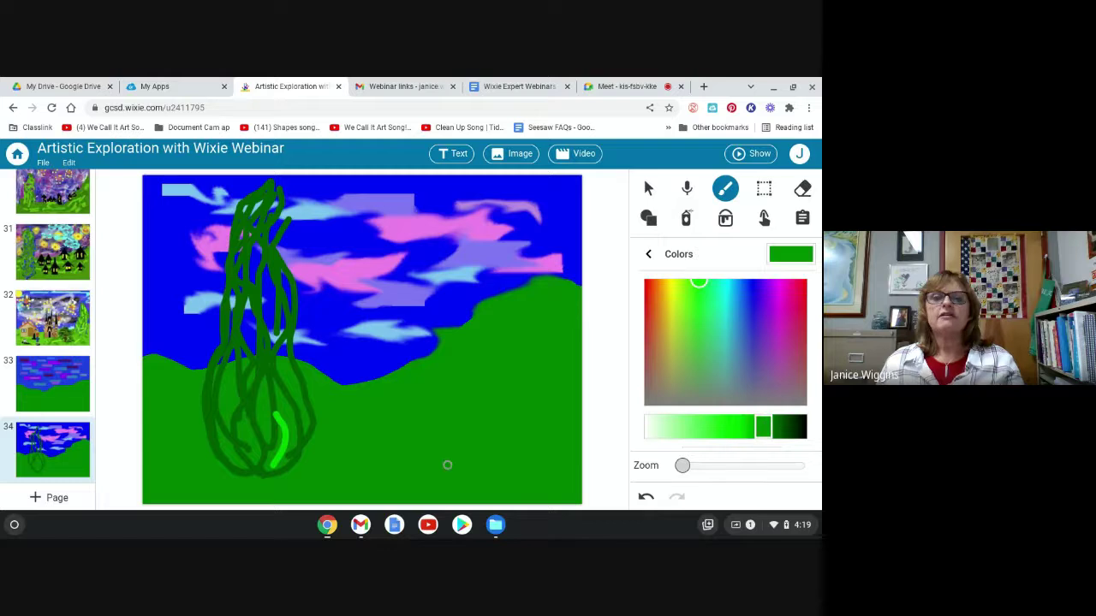
mouse_move(274, 452)
mouse_down()
mouse_move(237, 395)
mouse_move(247, 338)
mouse_move(260, 385)
mouse_move(271, 379)
mouse_move(273, 324)
mouse_move(265, 295)
mouse_move(258, 324)
mouse_move(257, 285)
mouse_move(294, 258)
mouse_move(246, 320)
mouse_move(262, 309)
mouse_move(259, 225)
mouse_up()
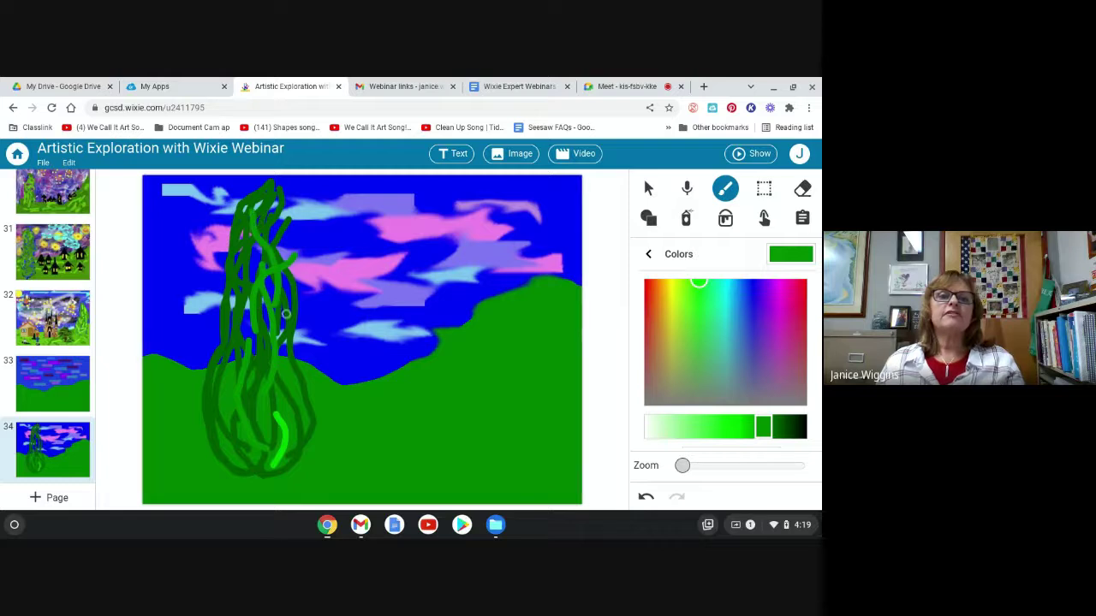
mouse_move(286, 314)
mouse_down()
mouse_move(285, 245)
mouse_move(259, 201)
mouse_move(224, 320)
mouse_move(218, 421)
mouse_move(220, 377)
mouse_move(258, 306)
mouse_move(228, 303)
mouse_up()
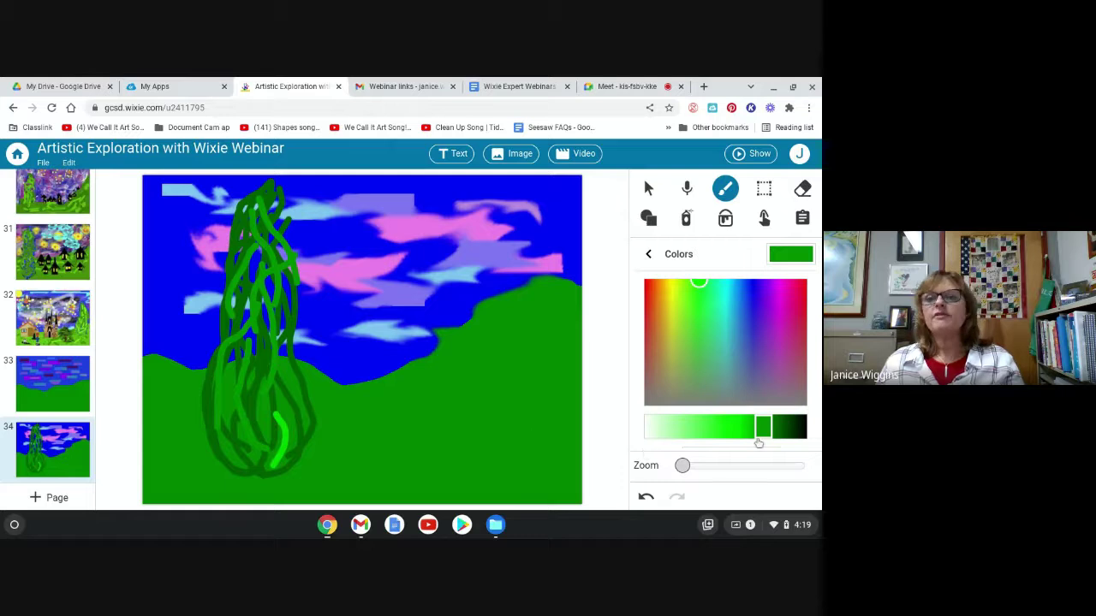
Add three short highlight strokes in a lighter, brighter green to the middle and upper parts of the cypress.
drag(754, 432, 711, 428)
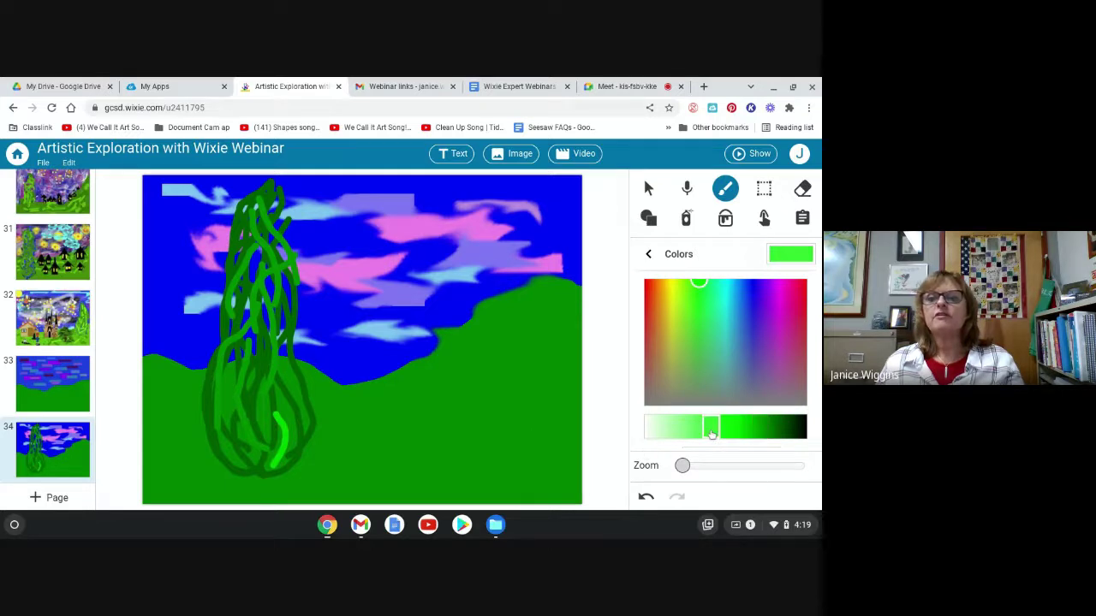
drag(262, 398, 258, 351)
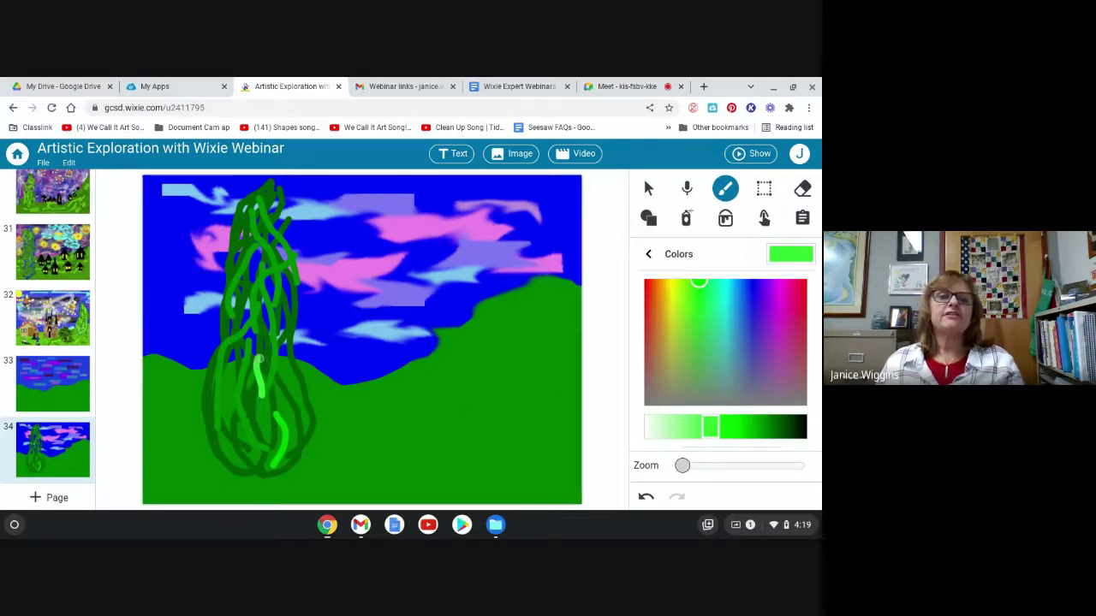
drag(269, 292, 271, 243)
drag(237, 320, 250, 267)
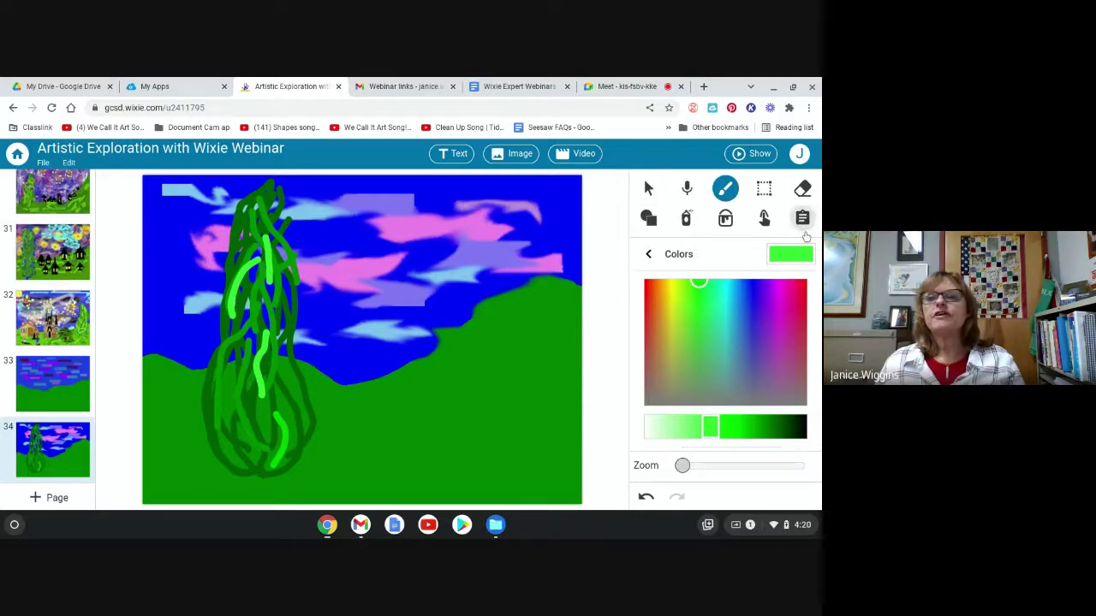
Draw a small unfilled orange circle of width 19 over the pink streak in the upper-right sky.
click(644, 255)
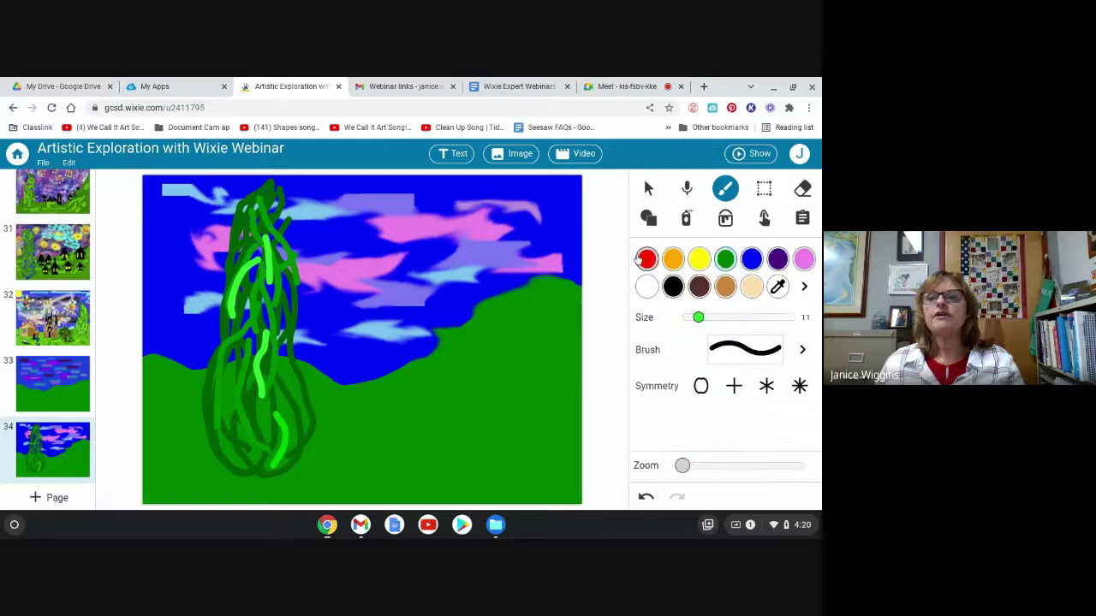
click(700, 259)
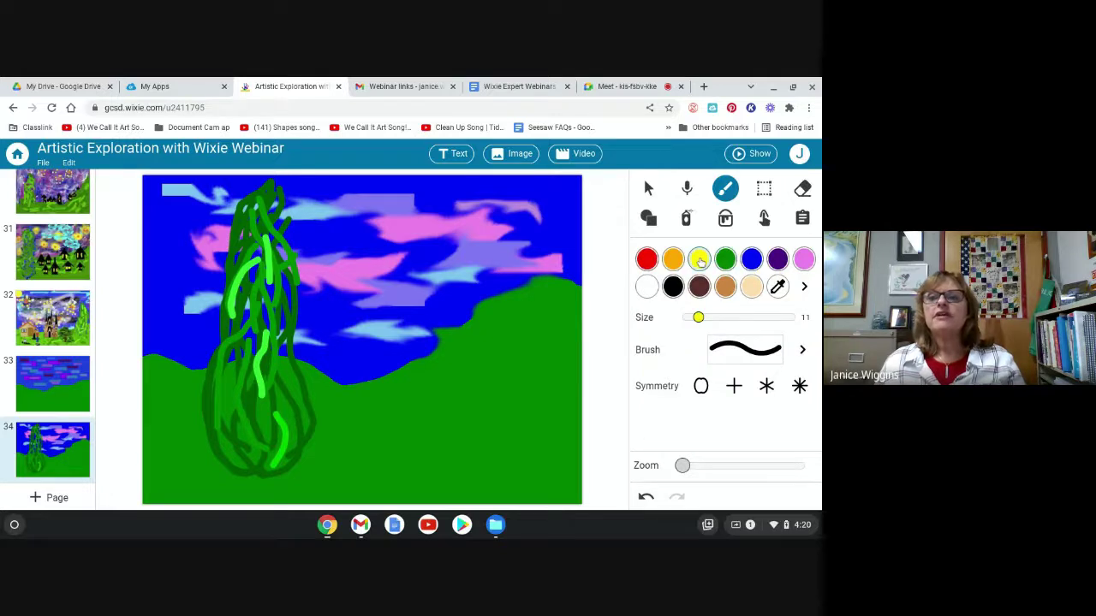
click(645, 221)
click(719, 259)
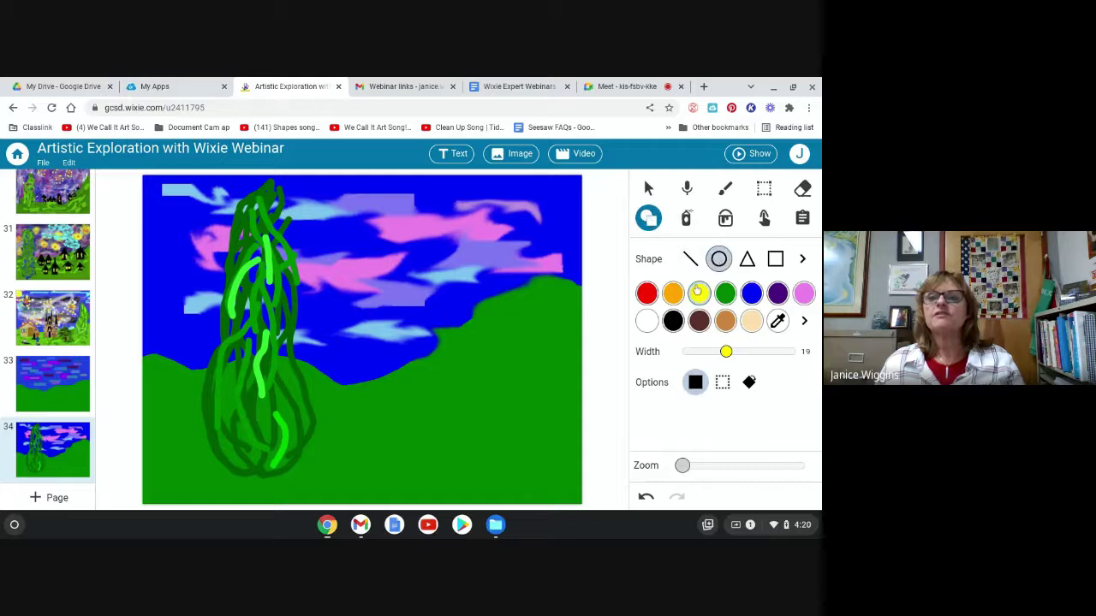
click(696, 382)
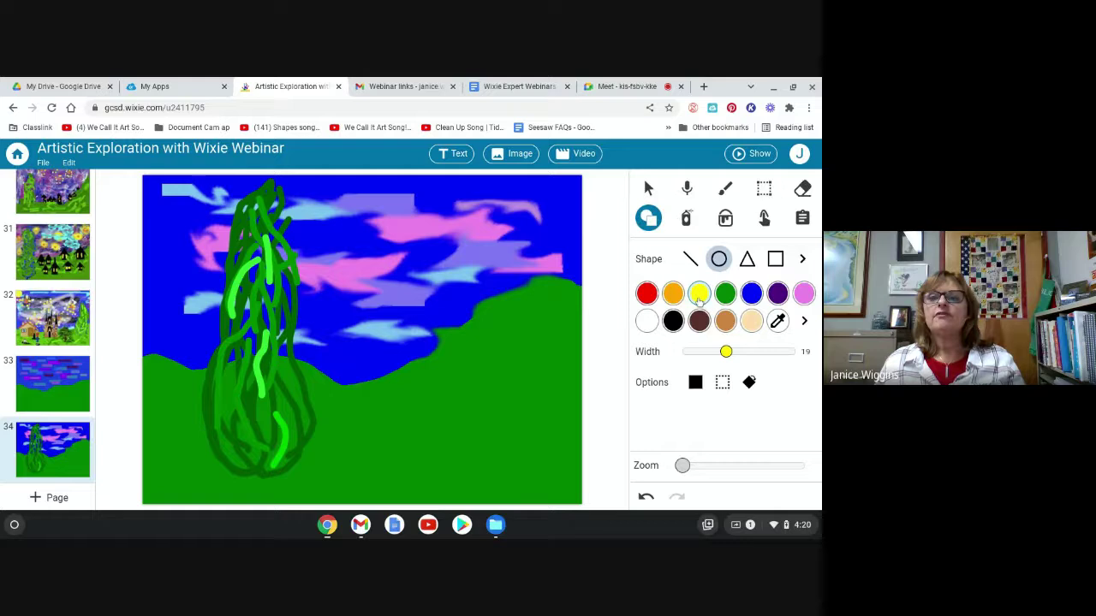
click(675, 296)
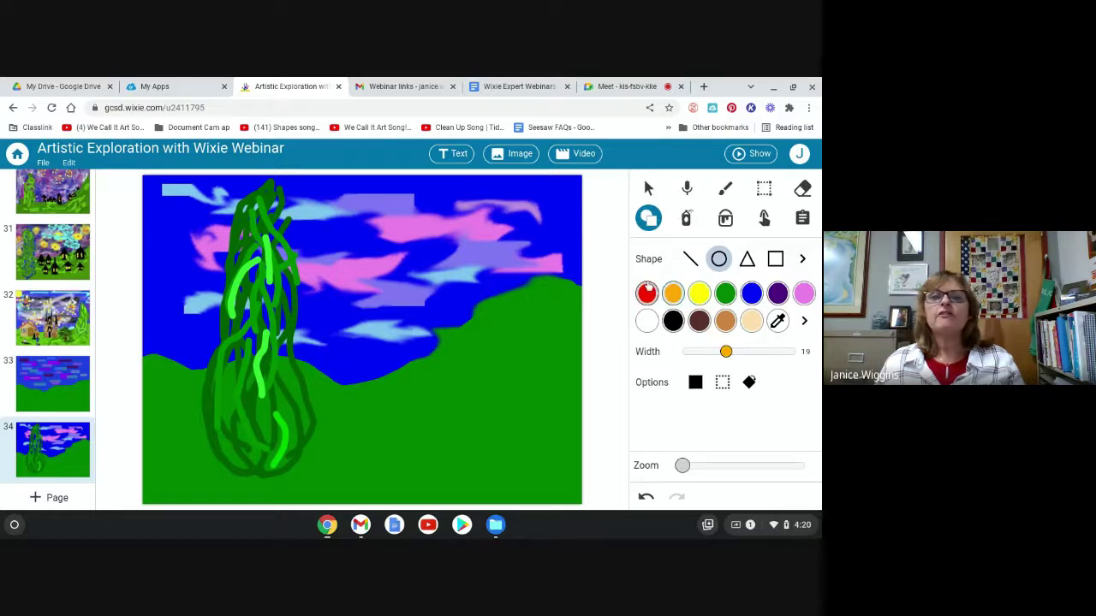
drag(494, 211, 511, 227)
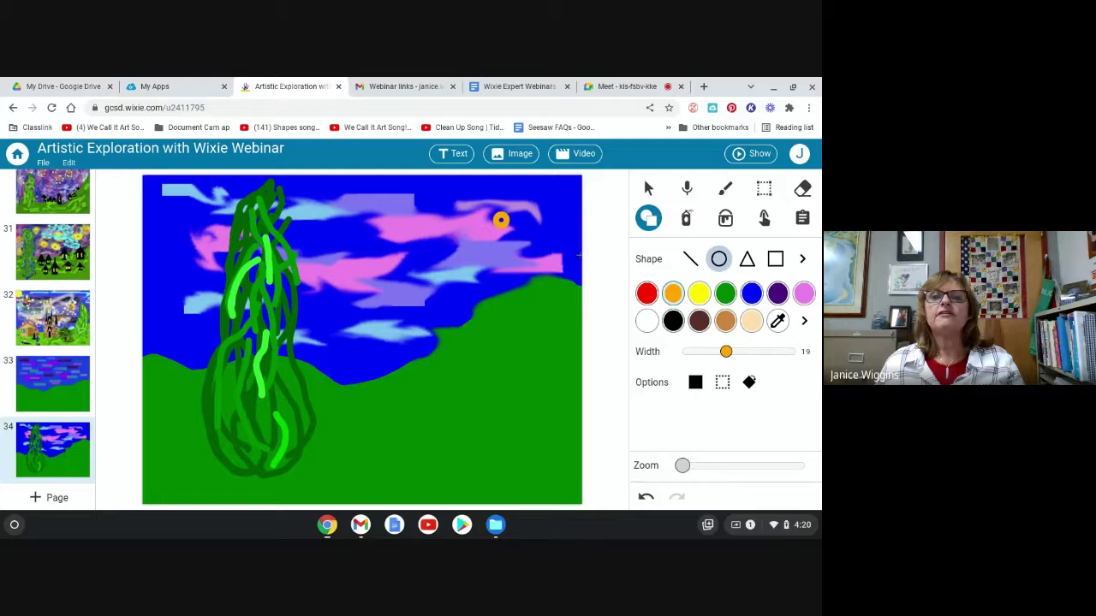
Add four small filled orange circles across the sky as star centres, one just above the slope of the right hill.
click(696, 382)
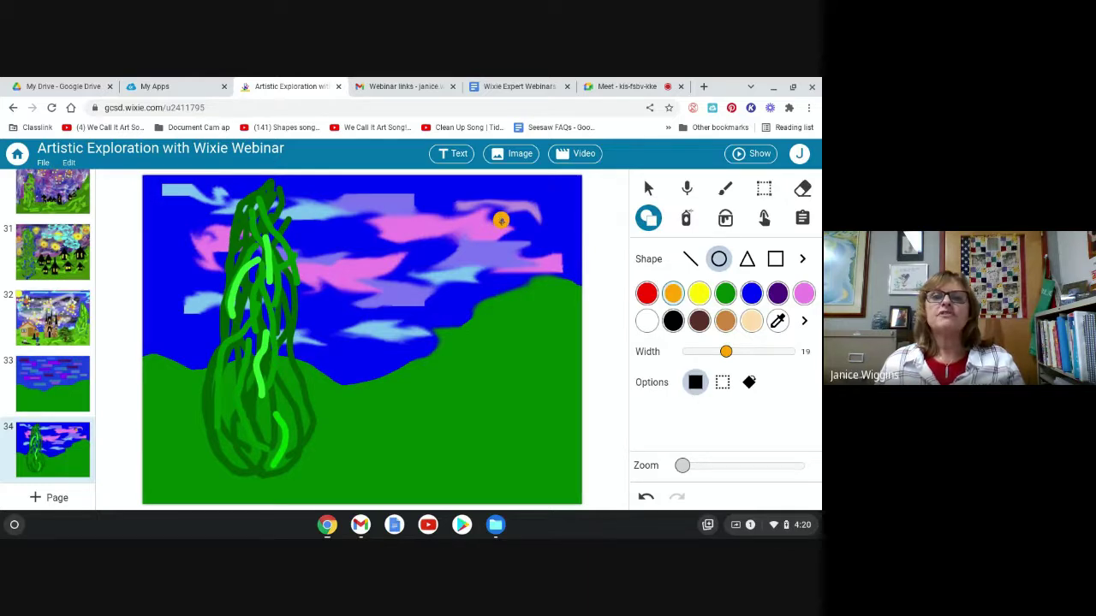
drag(430, 233, 437, 239)
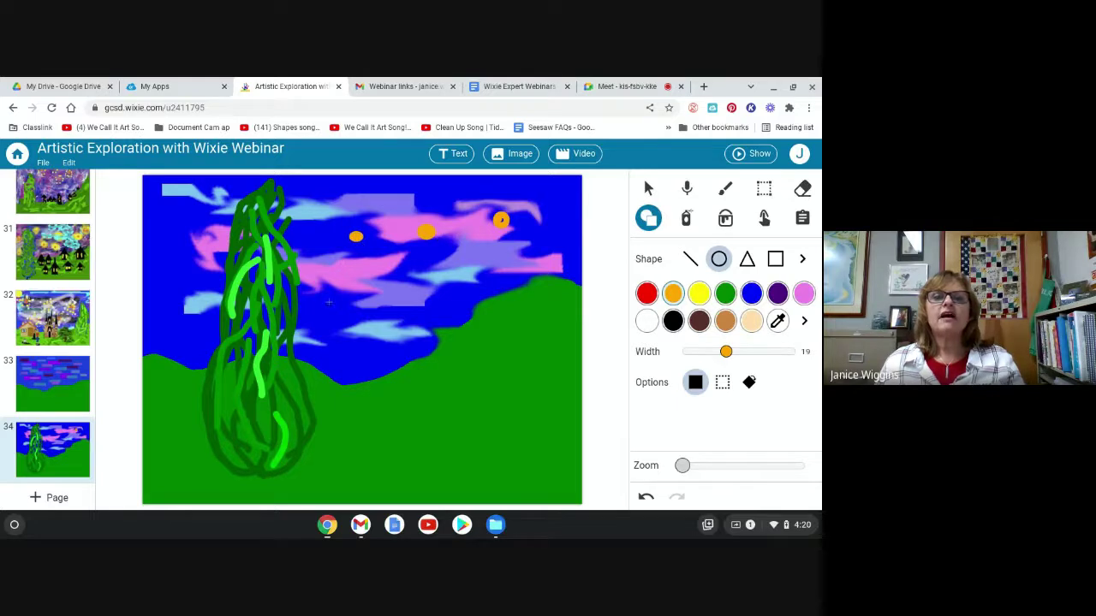
drag(337, 310, 341, 312)
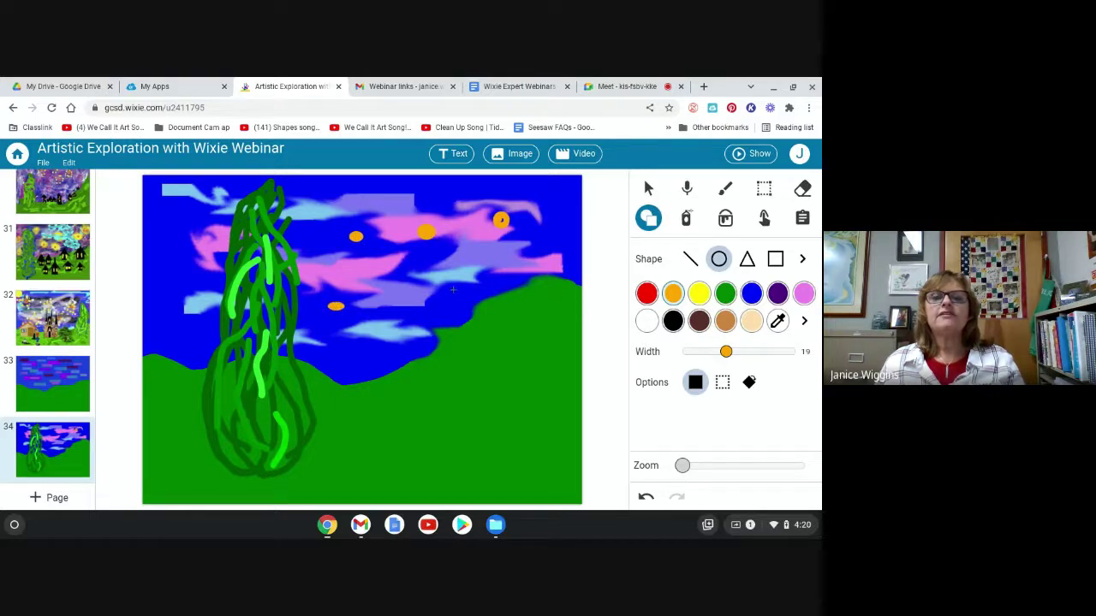
drag(453, 291, 463, 304)
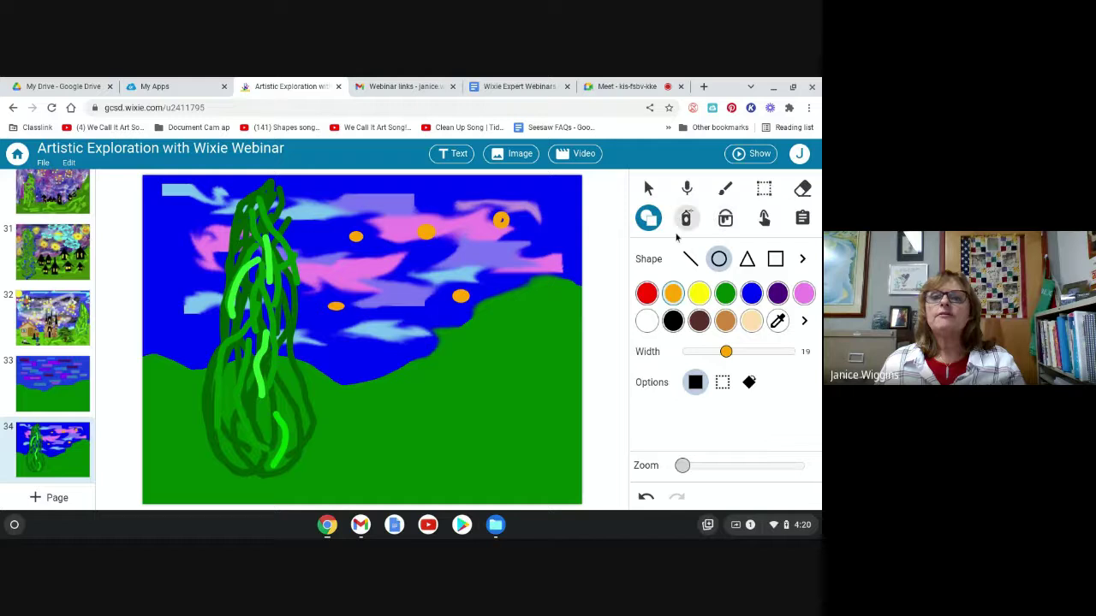
Paint rings of short yellow dashes around the orange star above the right hill, using the solid brush at size 8 and a custom yellow.
click(722, 190)
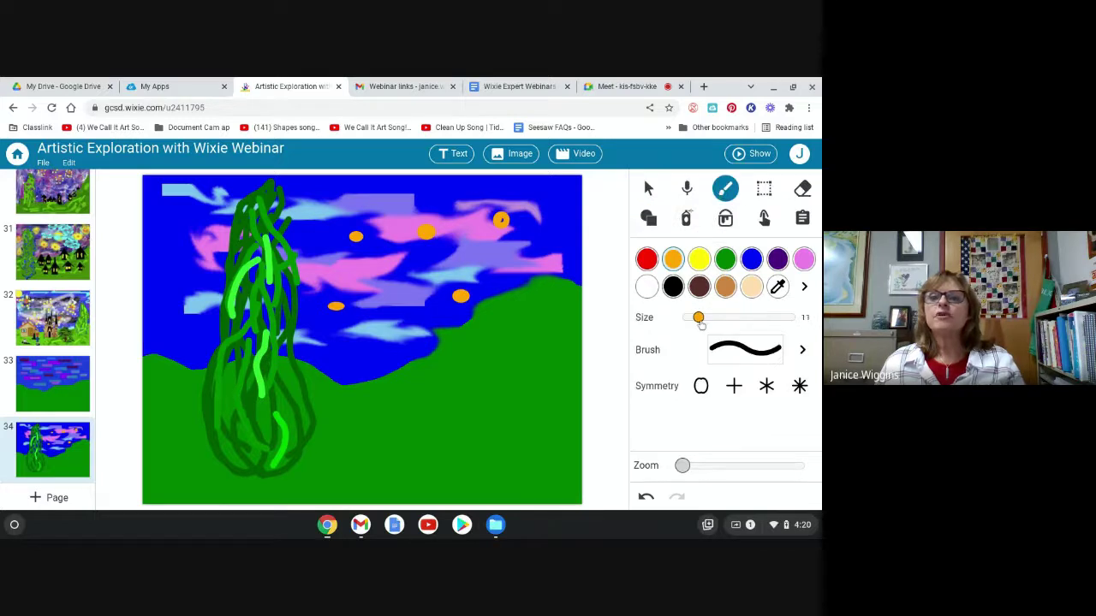
drag(699, 317, 693, 318)
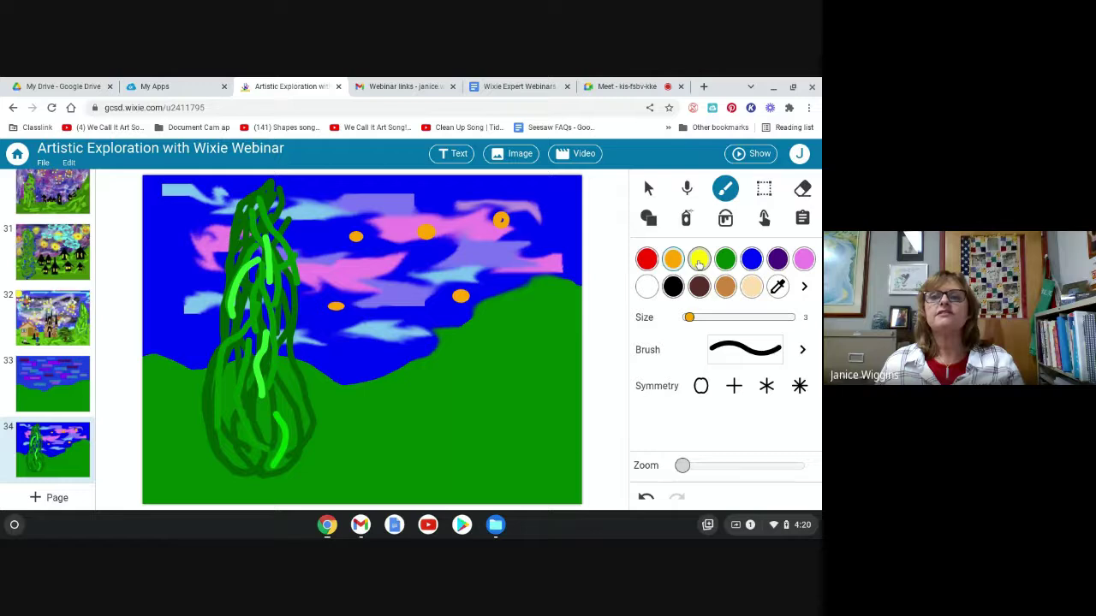
click(804, 286)
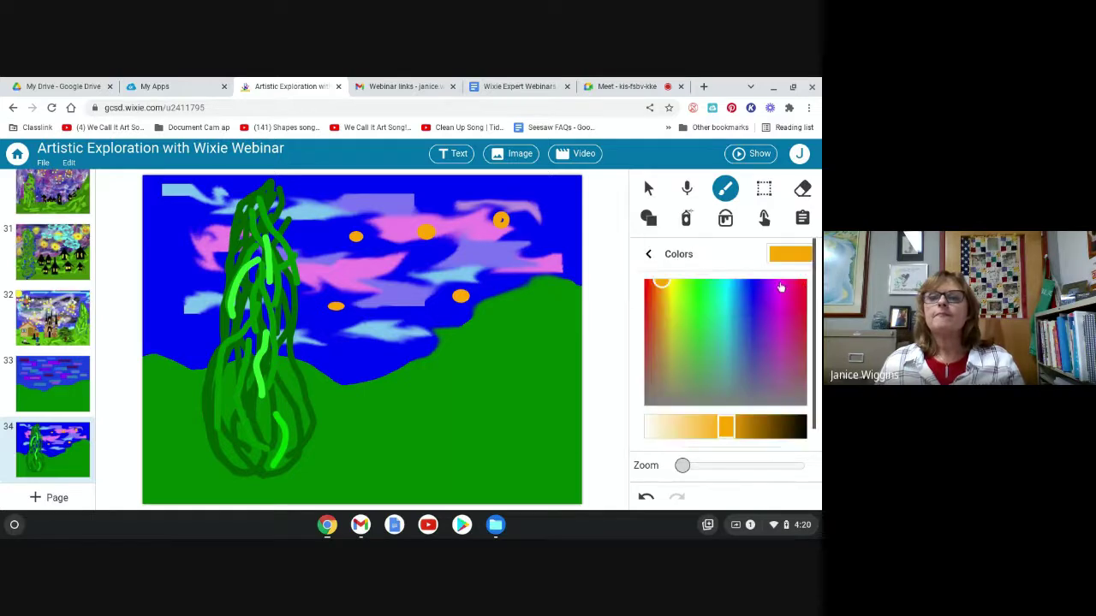
click(664, 305)
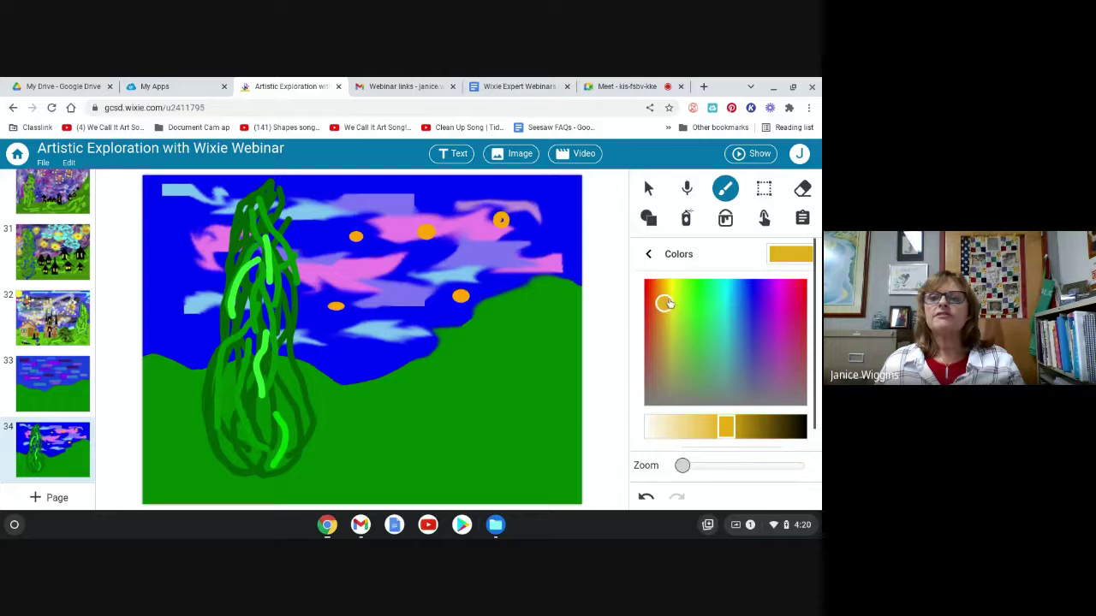
click(671, 301)
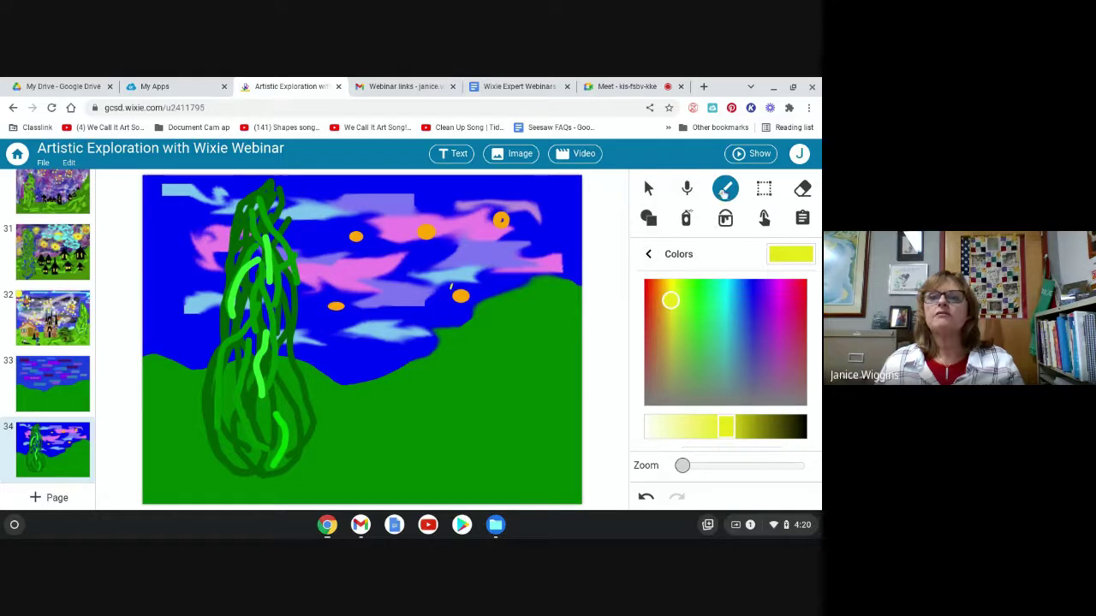
click(648, 253)
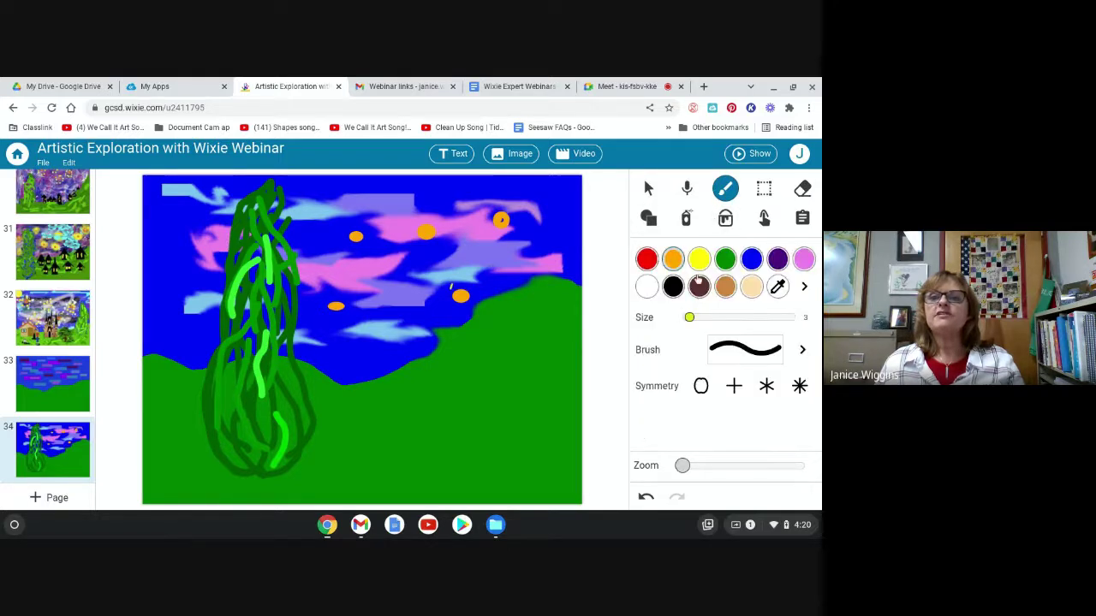
drag(690, 317, 694, 317)
mouse_move(452, 285)
mouse_down()
mouse_move(479, 294)
mouse_move(462, 309)
mouse_move(440, 288)
mouse_move(448, 270)
mouse_move(468, 269)
mouse_move(453, 258)
mouse_move(426, 297)
mouse_up()
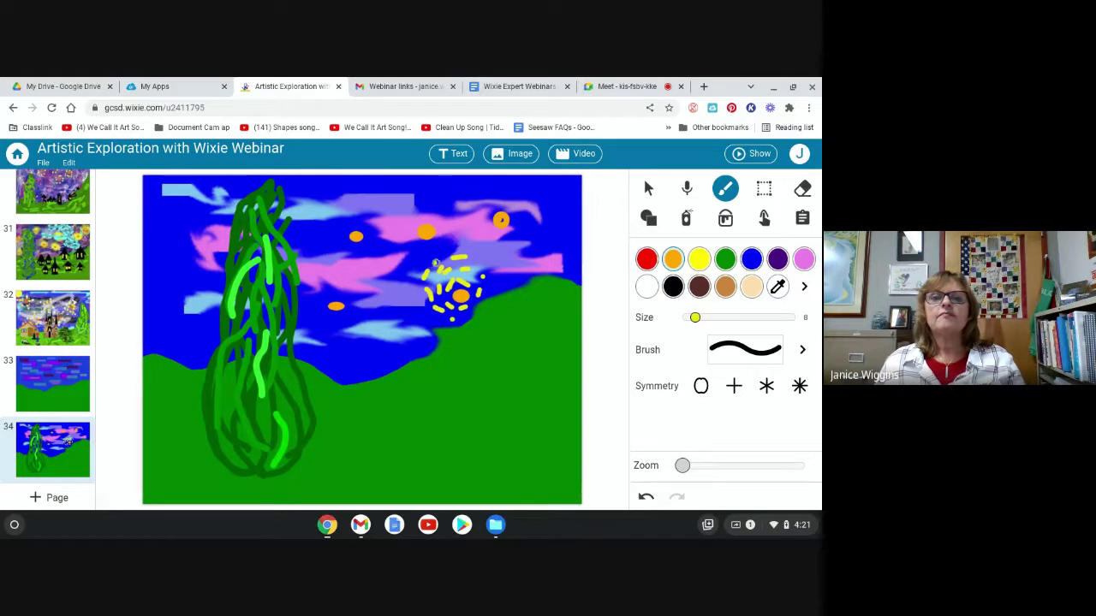
drag(435, 263, 461, 246)
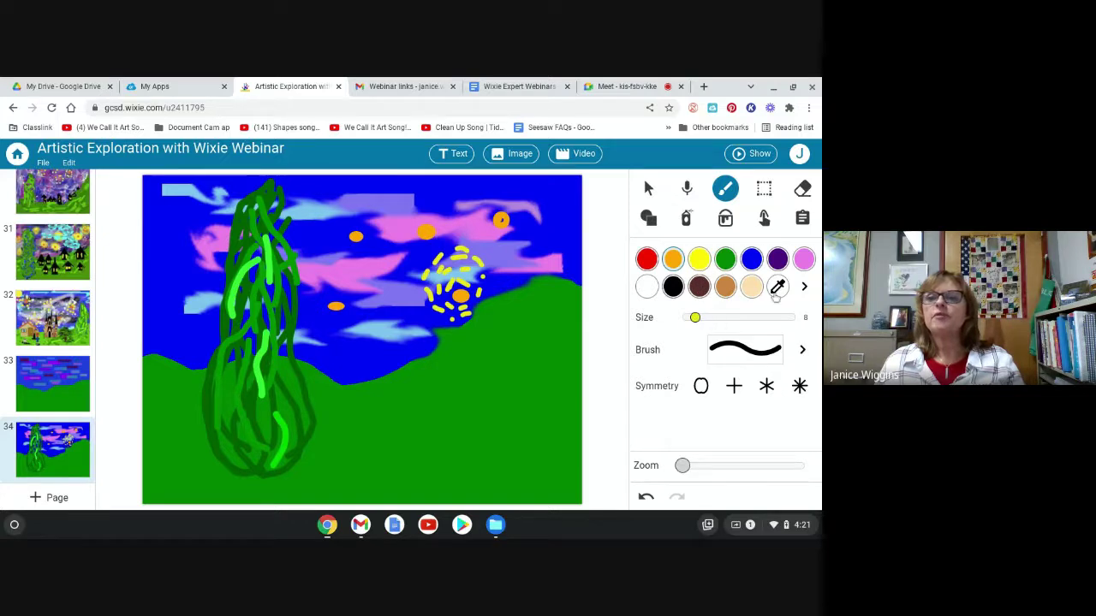
Add more dashes around the star above the right hill, first in a brighter yellow and then in a darker olive yellow.
click(805, 289)
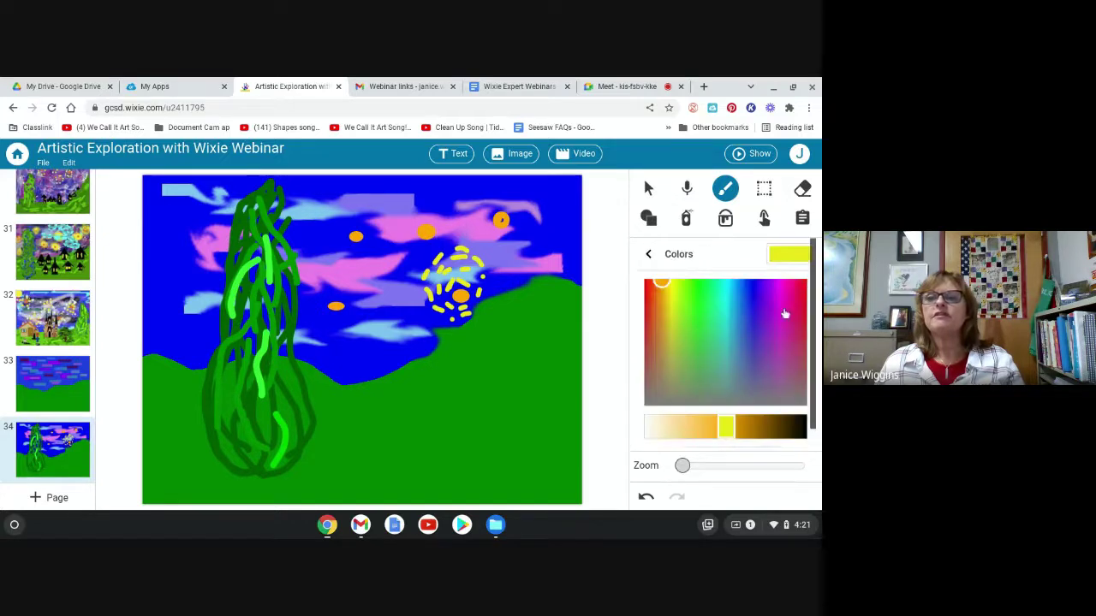
click(676, 283)
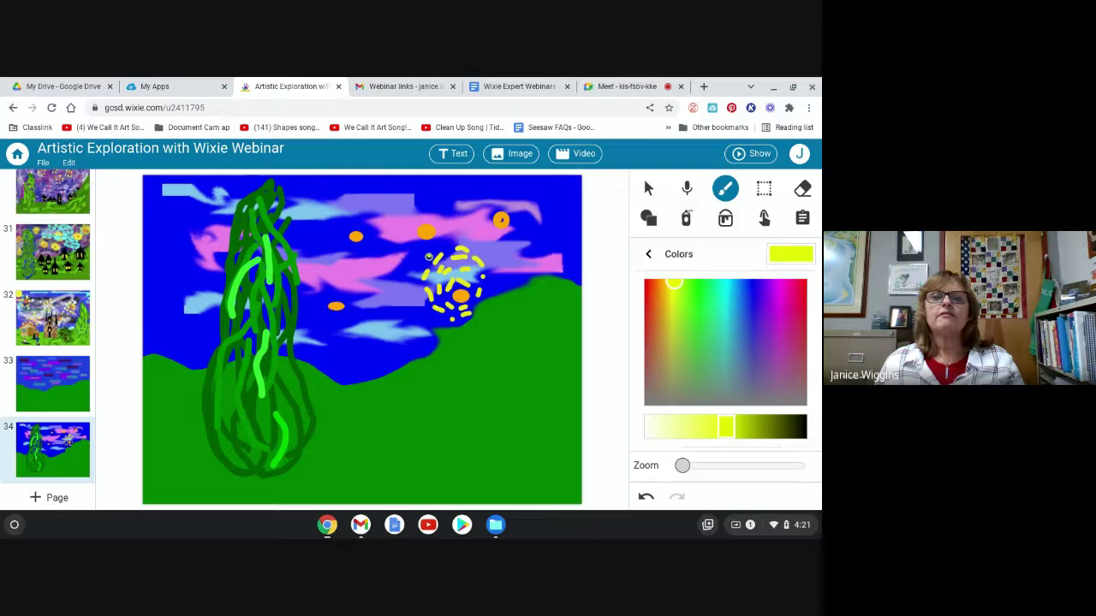
drag(418, 296, 432, 312)
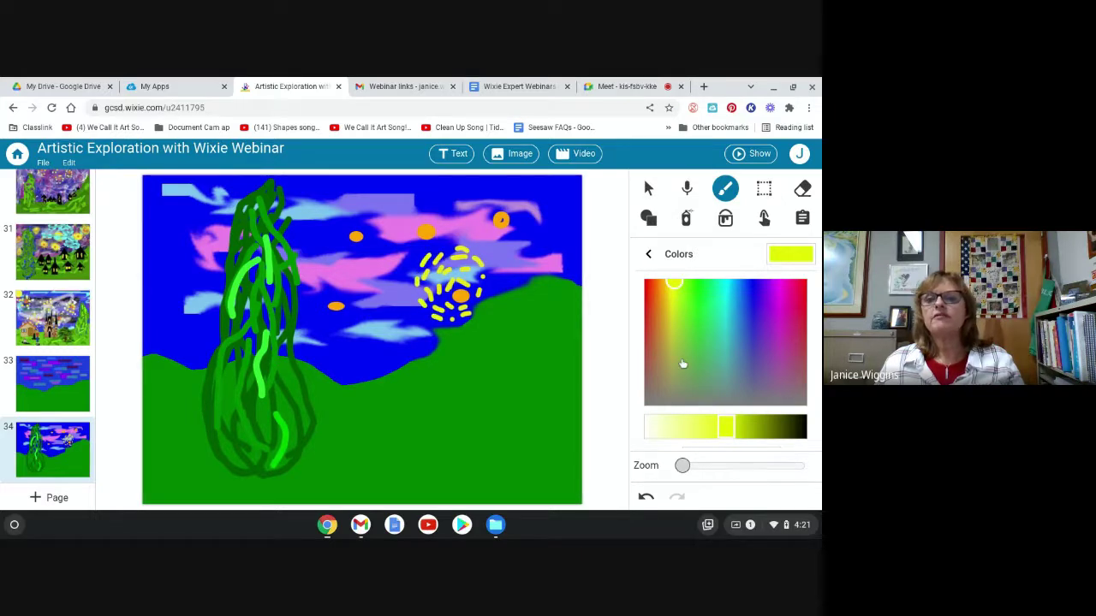
drag(726, 427, 748, 435)
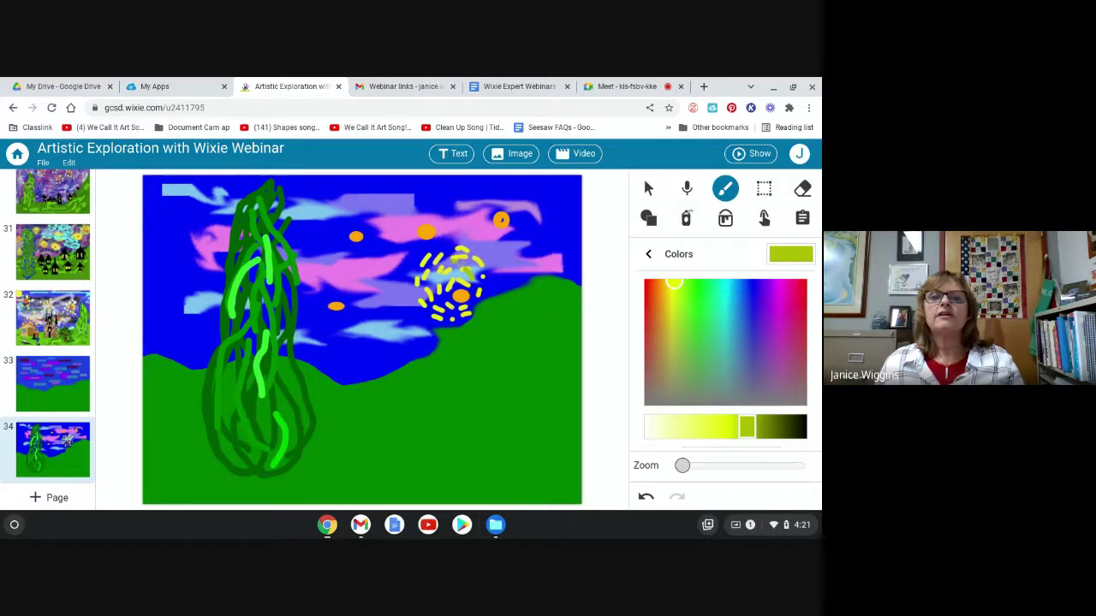
drag(439, 300, 454, 315)
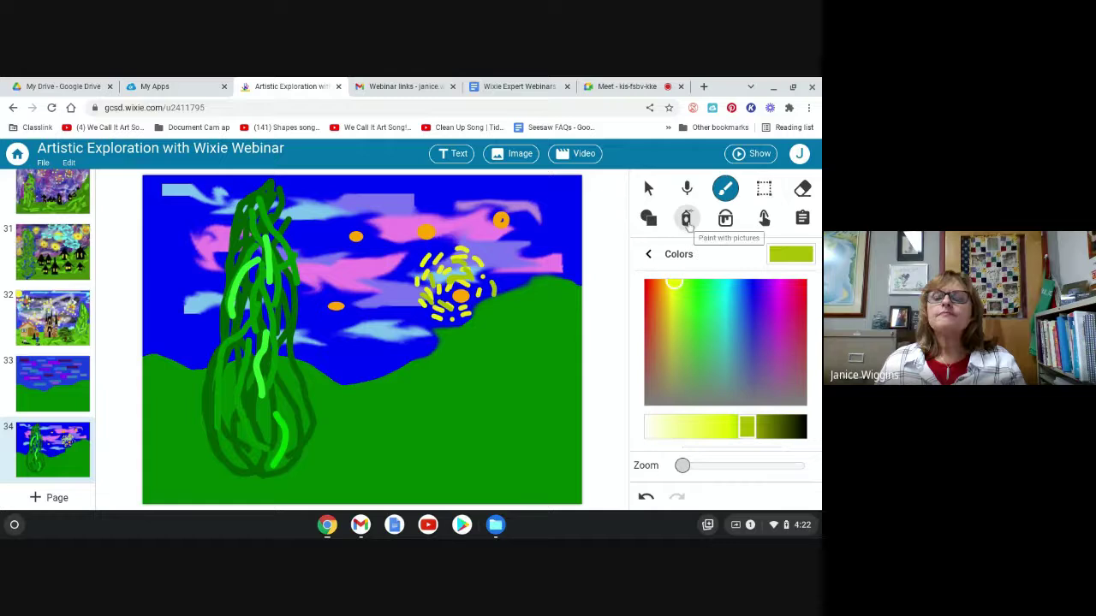
Try spraying white dots across the middle of the sky with the dot spray at size 74, and undo the spray.
click(686, 220)
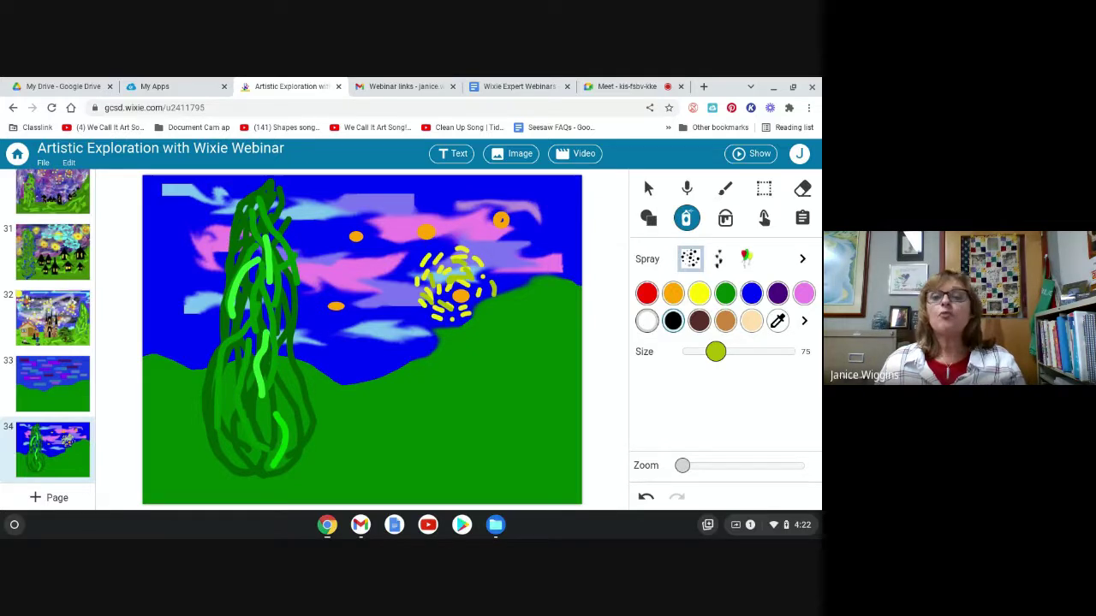
click(647, 322)
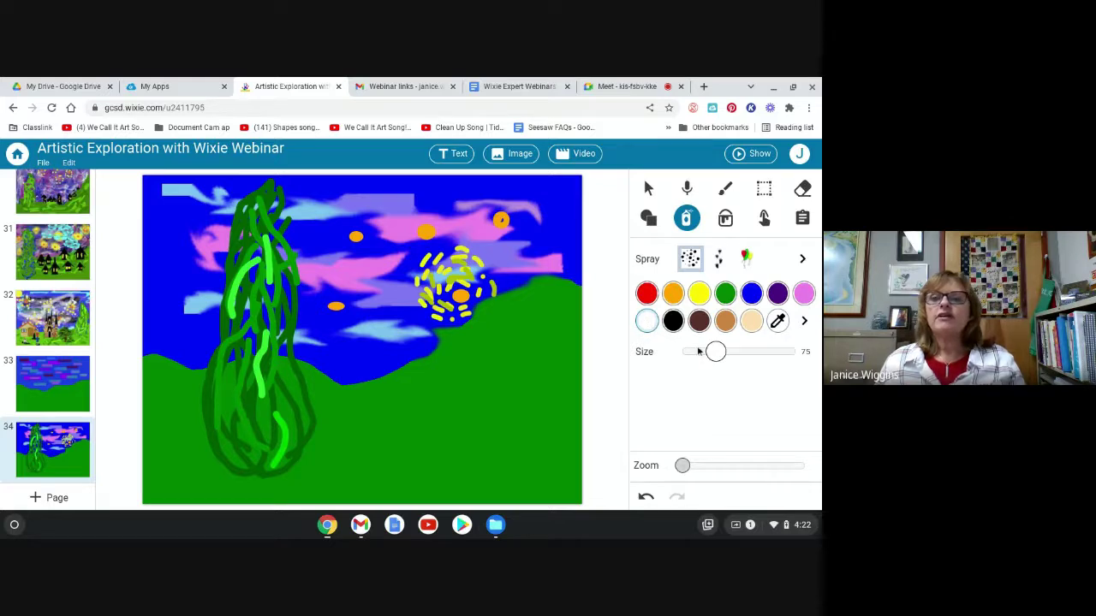
mouse_move(716, 352)
mouse_down()
mouse_move(734, 352)
mouse_move(699, 352)
mouse_move(716, 354)
mouse_up()
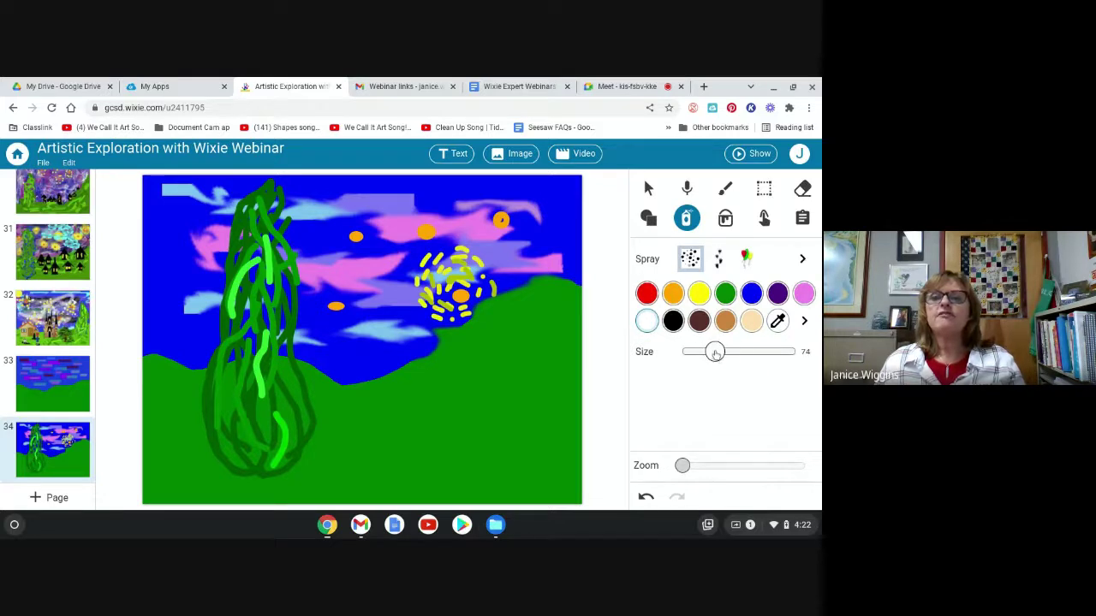
mouse_move(396, 265)
mouse_down()
mouse_move(421, 259)
mouse_move(421, 231)
mouse_move(407, 223)
mouse_move(388, 222)
mouse_move(317, 257)
mouse_up()
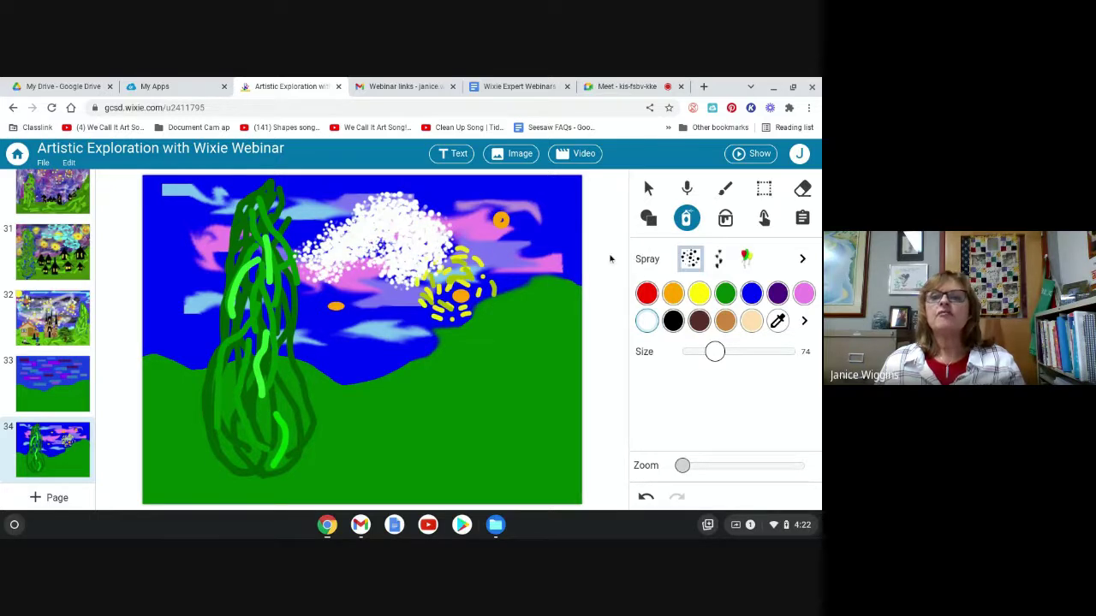
click(646, 498)
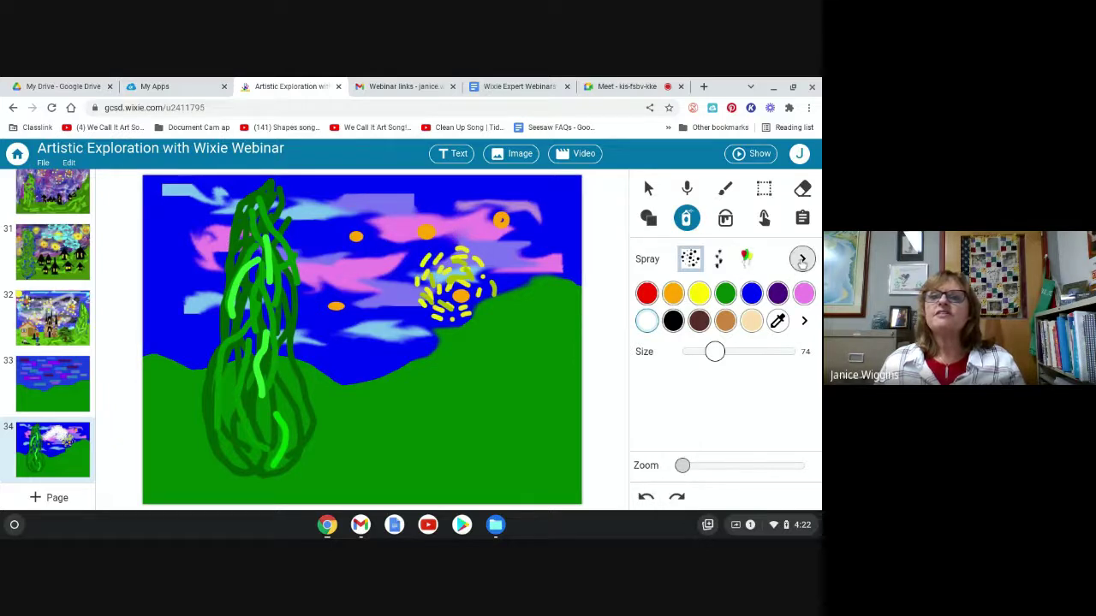
Try spraying white puffs across the upper middle of the sky with the fuzzy round spray at size 74, and undo the spray.
click(802, 259)
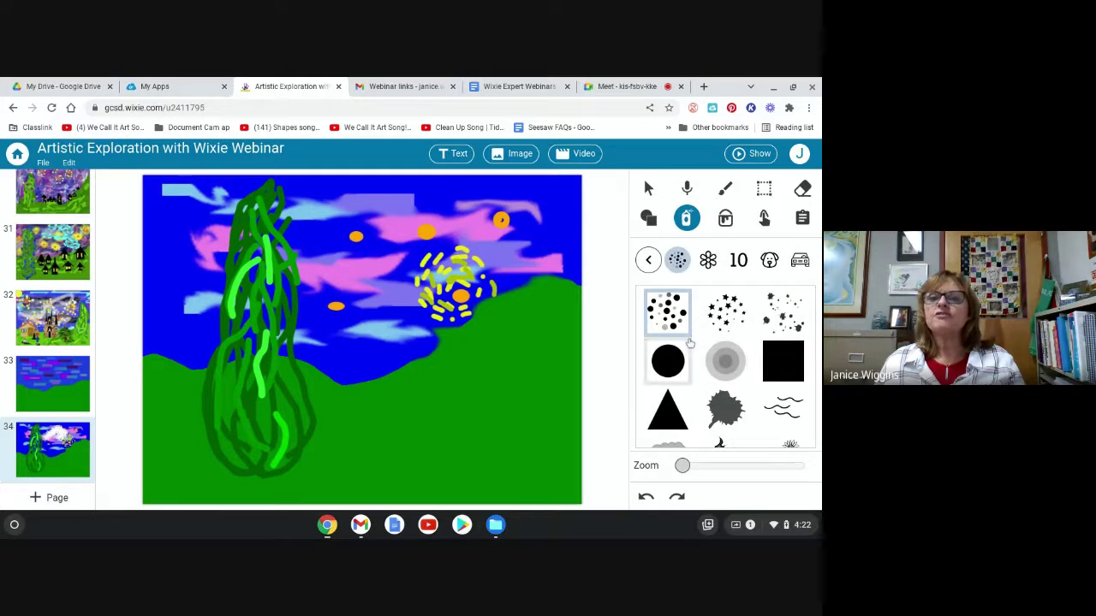
scroll(715, 335, down, 1)
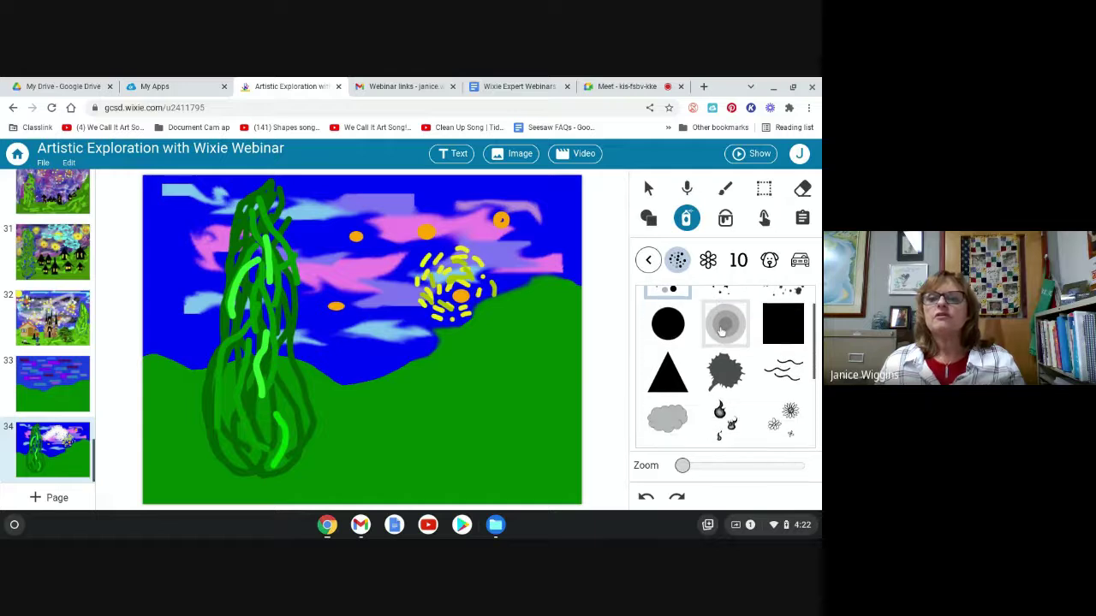
scroll(723, 332, down, 4)
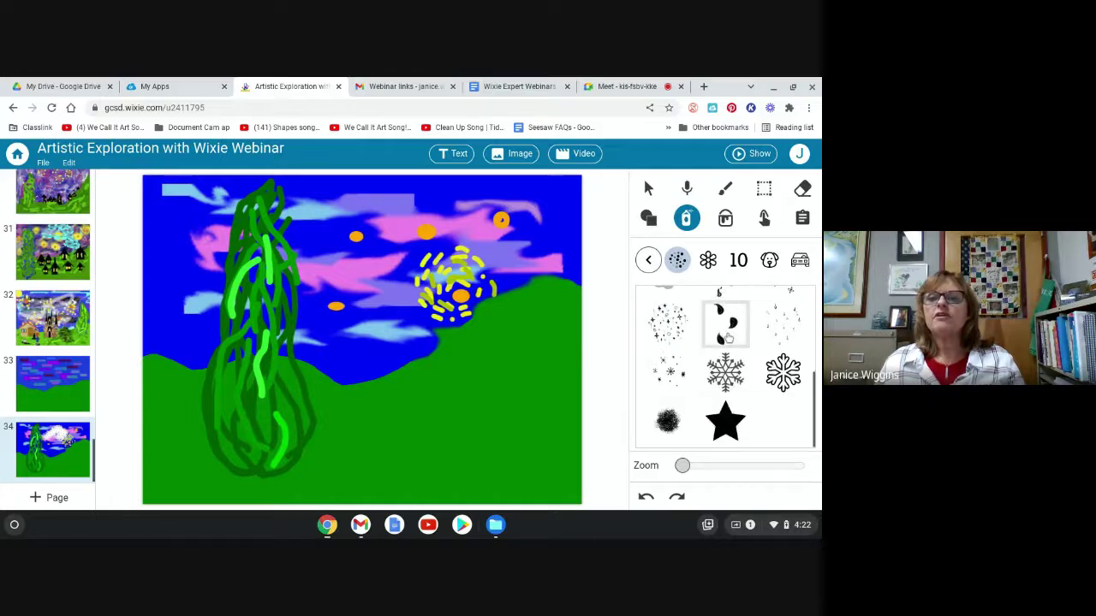
scroll(728, 338, up, 3)
scroll(728, 338, down, 3)
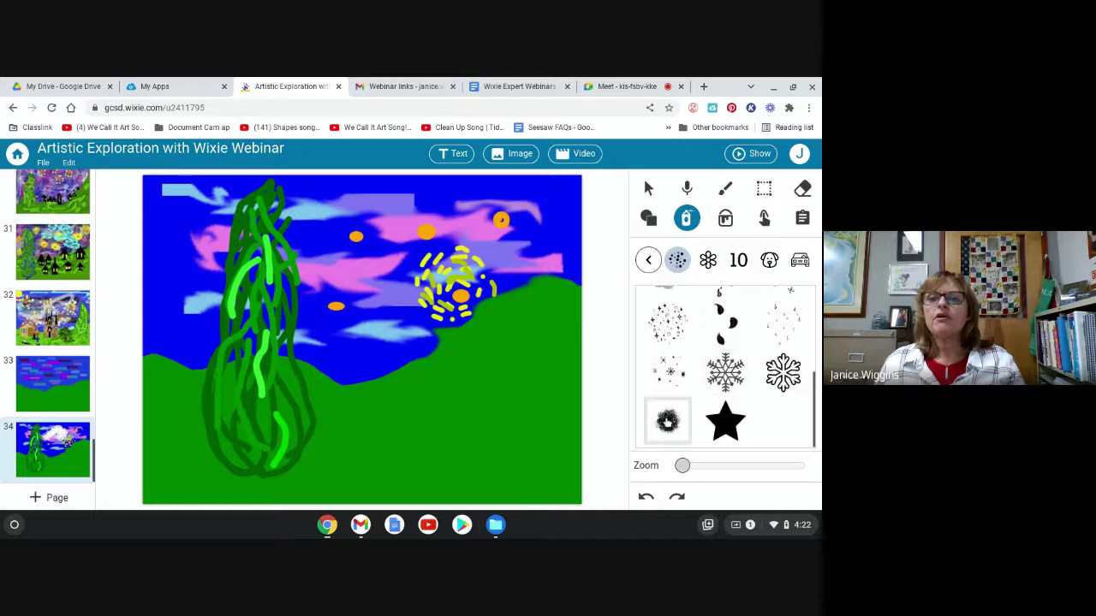
click(667, 421)
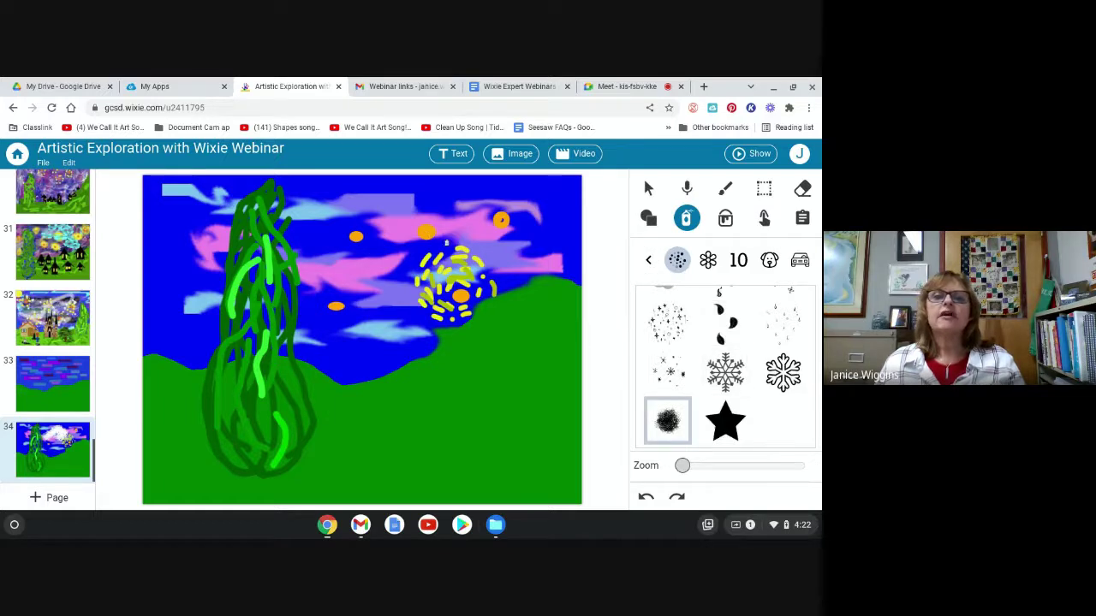
mouse_move(451, 238)
mouse_down()
mouse_move(416, 195)
mouse_move(424, 210)
mouse_move(404, 247)
mouse_up()
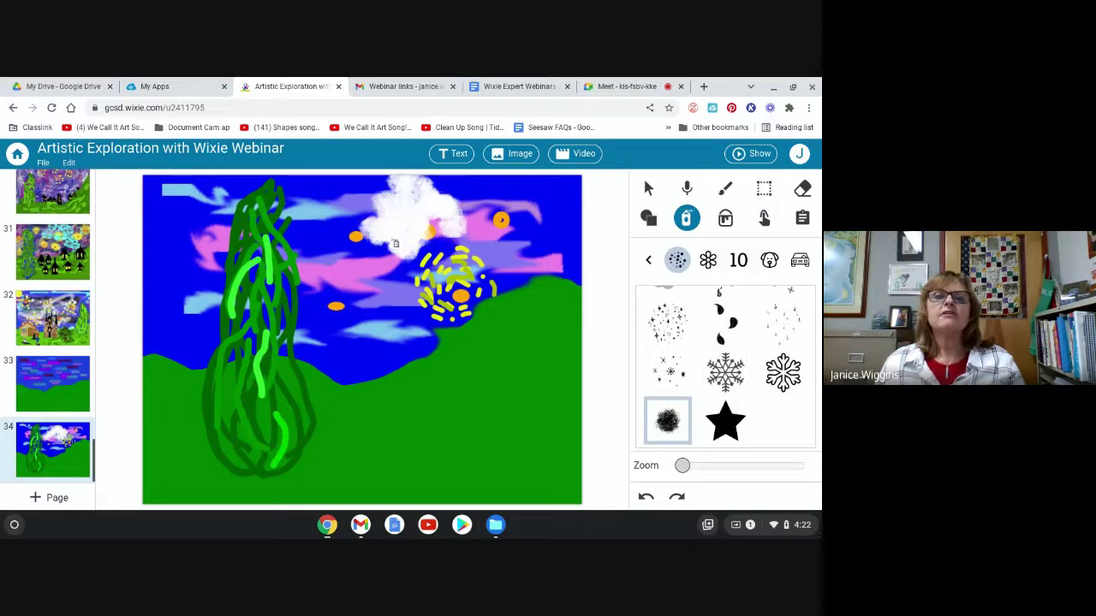
click(645, 496)
Review the other spray patterns, try spraying white fuzzy puffs in the sky with the size at 103, and undo the spray.
scroll(723, 368, up, 5)
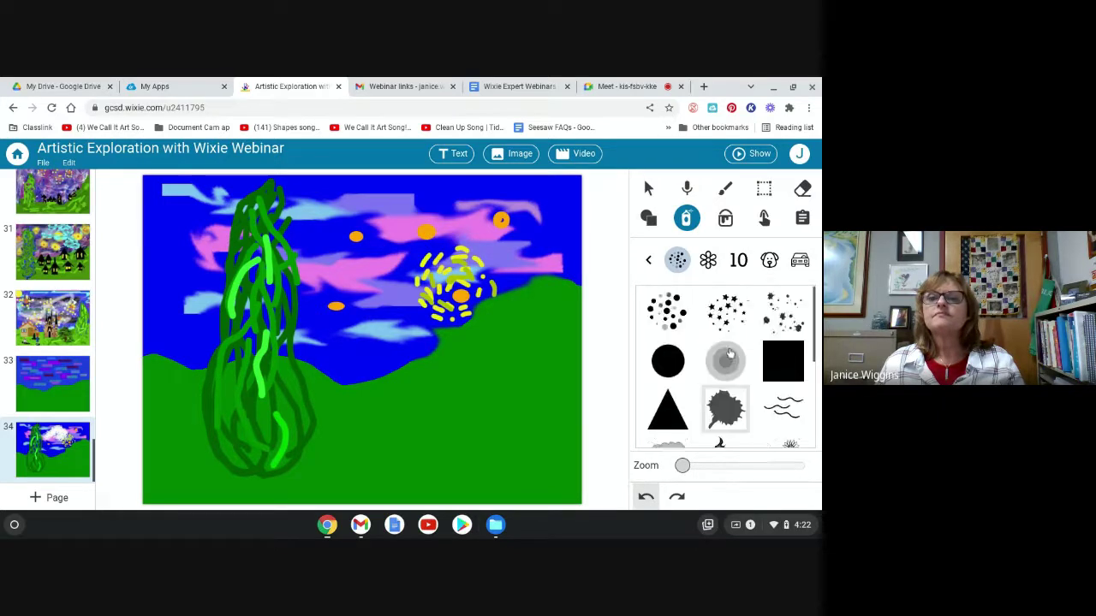
click(725, 188)
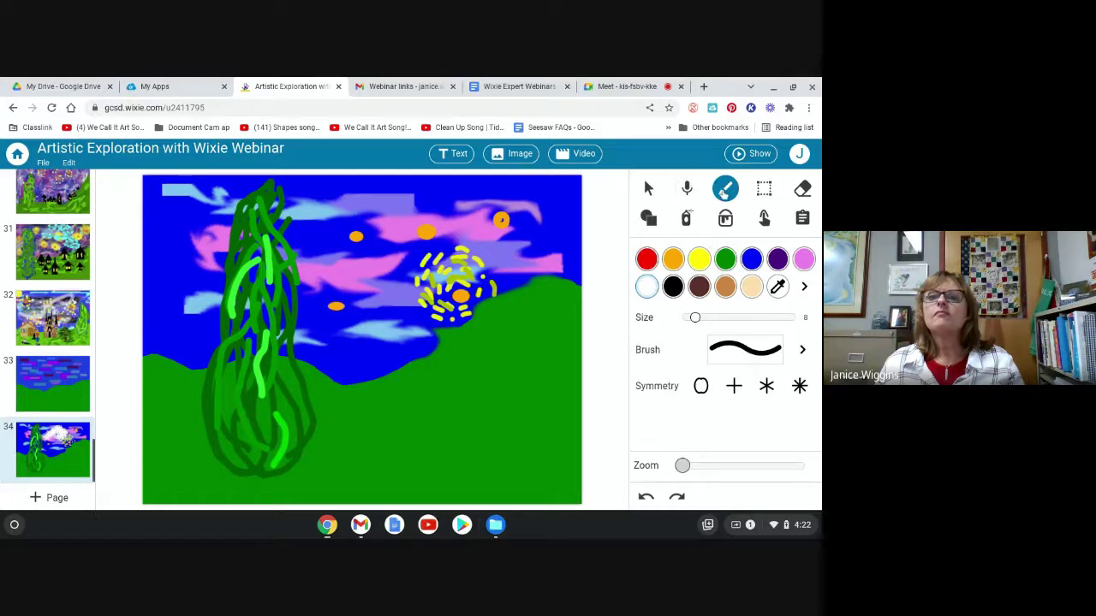
click(686, 219)
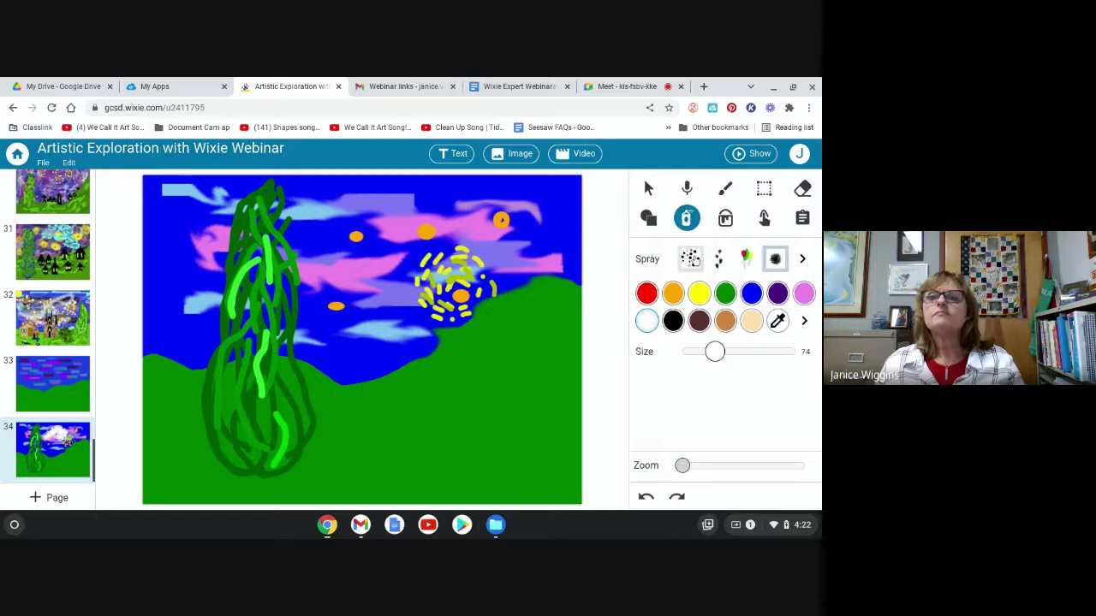
click(802, 260)
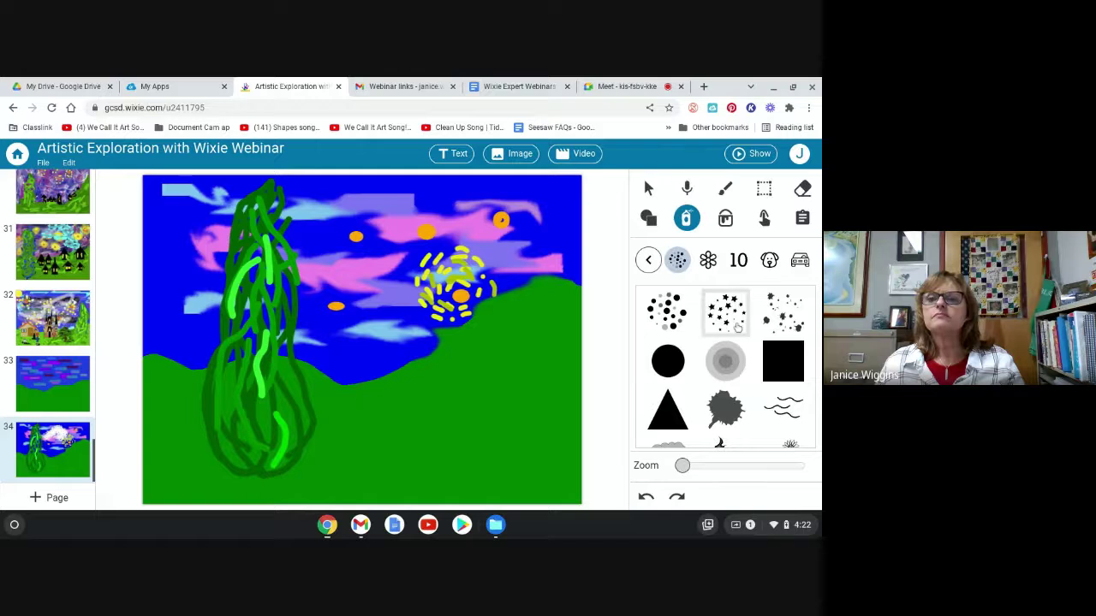
scroll(755, 345, down, 1)
scroll(756, 345, down, 4)
scroll(755, 334, up, 5)
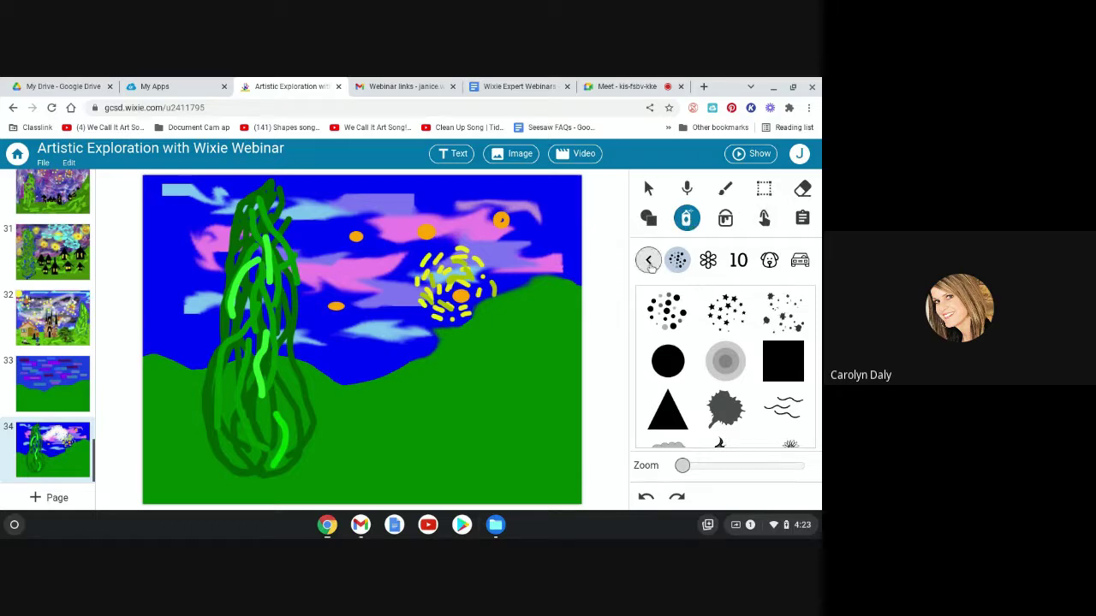
click(649, 260)
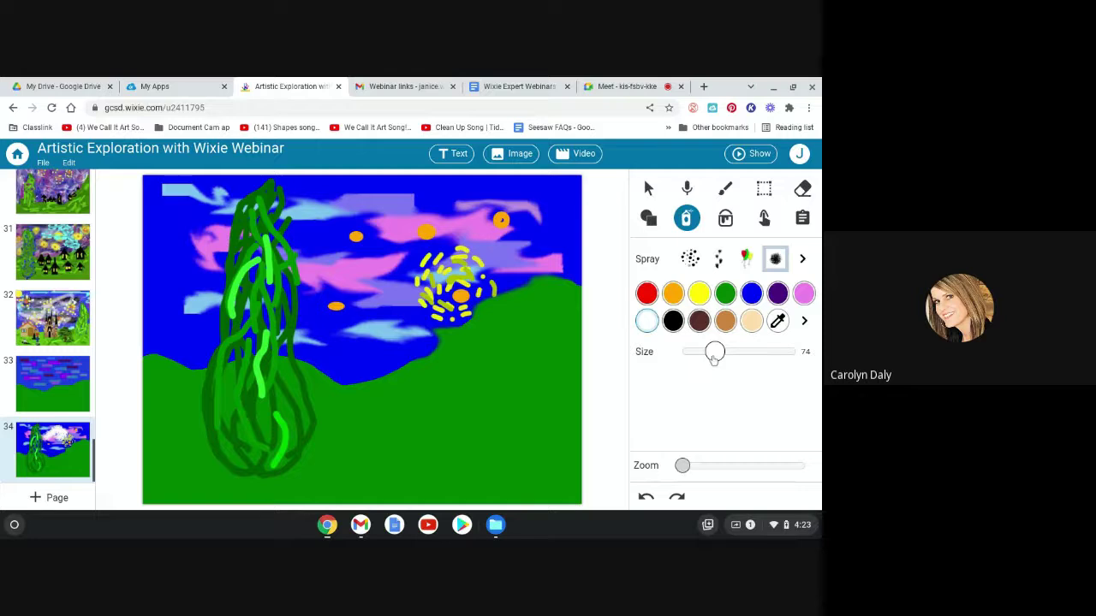
drag(715, 358, 741, 359)
mouse_move(382, 265)
mouse_down()
mouse_move(411, 257)
mouse_move(360, 192)
mouse_move(367, 228)
mouse_up()
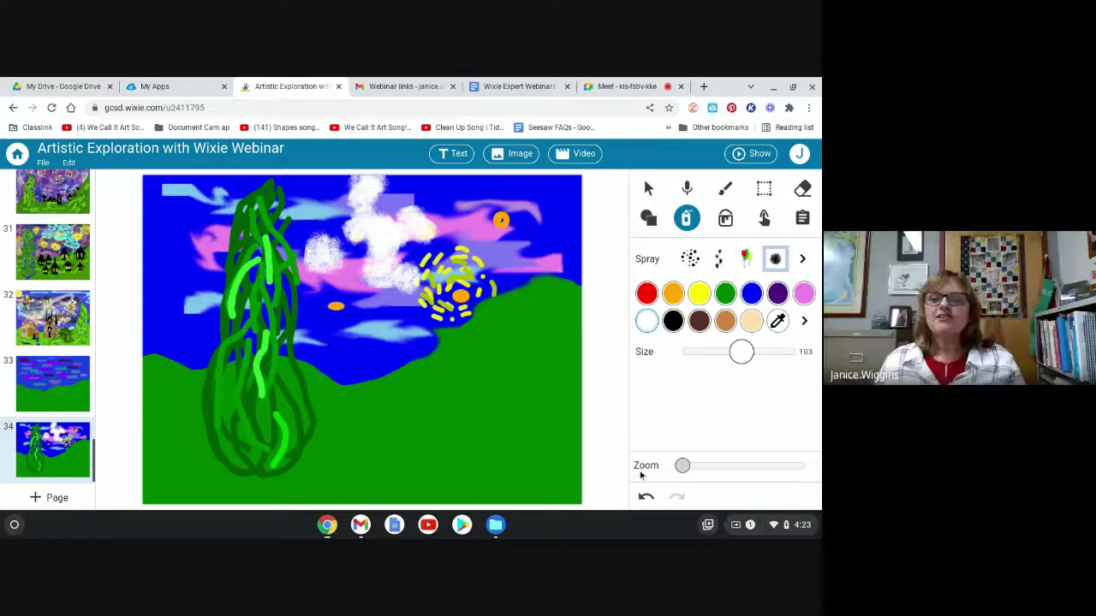
click(647, 500)
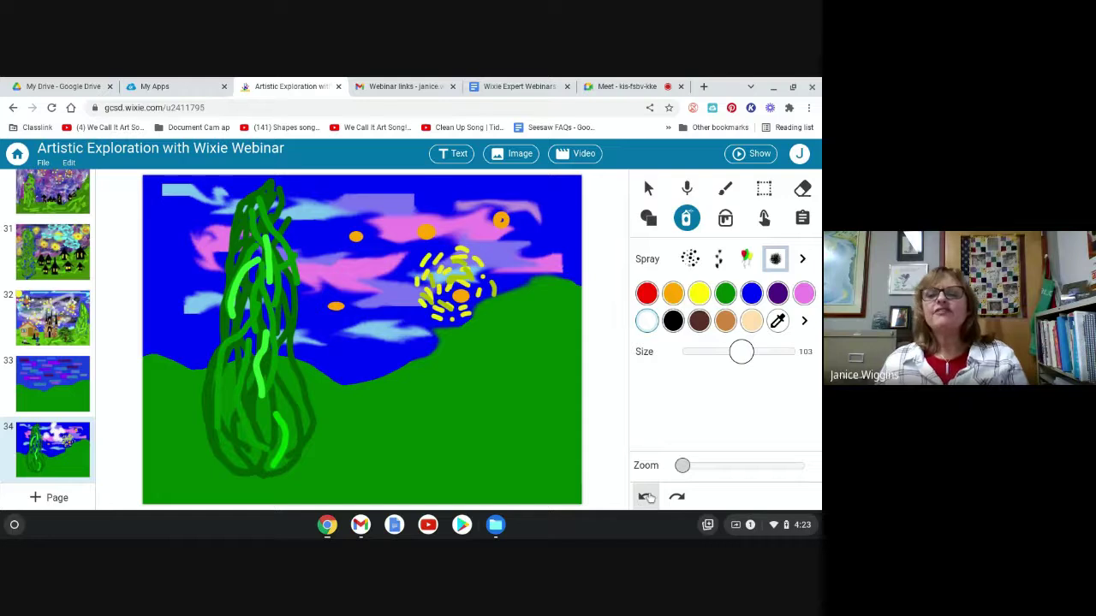
Paint a thin white wind swirl across the upper sky on both sides of the cypress, using the speckled chalk-like brush at size 8.
click(725, 189)
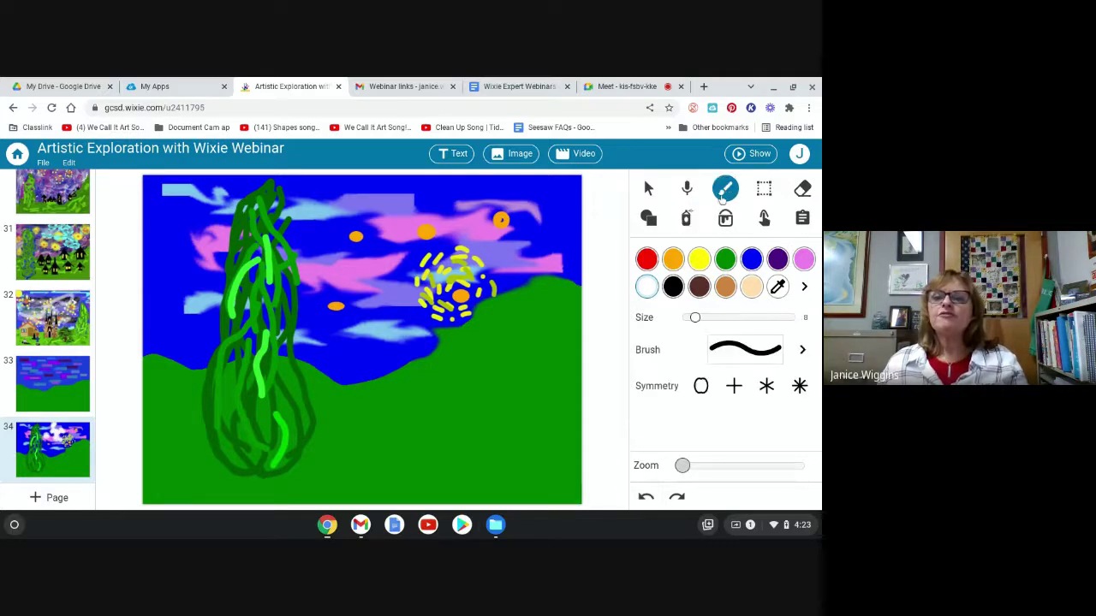
click(798, 350)
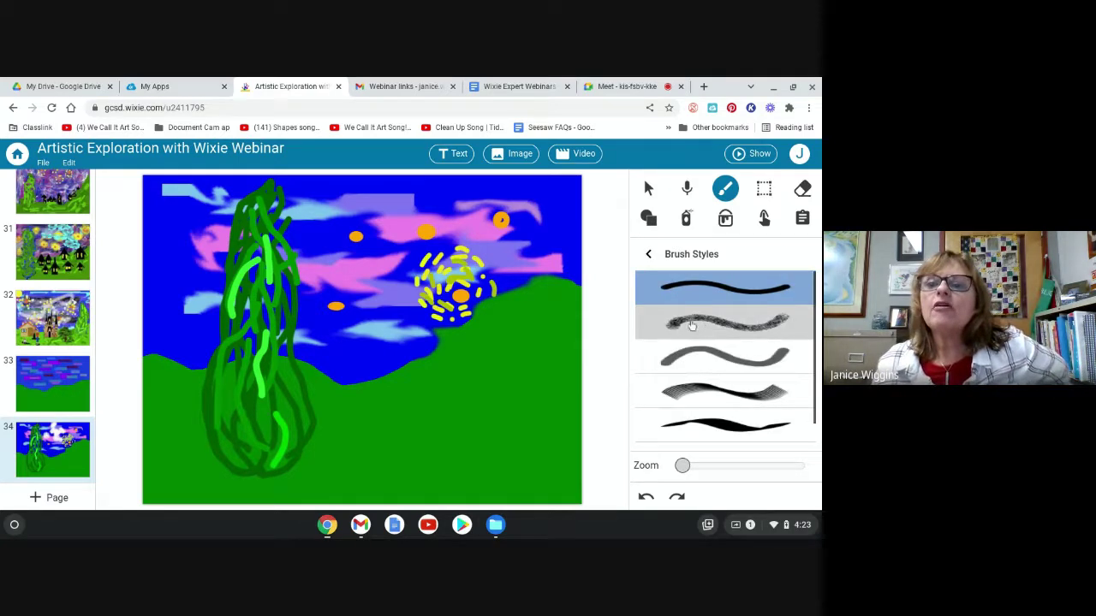
scroll(743, 306, down, 1)
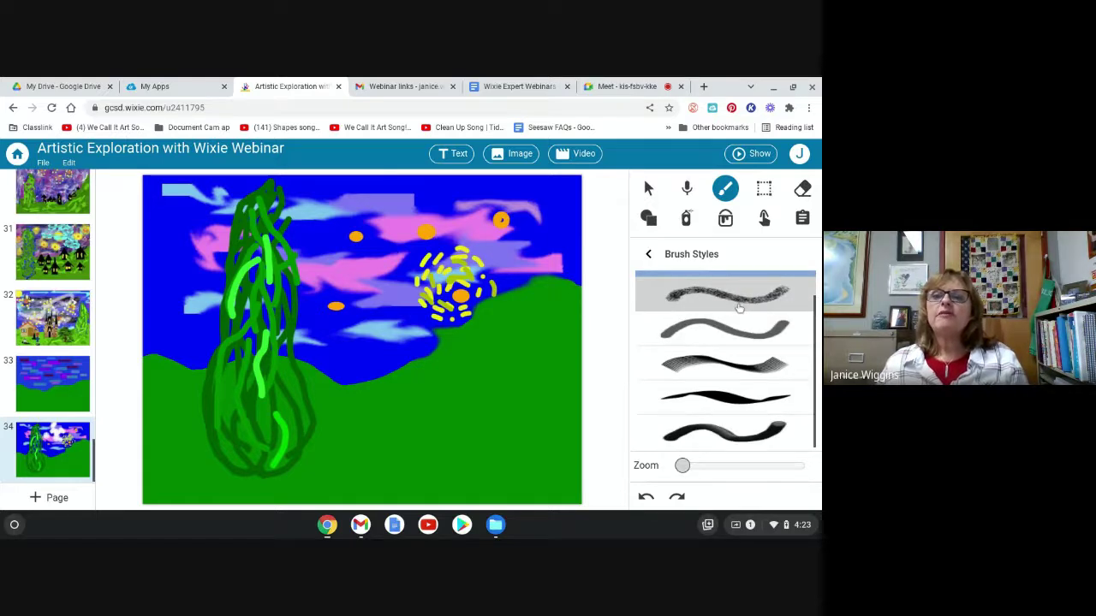
click(739, 308)
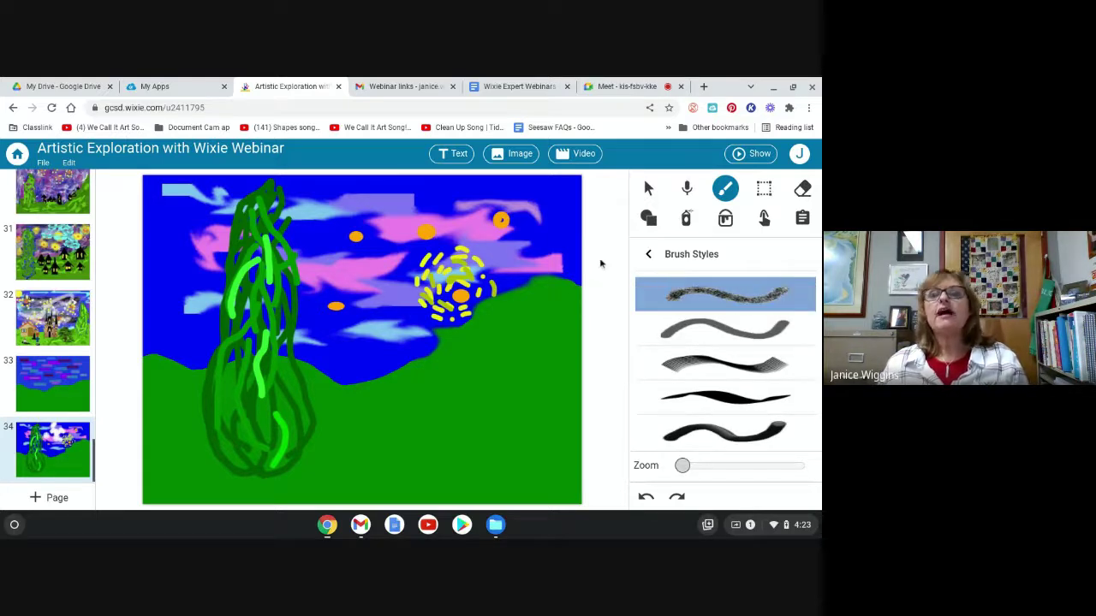
scroll(641, 275, up, 1)
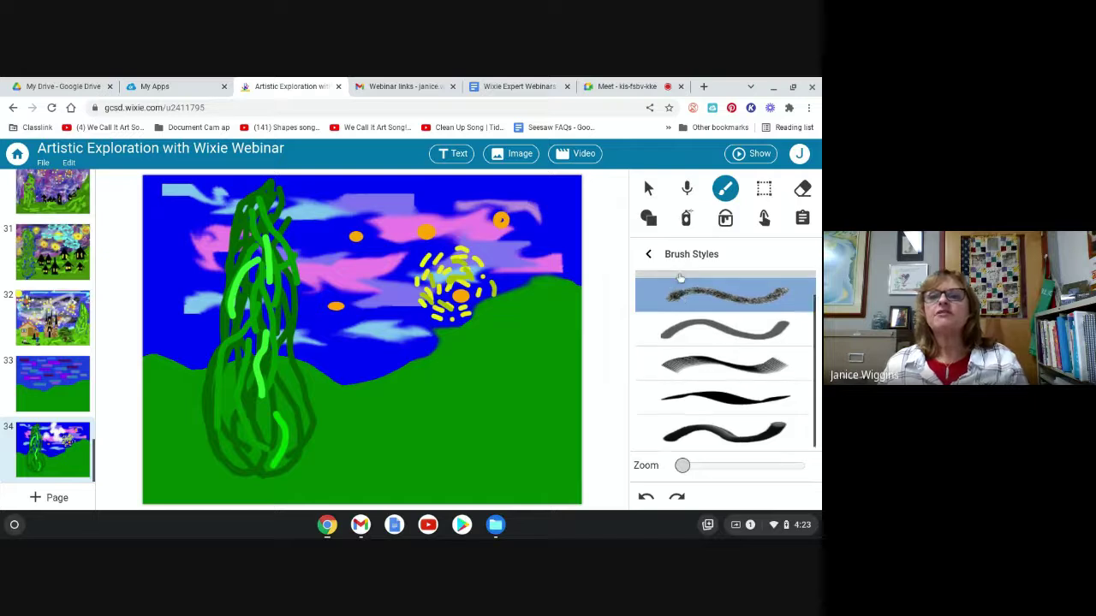
click(649, 254)
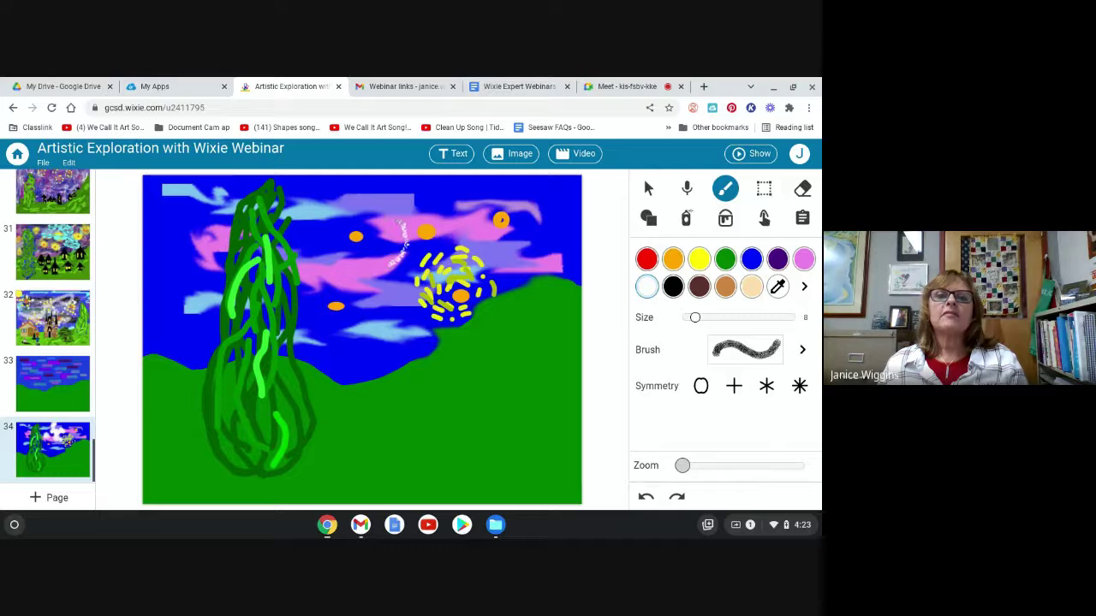
drag(390, 212, 414, 219)
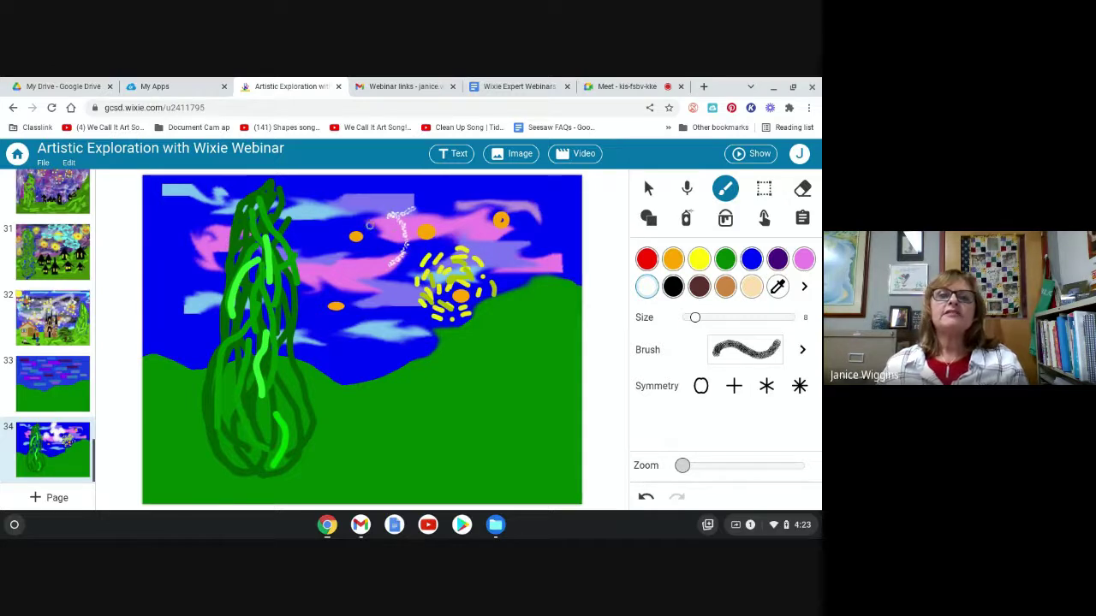
mouse_move(416, 282)
mouse_down()
mouse_move(393, 257)
mouse_move(411, 249)
mouse_move(402, 214)
mouse_move(379, 190)
mouse_move(309, 235)
mouse_up()
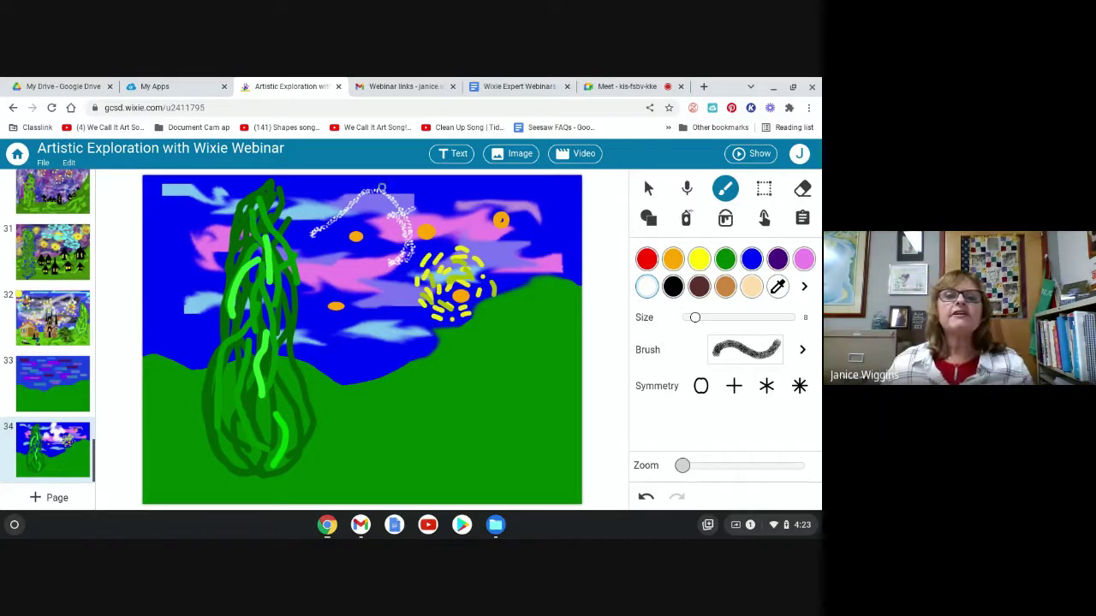
mouse_move(356, 256)
mouse_down()
mouse_move(367, 246)
mouse_move(390, 257)
mouse_move(394, 240)
mouse_move(324, 208)
mouse_move(296, 224)
mouse_move(157, 227)
mouse_up()
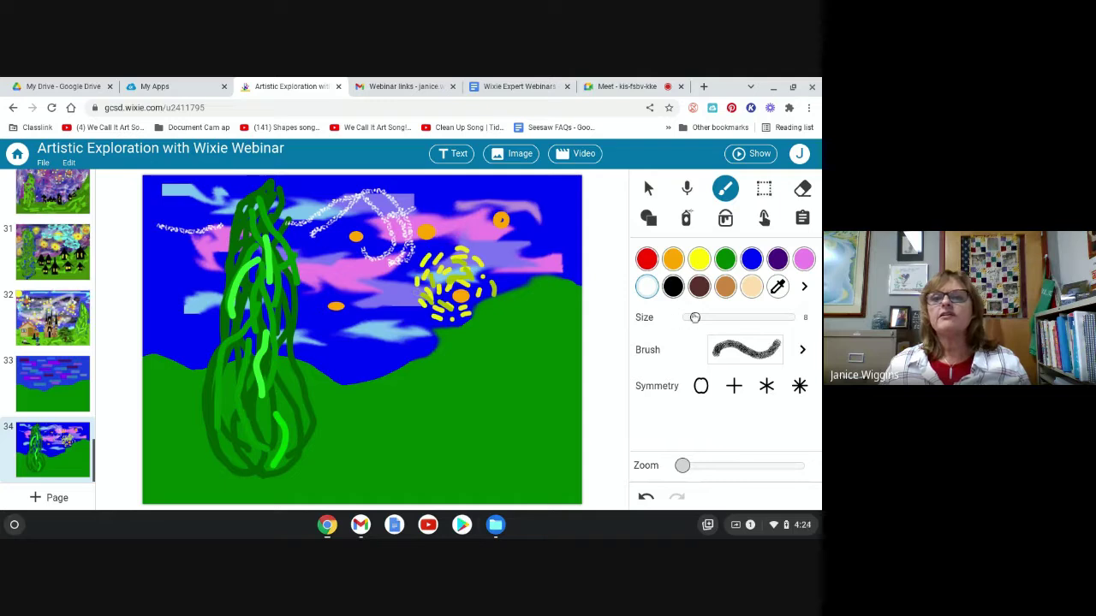
Thicken the white wind swirl by painting over its curl and tail with the same brush at size 20.
drag(694, 317, 707, 317)
mouse_move(351, 244)
mouse_down()
mouse_move(376, 276)
mouse_move(396, 276)
mouse_move(419, 249)
mouse_move(392, 202)
mouse_move(370, 190)
mouse_move(341, 220)
mouse_move(308, 219)
mouse_move(342, 227)
mouse_move(360, 196)
mouse_move(293, 228)
mouse_move(147, 231)
mouse_up()
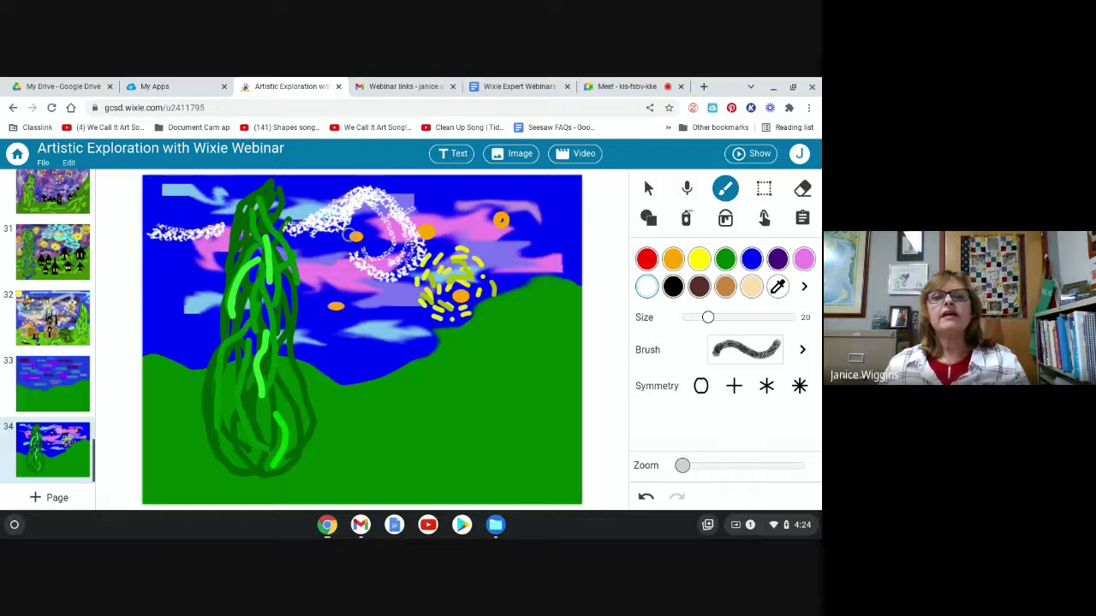
mouse_move(352, 254)
mouse_down()
mouse_move(375, 274)
mouse_move(392, 264)
mouse_move(410, 238)
mouse_move(377, 202)
mouse_move(289, 231)
mouse_up()
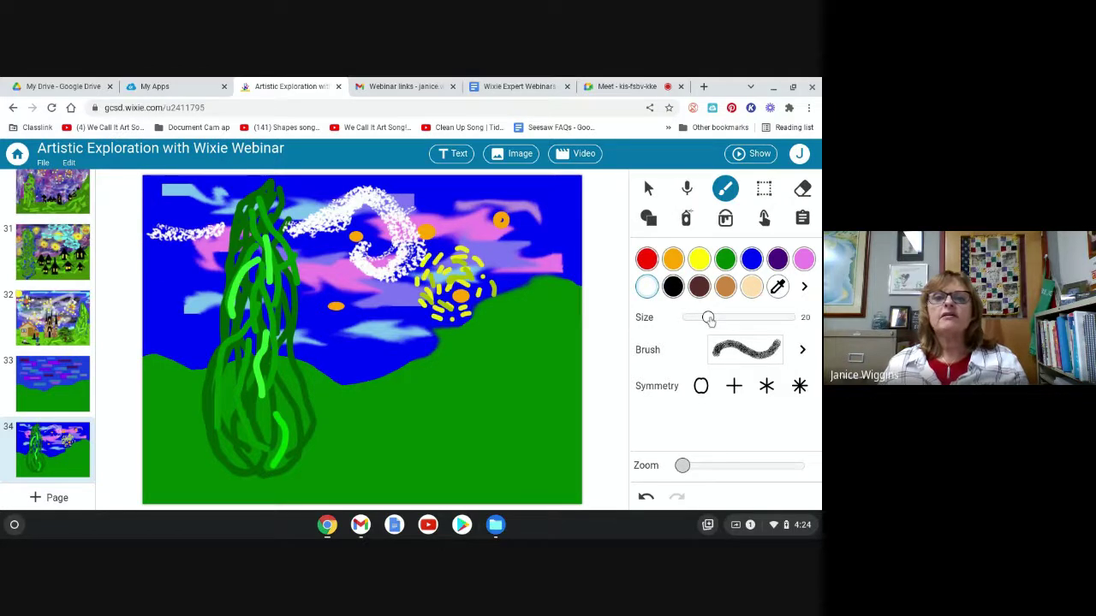
Try a light turquoise custom colour for the brush with the size at 4.
drag(709, 319, 692, 318)
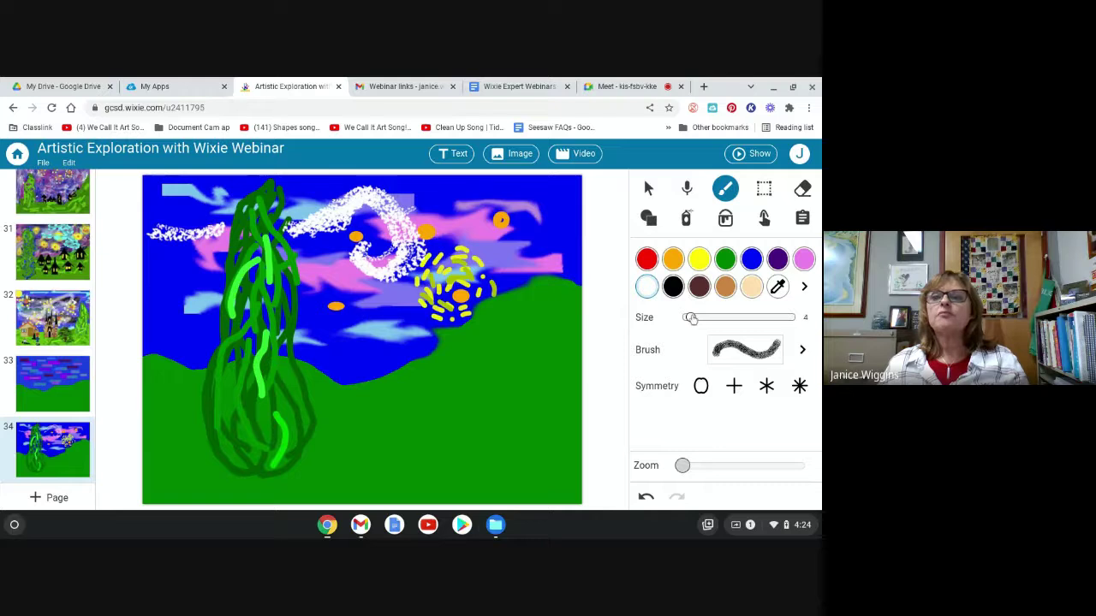
click(751, 259)
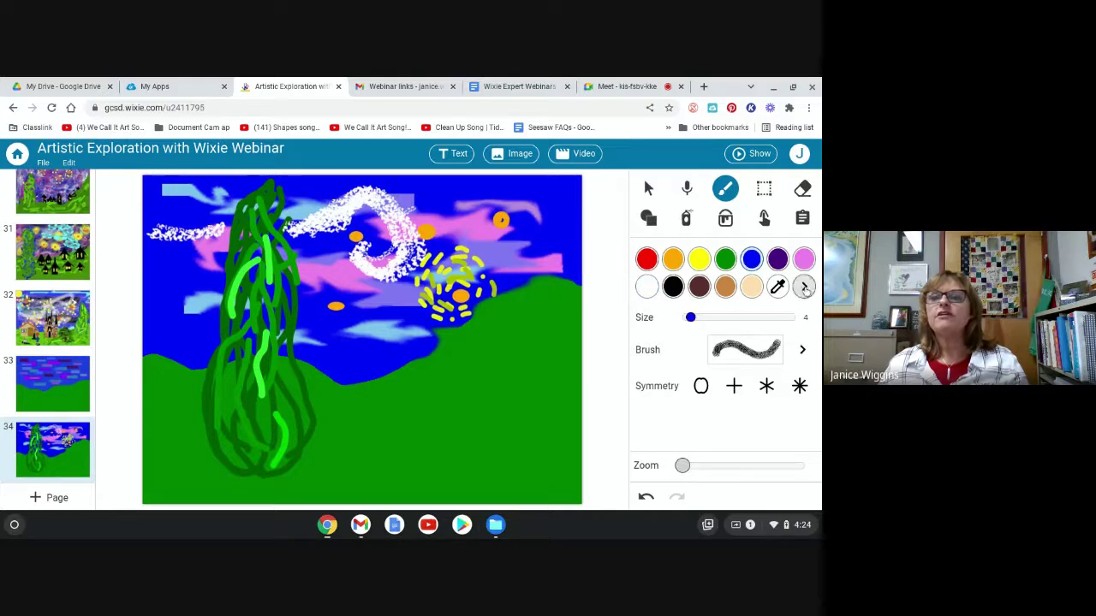
click(805, 290)
click(700, 428)
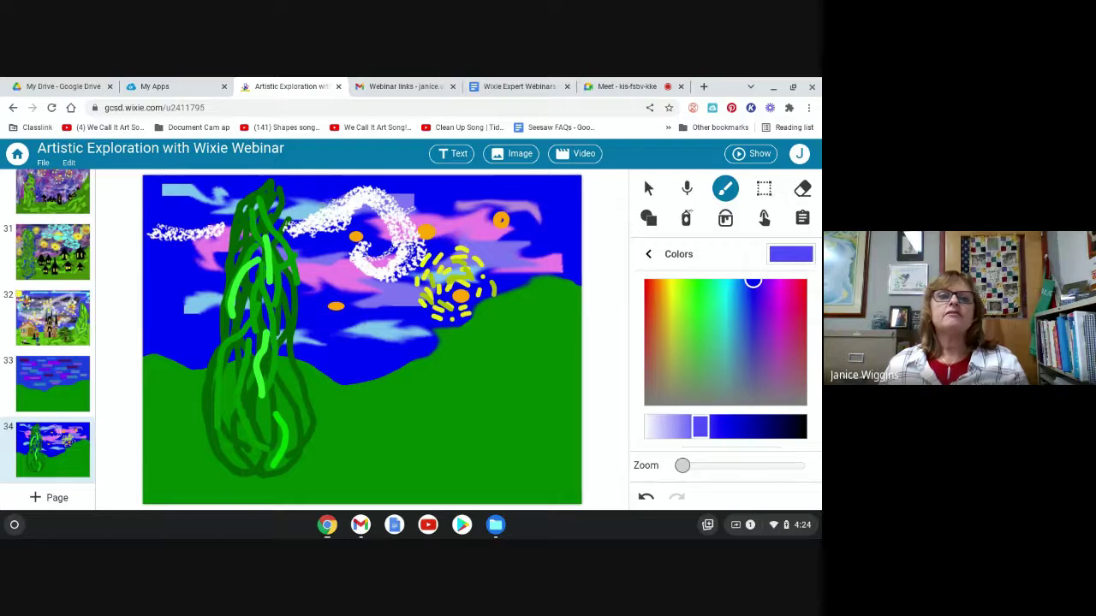
click(725, 314)
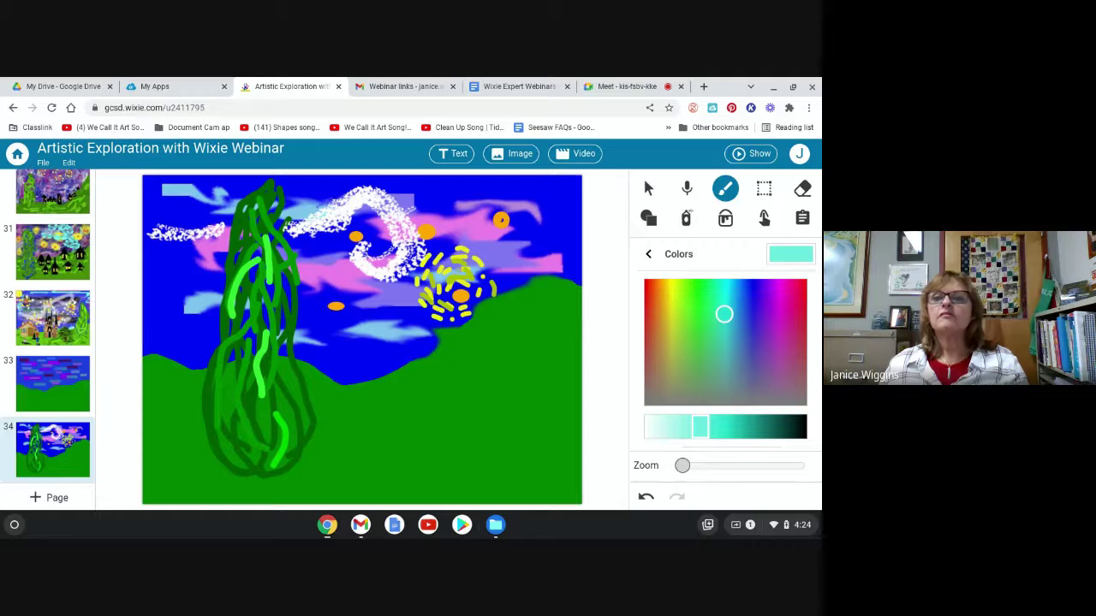
click(648, 253)
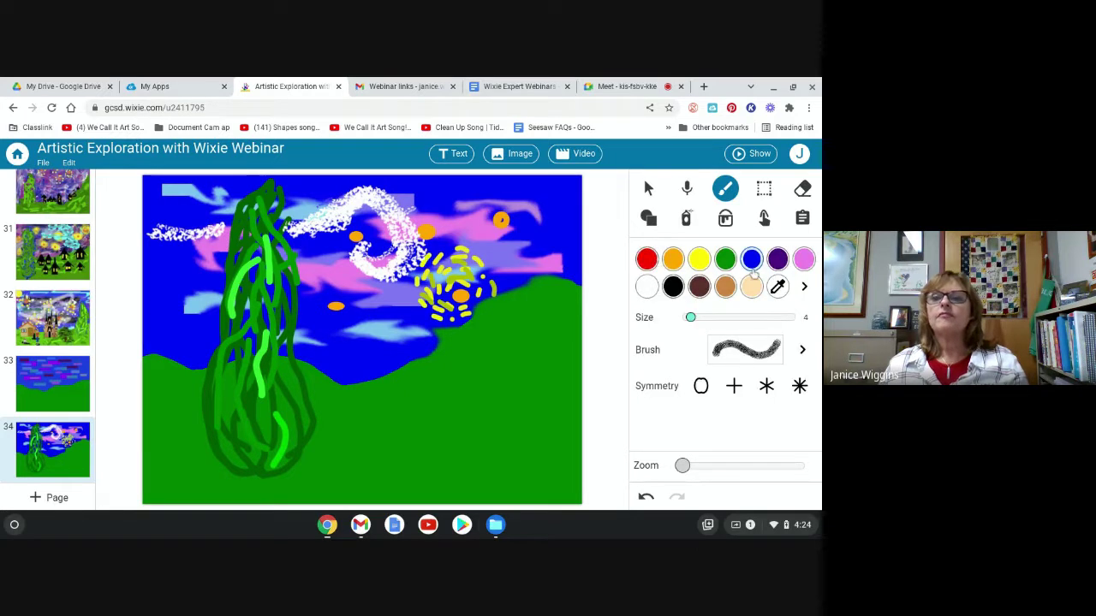
Mix a muted grey-blue custom colour for the speckled brush and set its size to 14 for shading the white swirl.
click(803, 287)
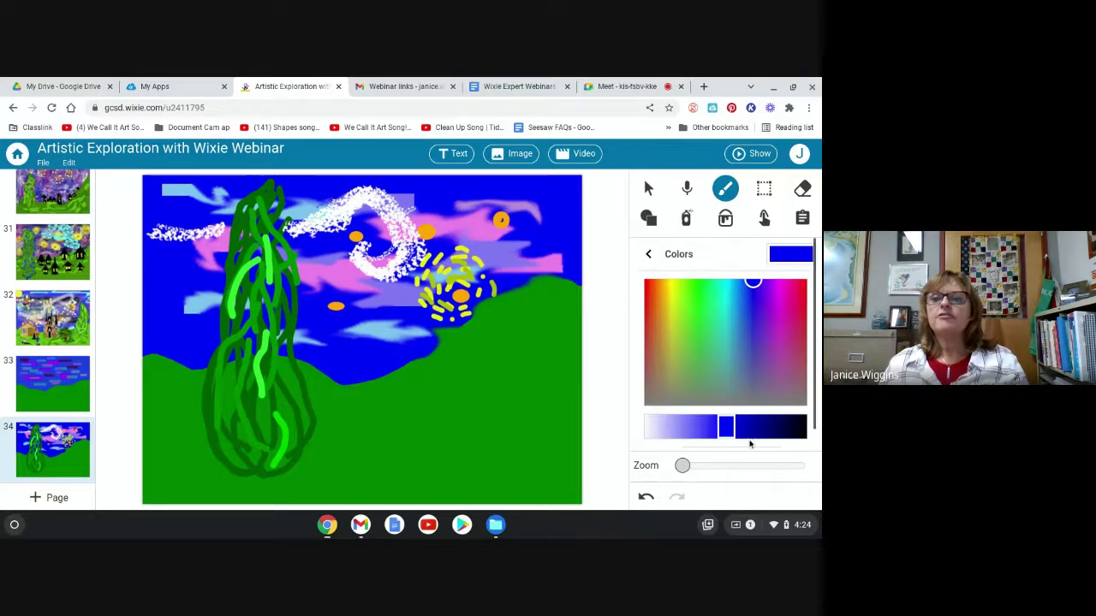
click(742, 371)
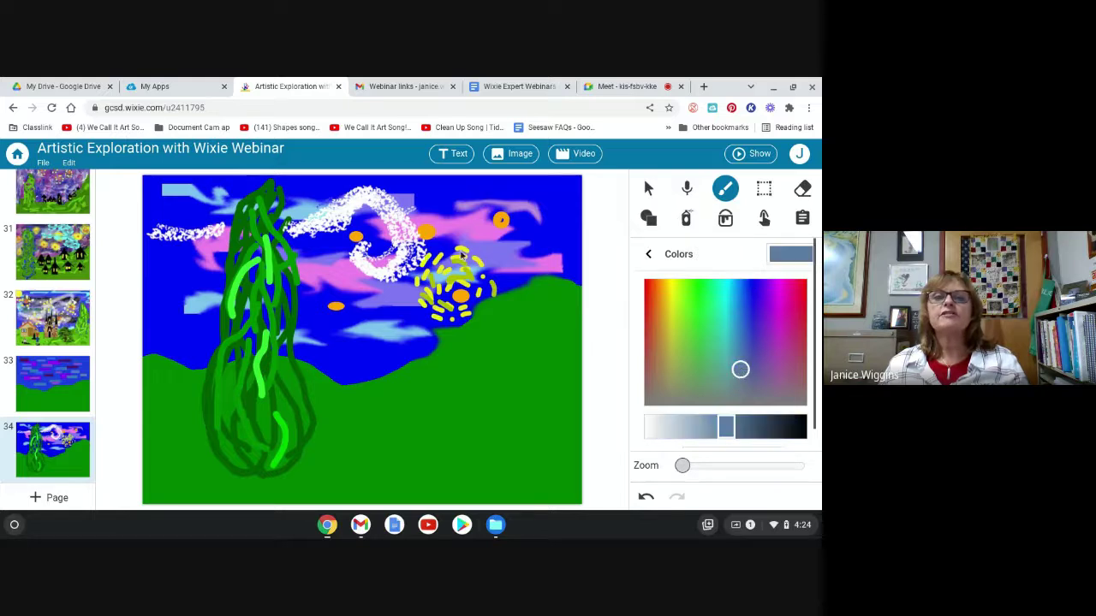
click(648, 254)
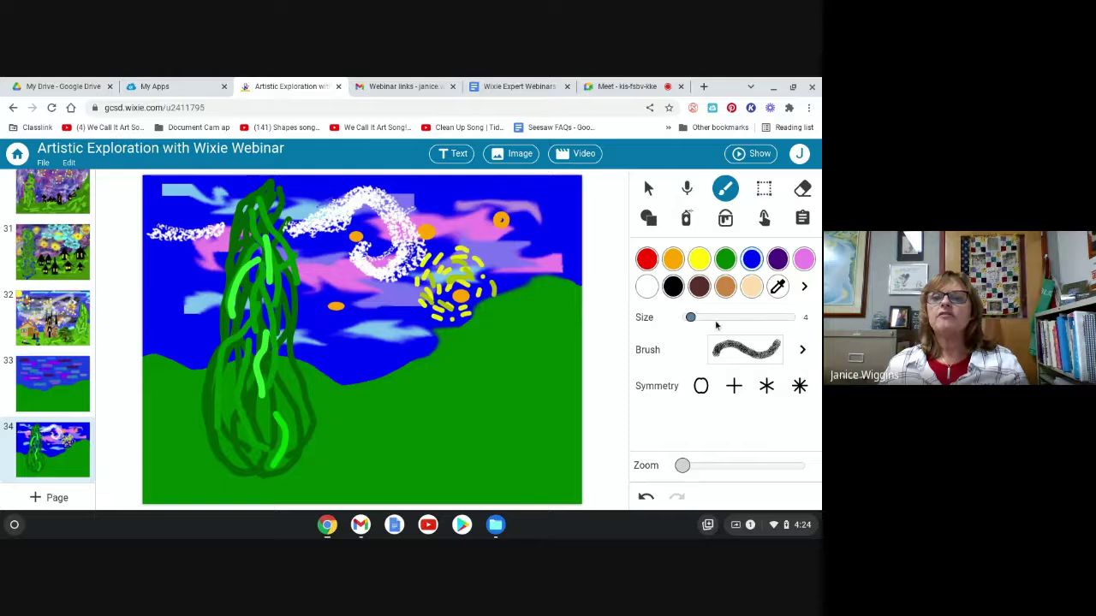
drag(690, 317, 702, 318)
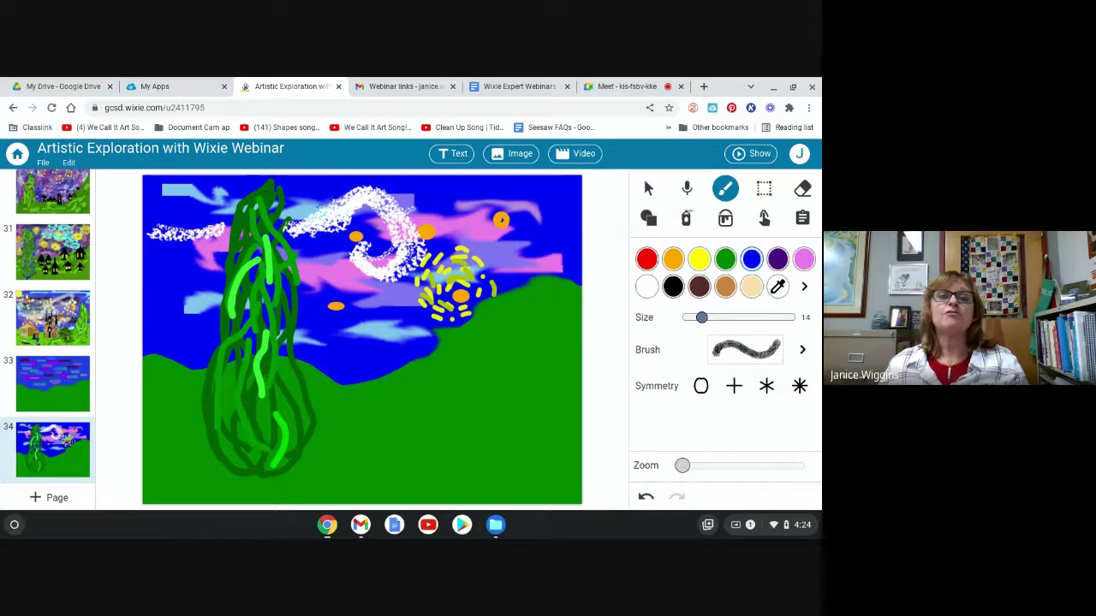
mouse_move(353, 195)
mouse_down()
mouse_move(321, 216)
mouse_move(353, 218)
mouse_up()
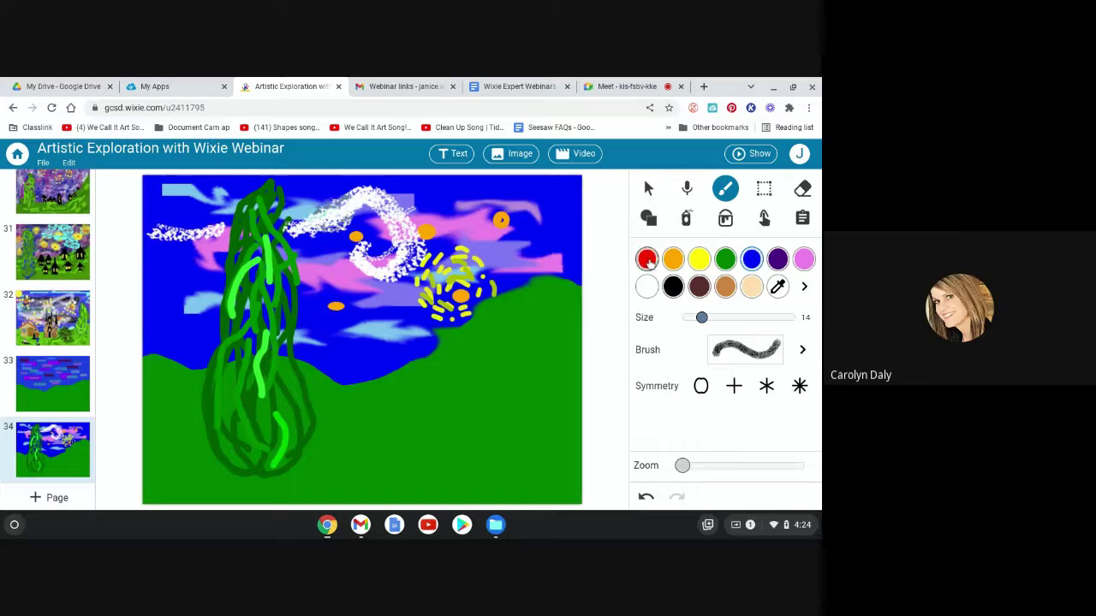
Shade the white wind swirl with short grey-blue strokes along its crest and inner curl, using the smooth solid brush at size 14.
click(803, 350)
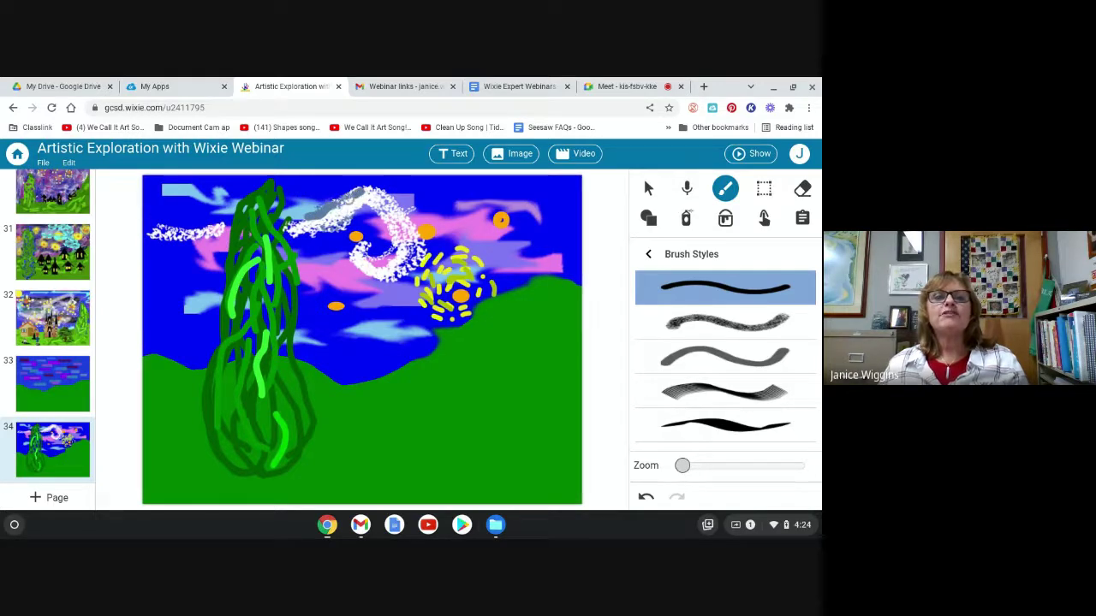
mouse_move(319, 236)
mouse_down()
mouse_move(347, 226)
mouse_move(377, 190)
mouse_move(390, 220)
mouse_move(361, 264)
mouse_move(393, 268)
mouse_move(393, 226)
mouse_up()
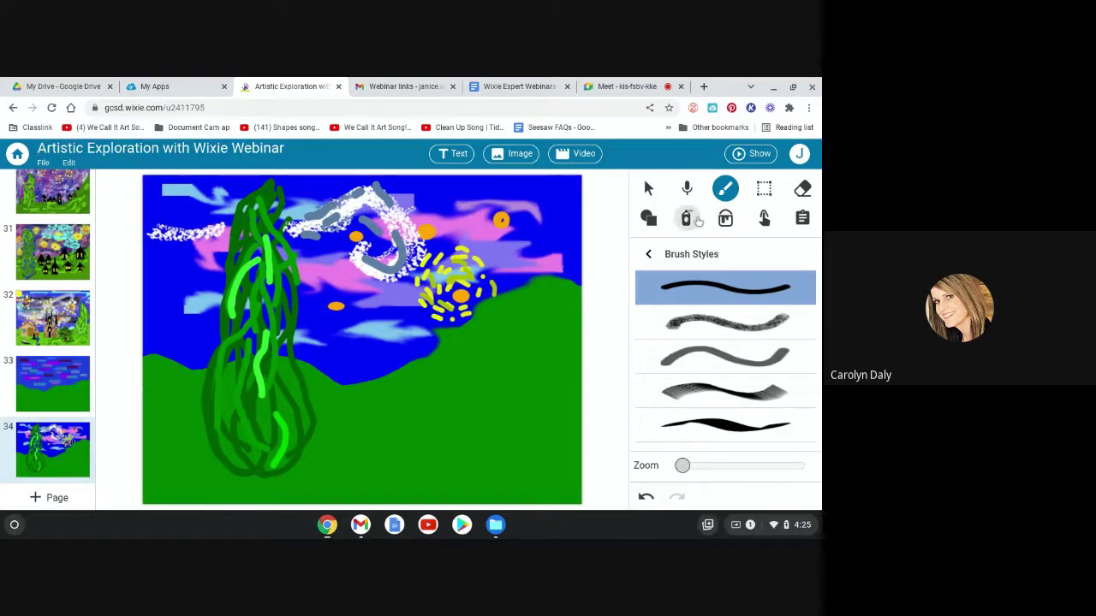
click(648, 255)
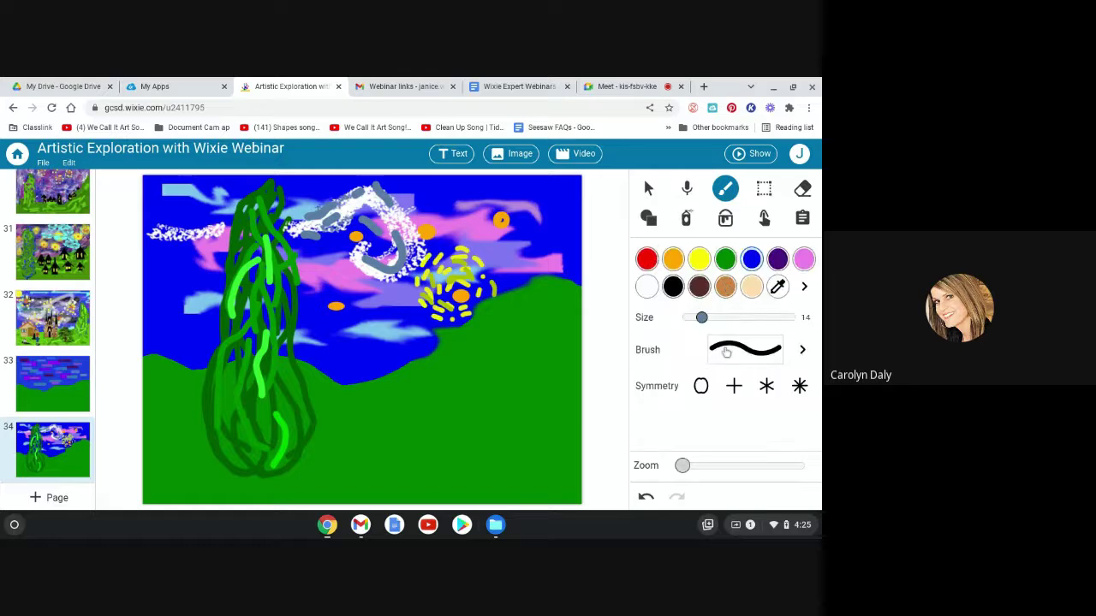
click(802, 351)
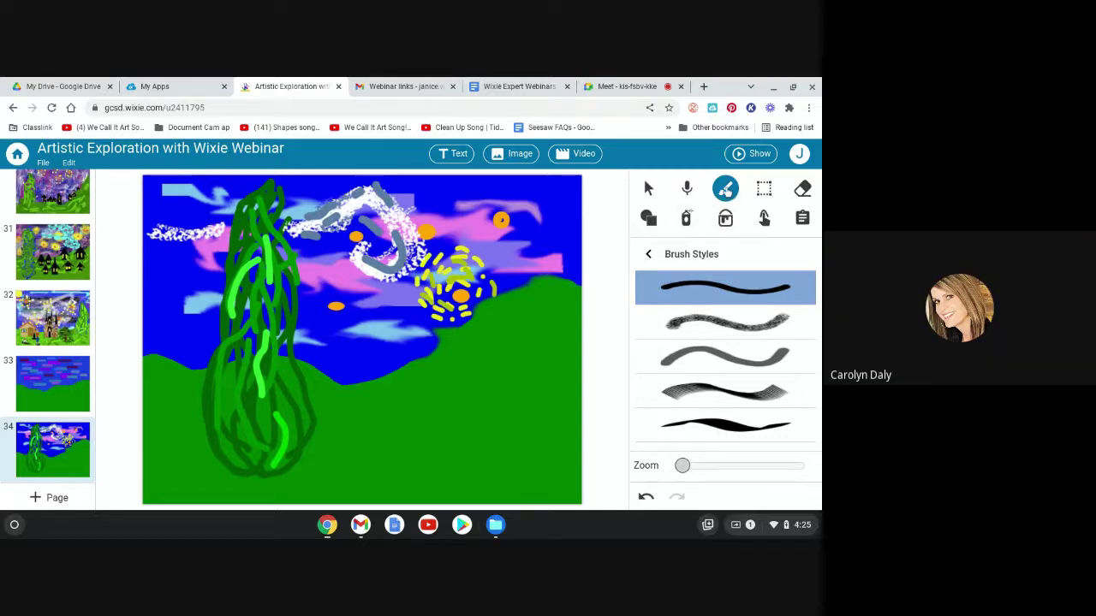
click(648, 253)
click(750, 261)
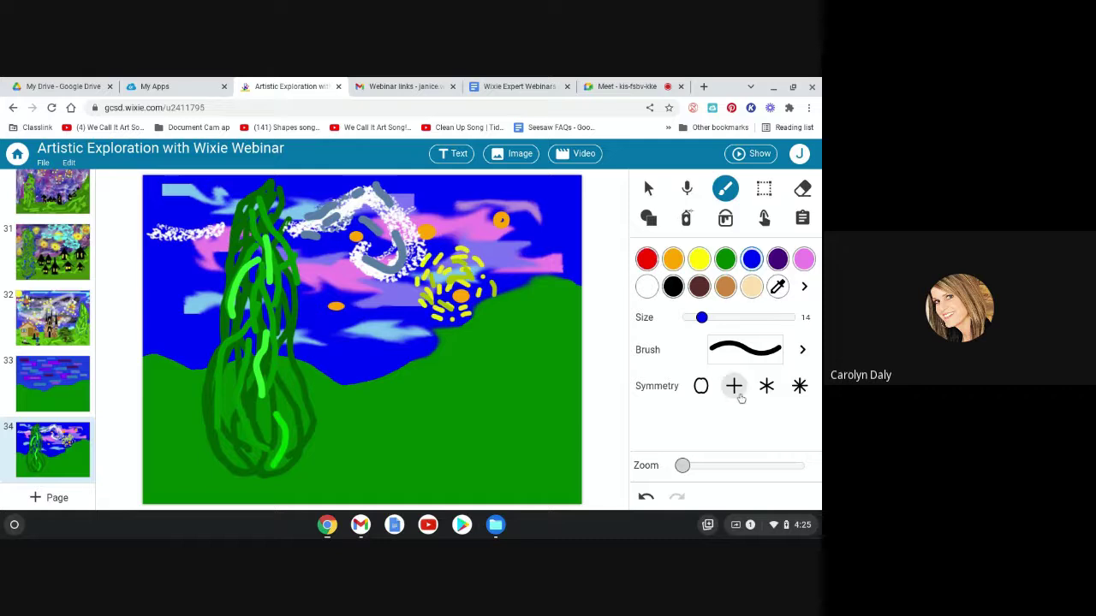
click(801, 350)
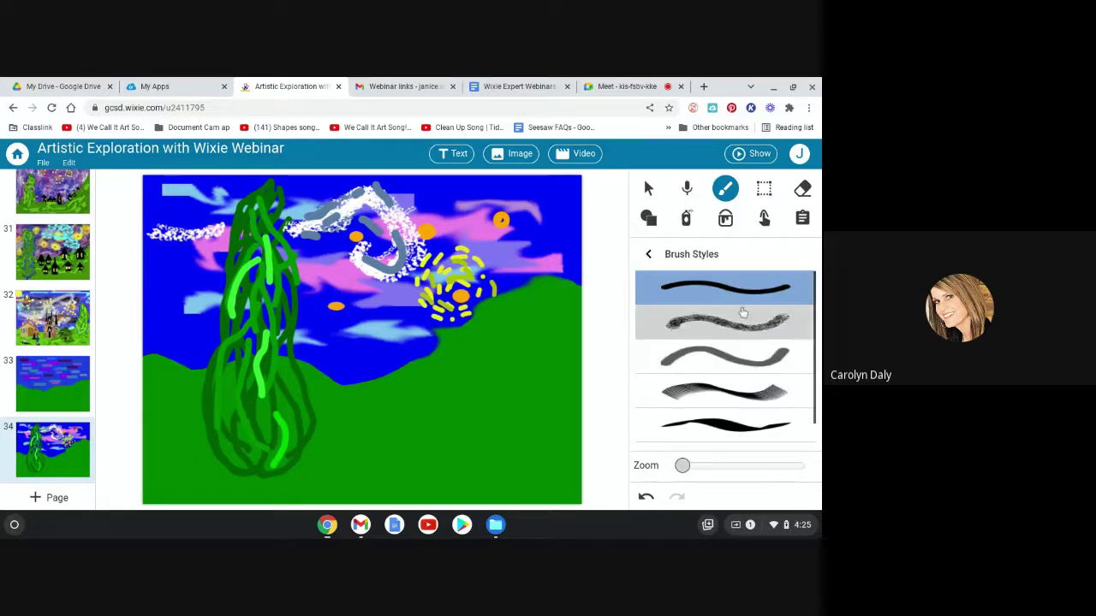
scroll(730, 315, down, 1)
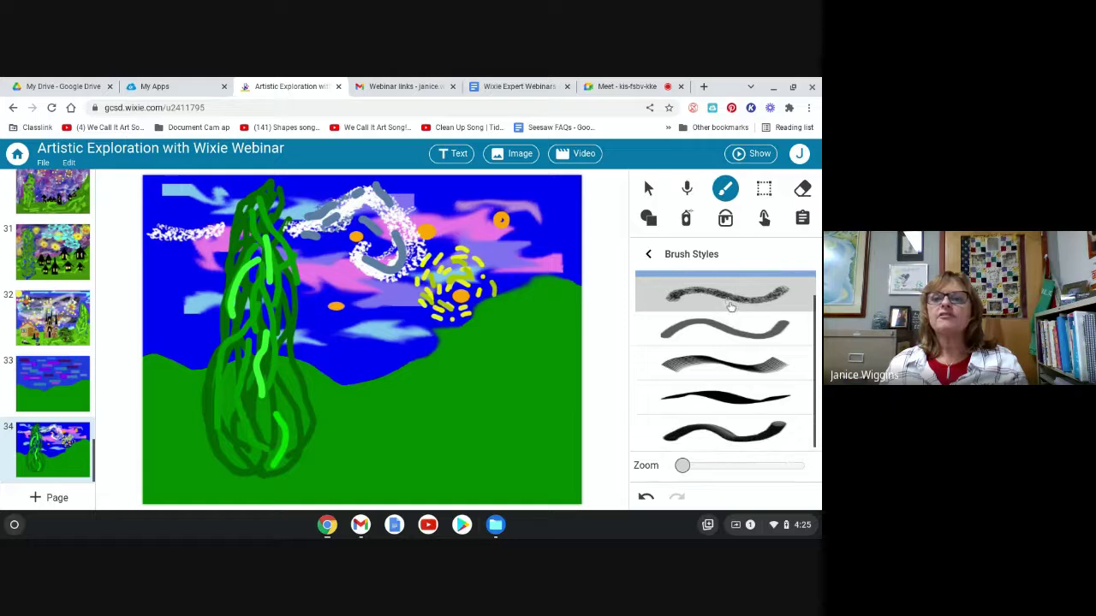
scroll(728, 299, up, 1)
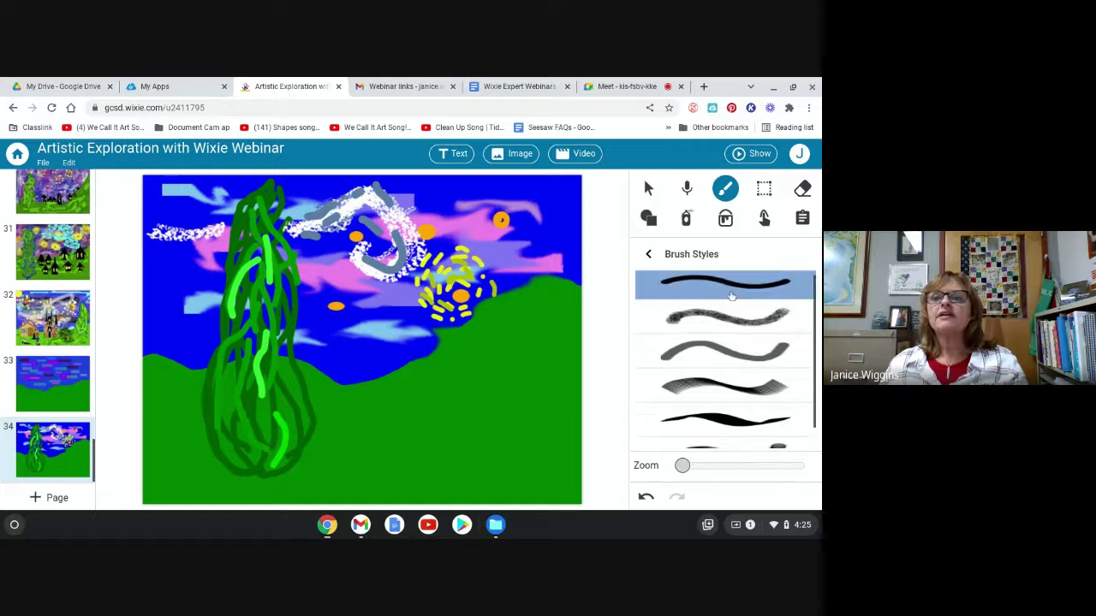
click(648, 254)
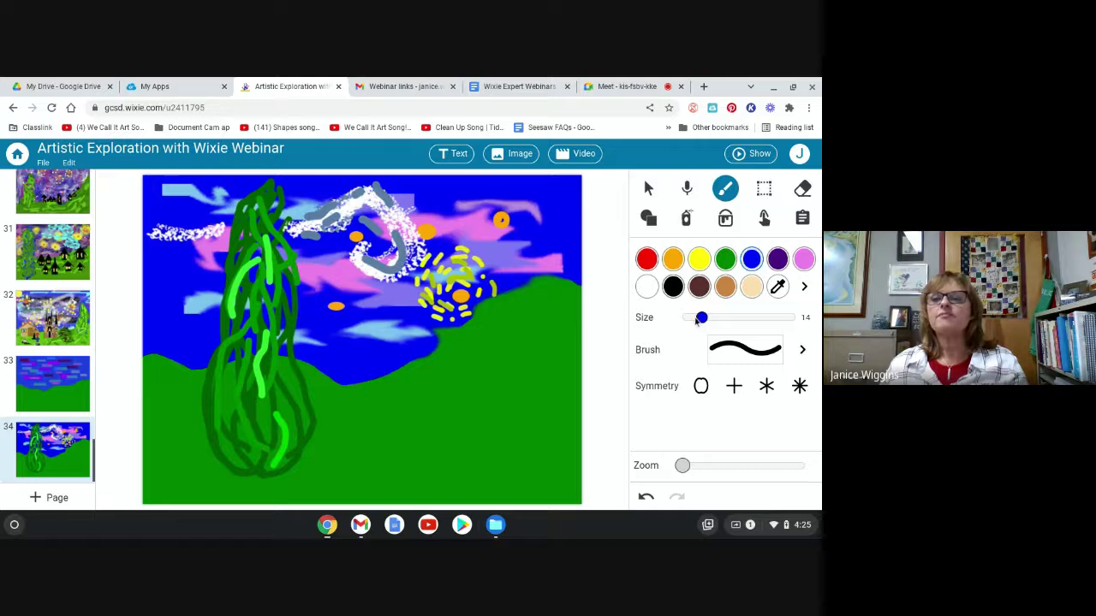
Outline the wind swirl on both sides of the cypress with short bright cyan dashes, using the smooth brush at size 14.
click(803, 286)
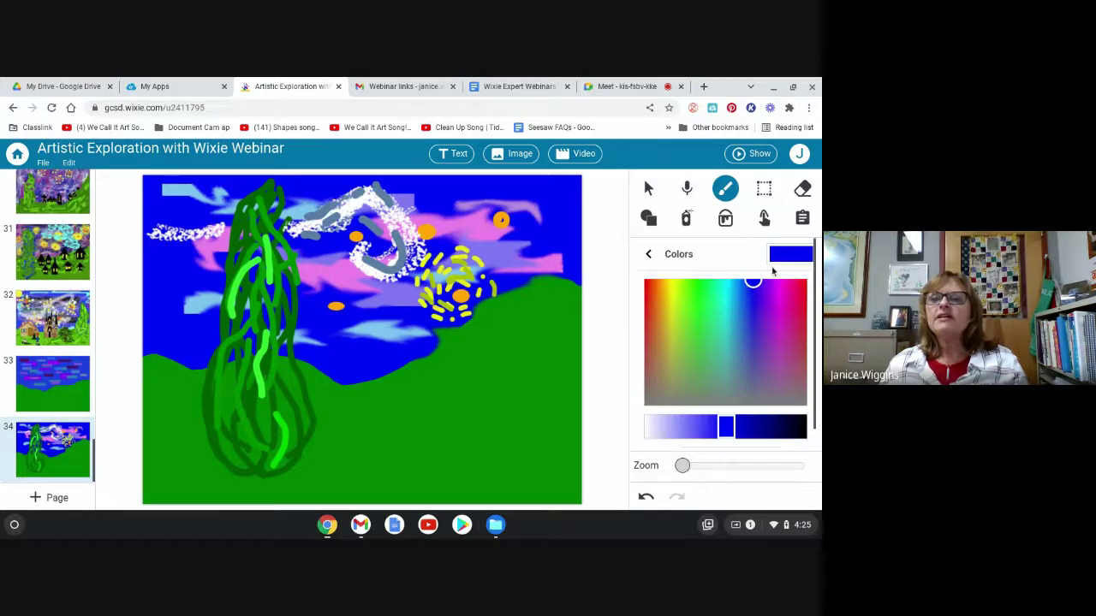
click(727, 293)
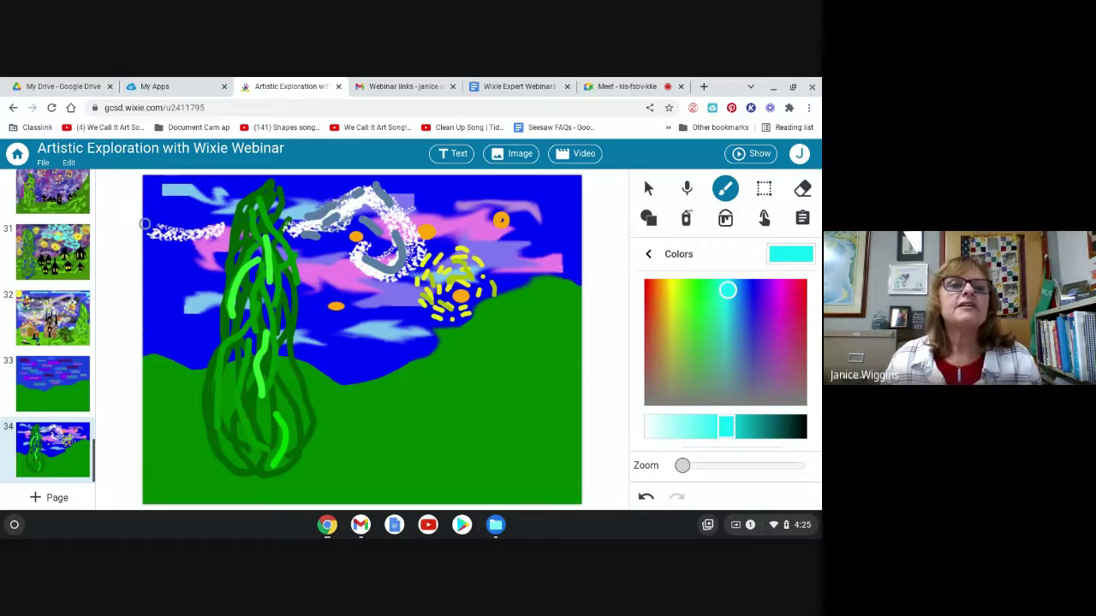
drag(149, 222, 208, 222)
drag(147, 250, 198, 234)
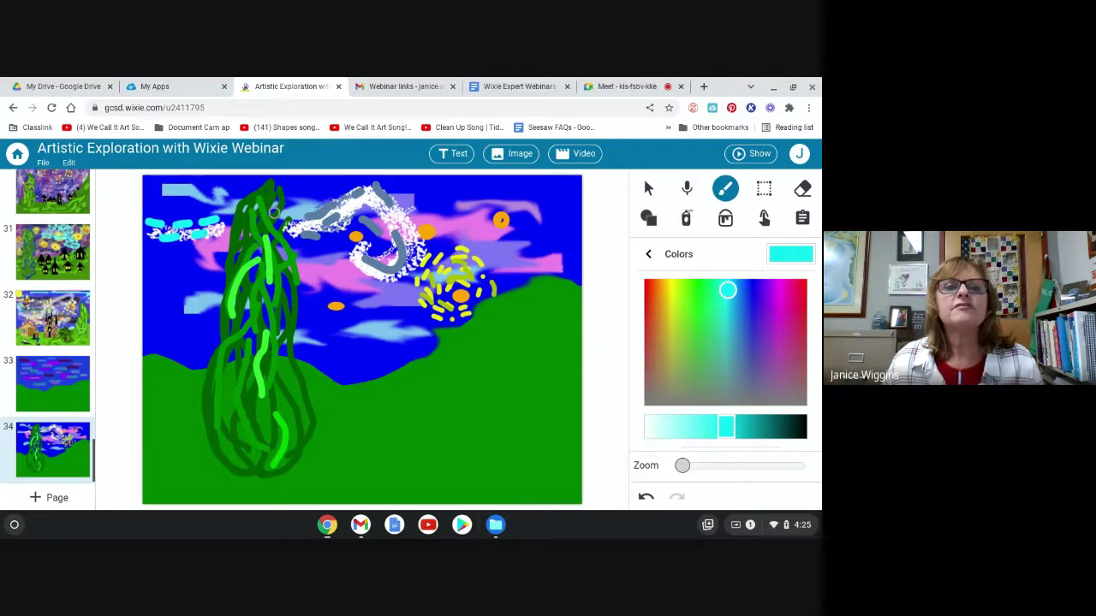
mouse_move(270, 212)
mouse_down()
mouse_move(312, 219)
mouse_move(359, 194)
mouse_move(389, 204)
mouse_move(421, 250)
mouse_move(394, 281)
mouse_up()
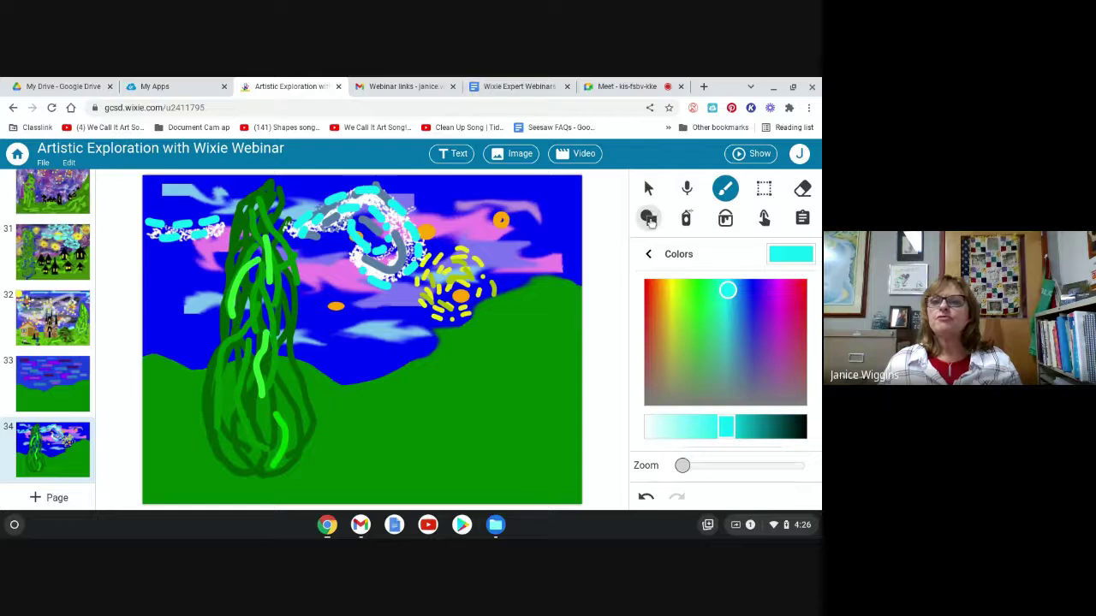
Draw a small black house on the green hill from a filled triangle roof and rectangle body, adding a yellow rectangular window and door.
click(648, 218)
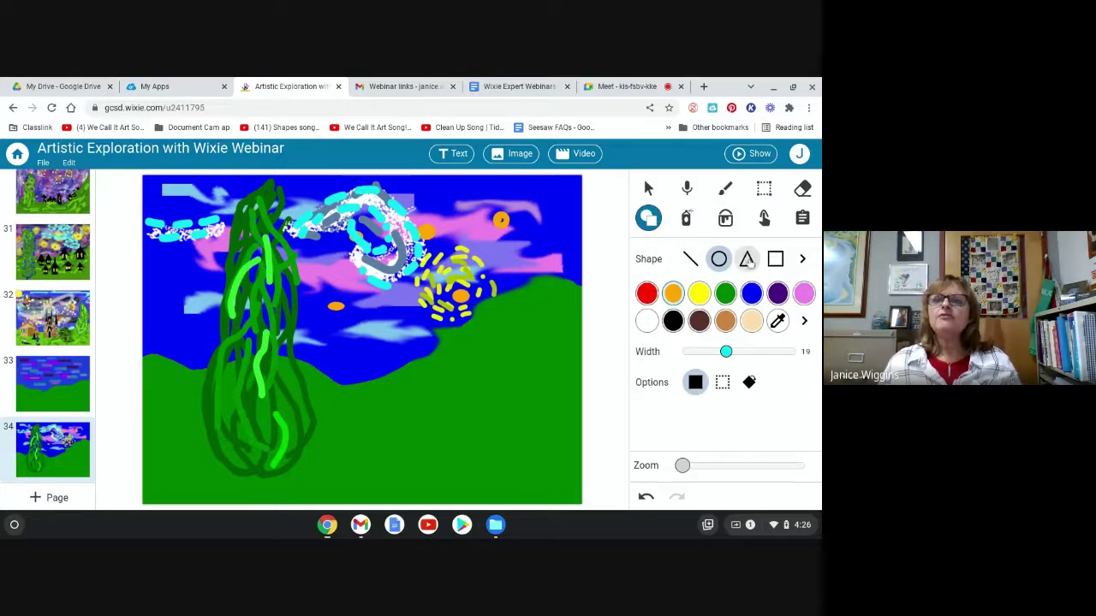
click(748, 259)
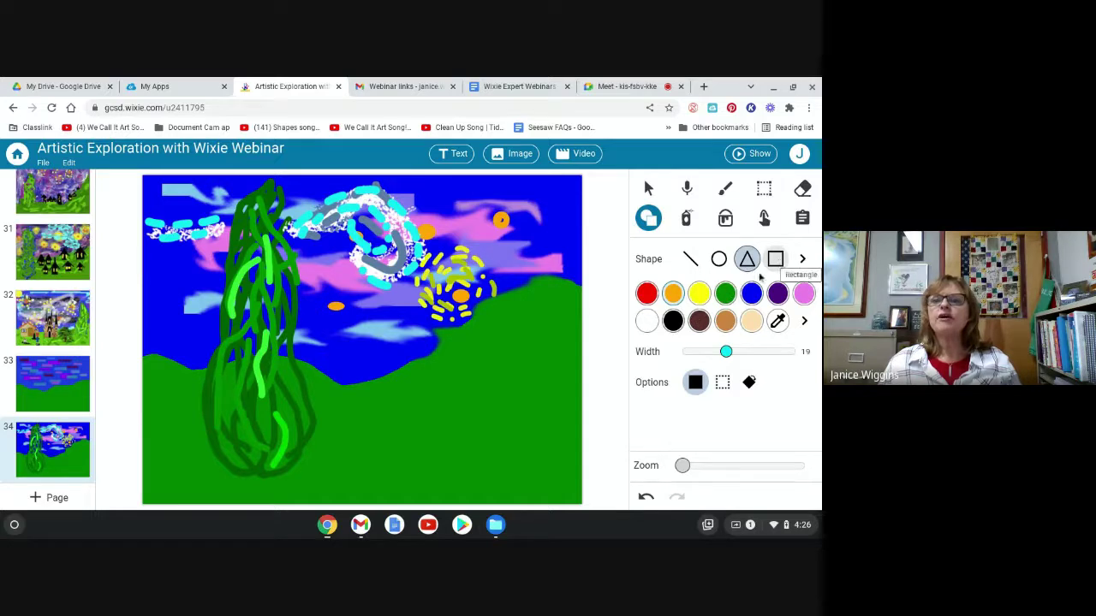
click(675, 322)
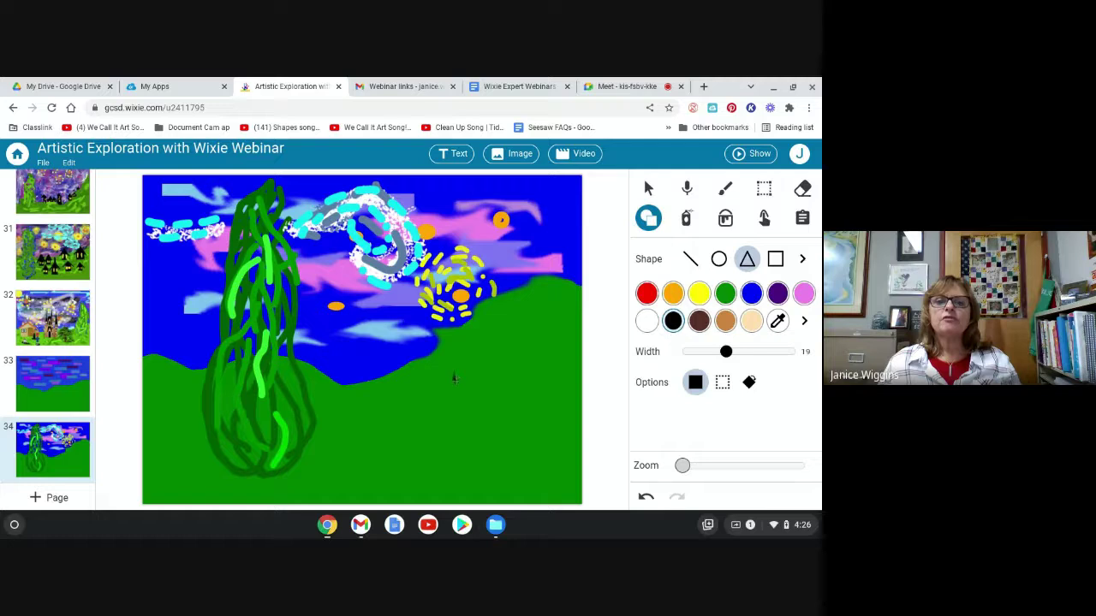
drag(454, 372, 417, 405)
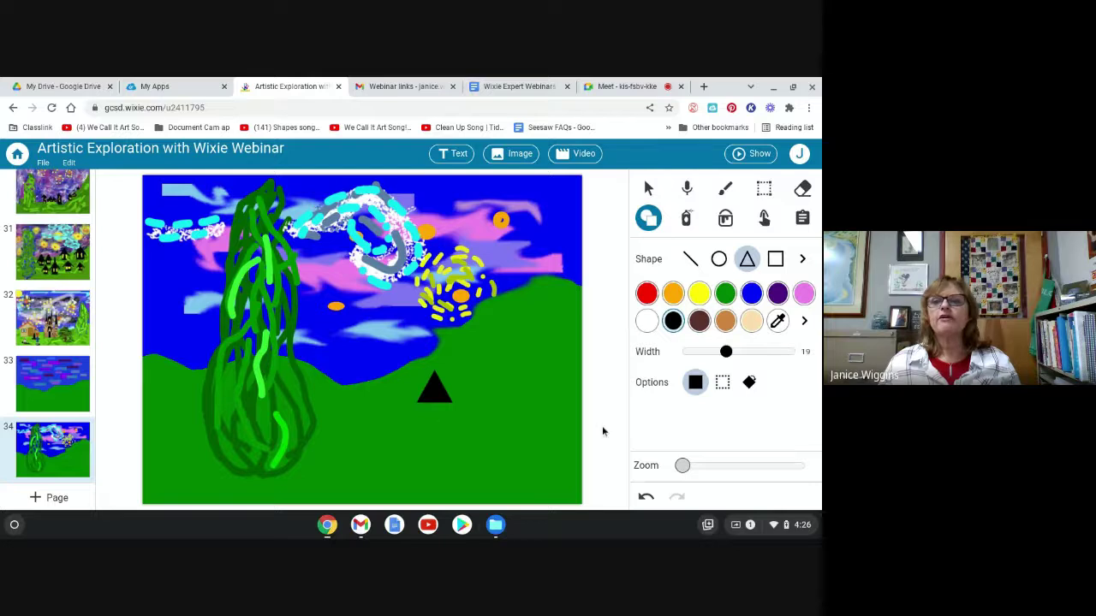
click(776, 261)
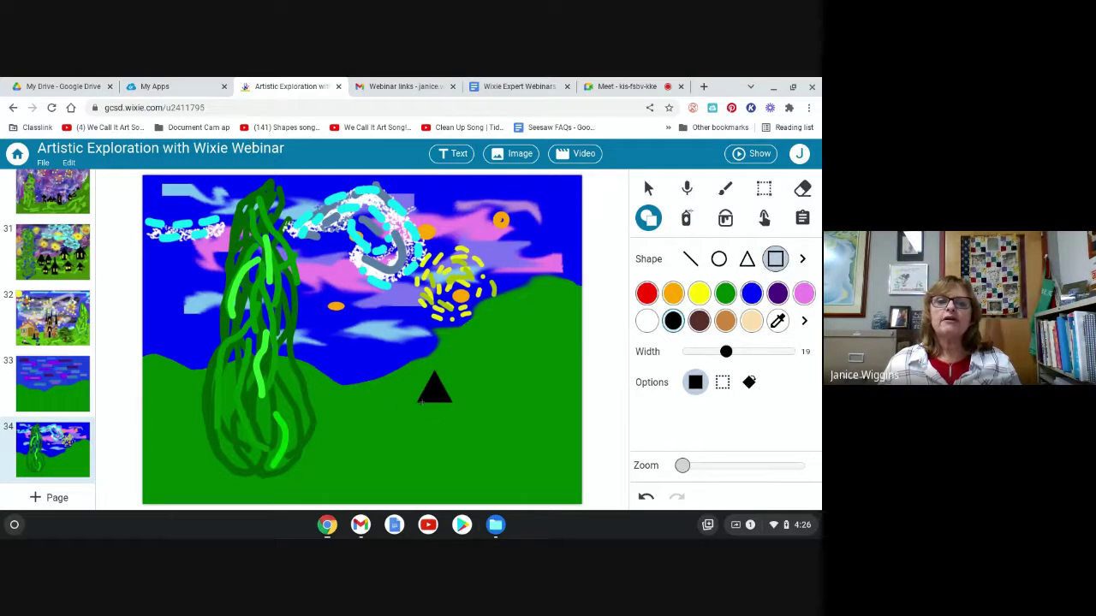
drag(419, 402, 448, 428)
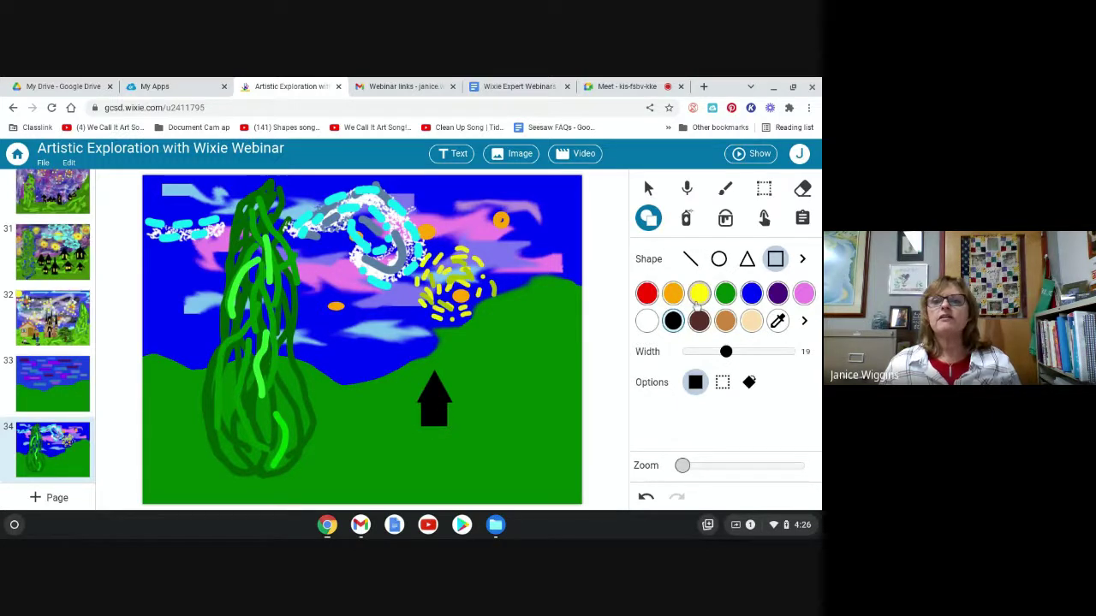
click(700, 295)
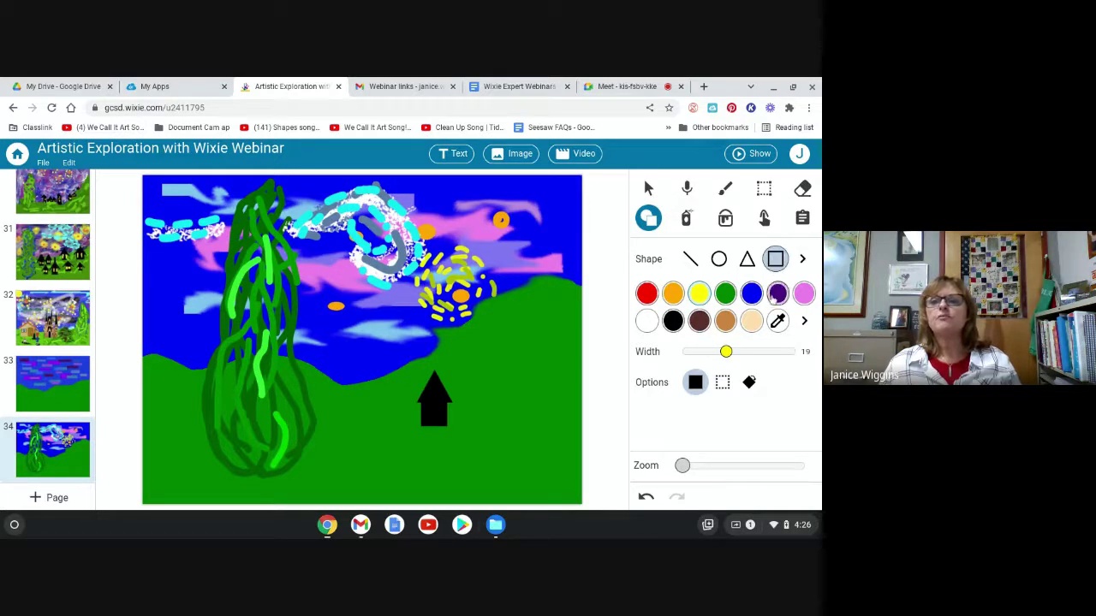
click(802, 259)
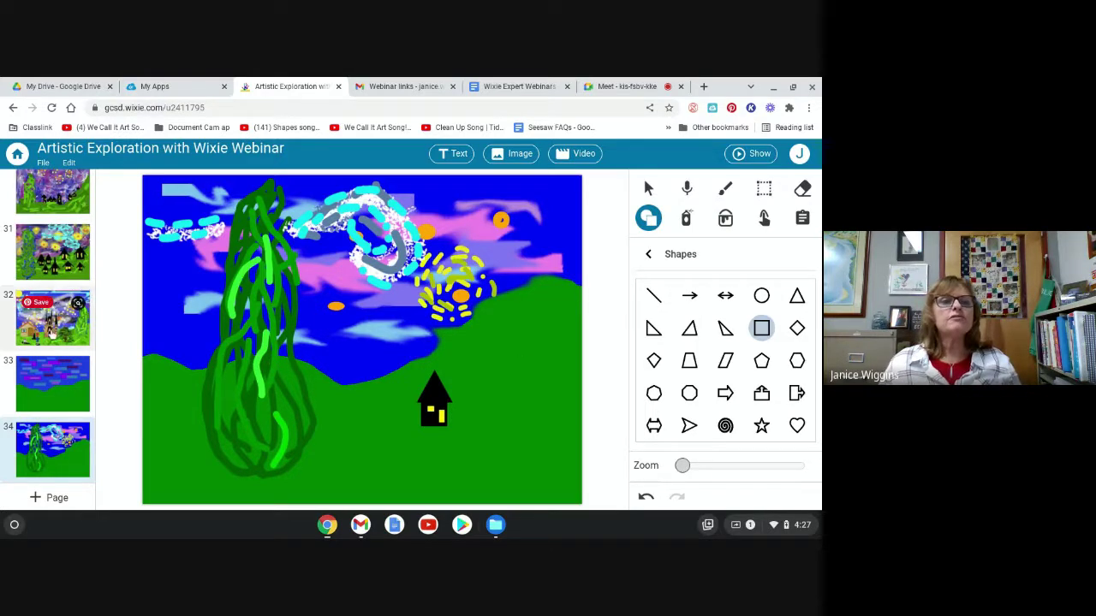
Show the finished Starry Night projects on pages 31, 30, 32 and 28 as examples of houses, stars and swirls.
click(61, 266)
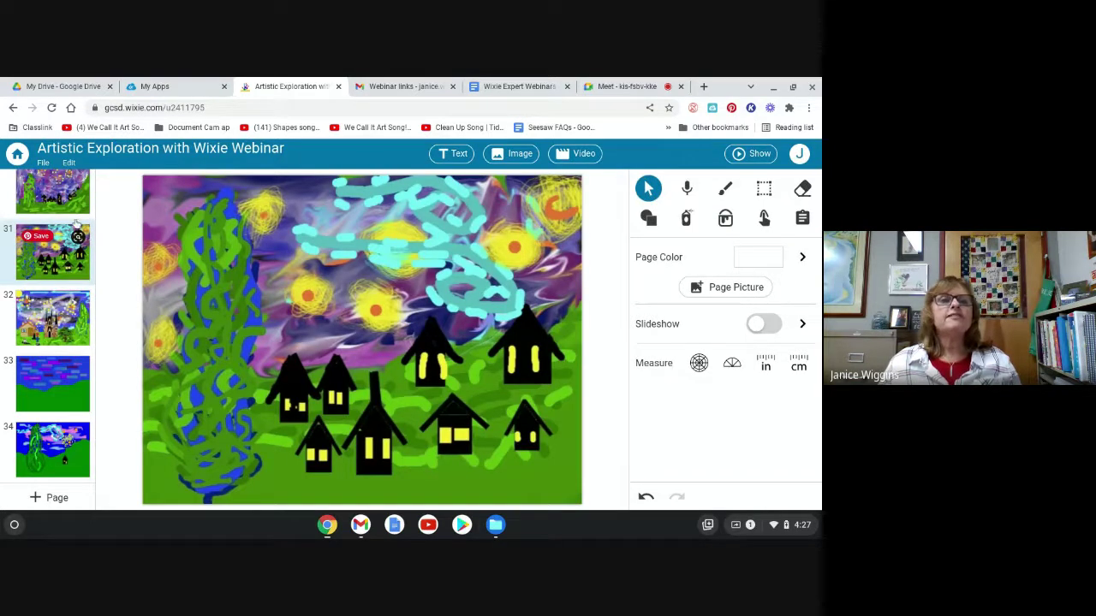
click(55, 195)
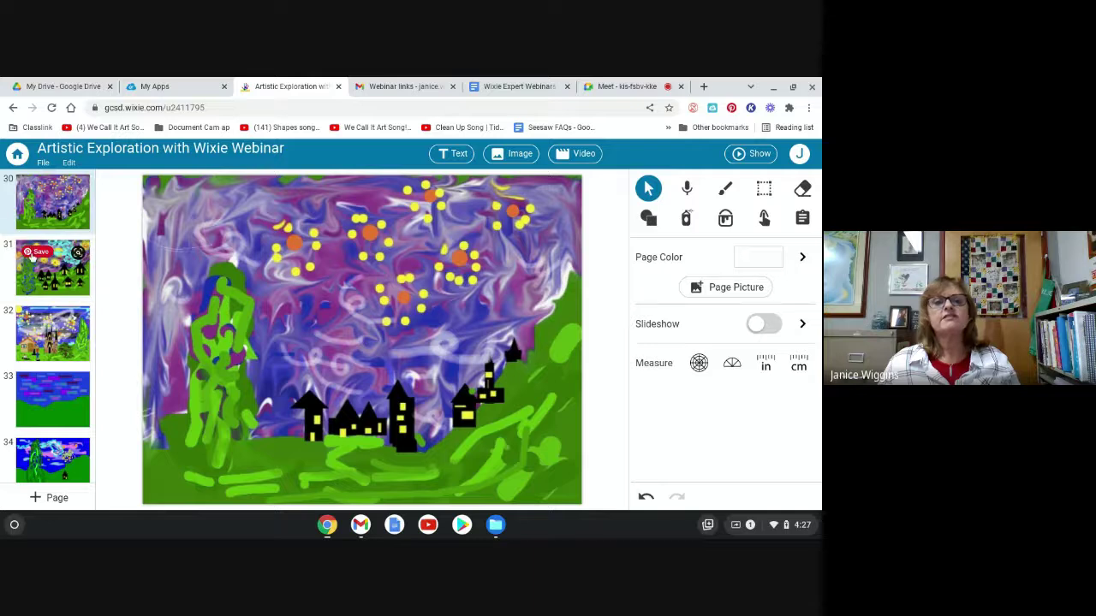
click(50, 337)
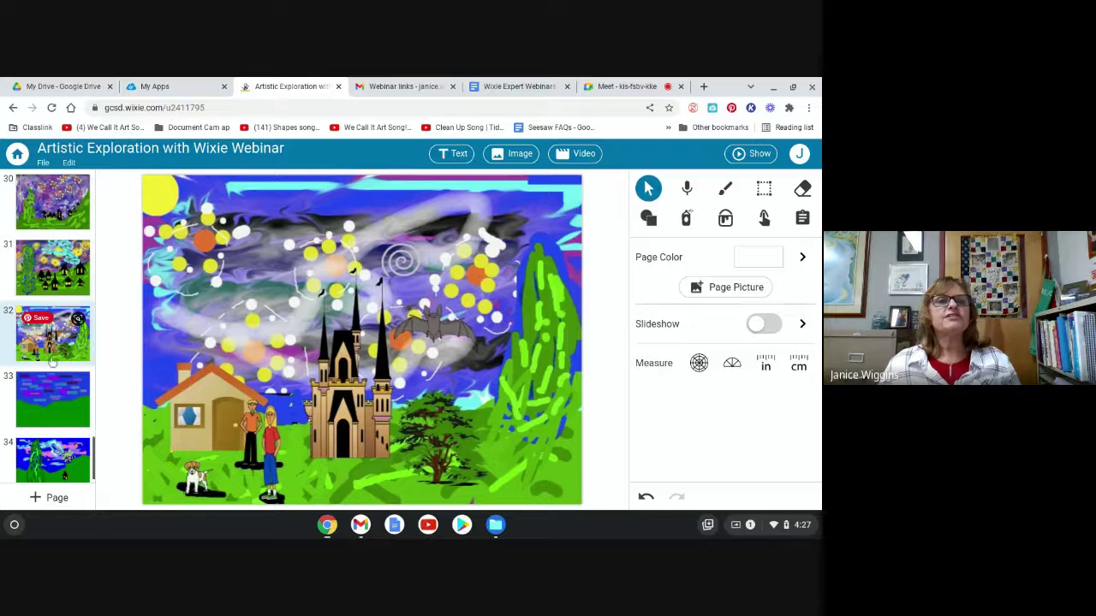
scroll(52, 325, up, 5)
scroll(74, 358, down, 3)
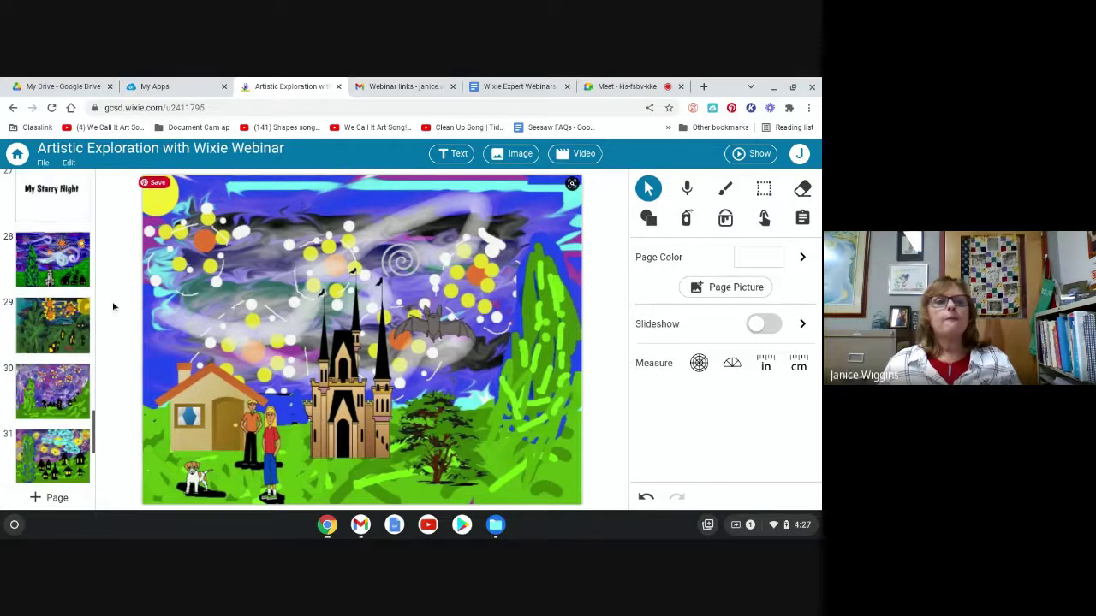
scroll(53, 325, up, 1)
click(51, 321)
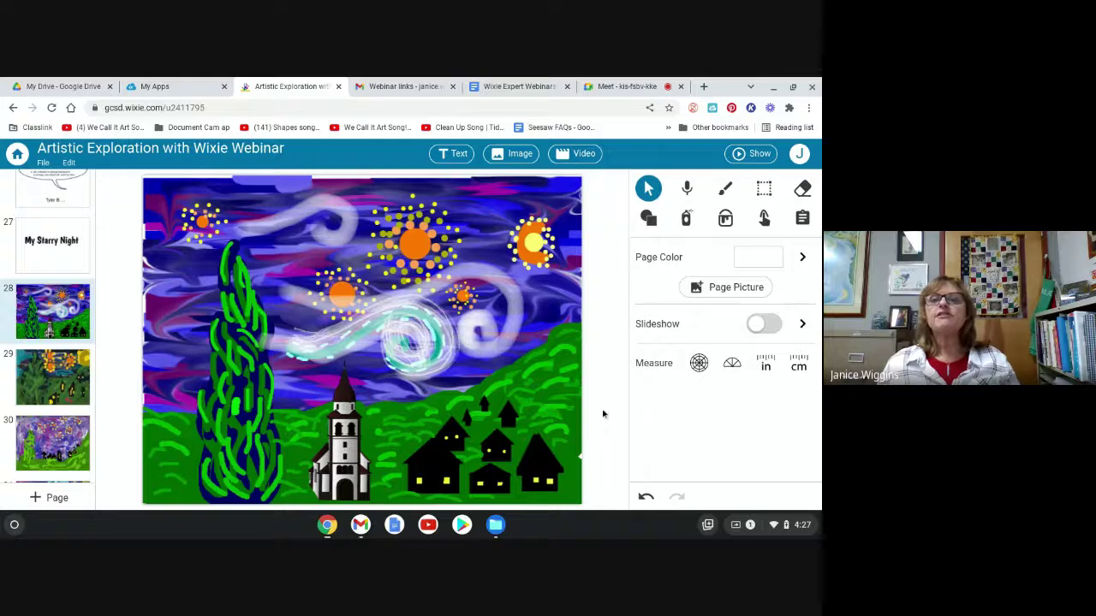
Switch to the Google Meet call to check the in-call messages, with a brief return to the Wixie project.
click(616, 87)
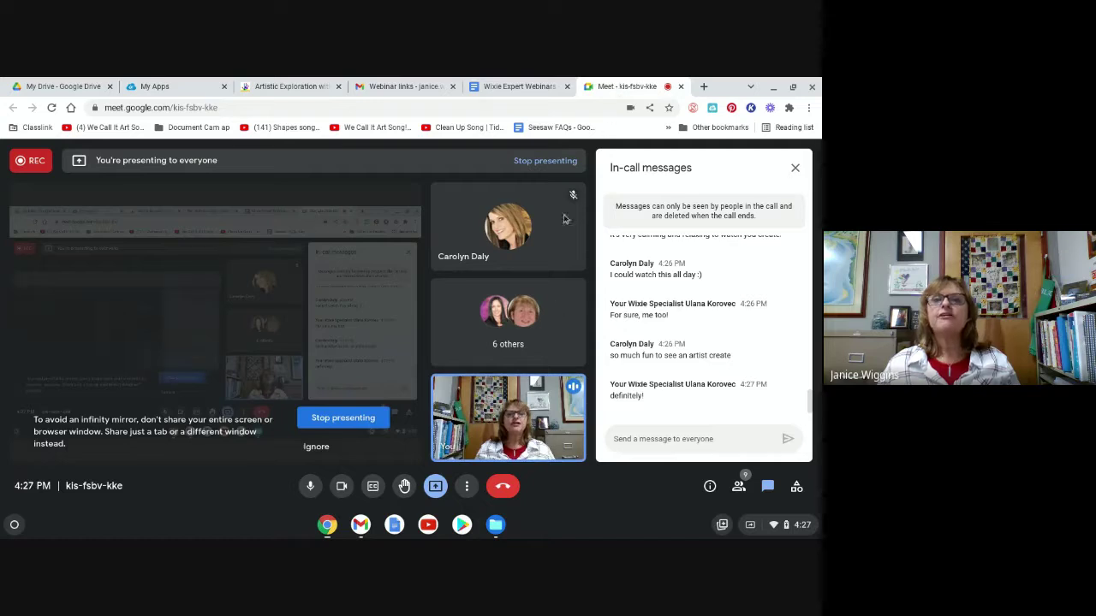
click(316, 86)
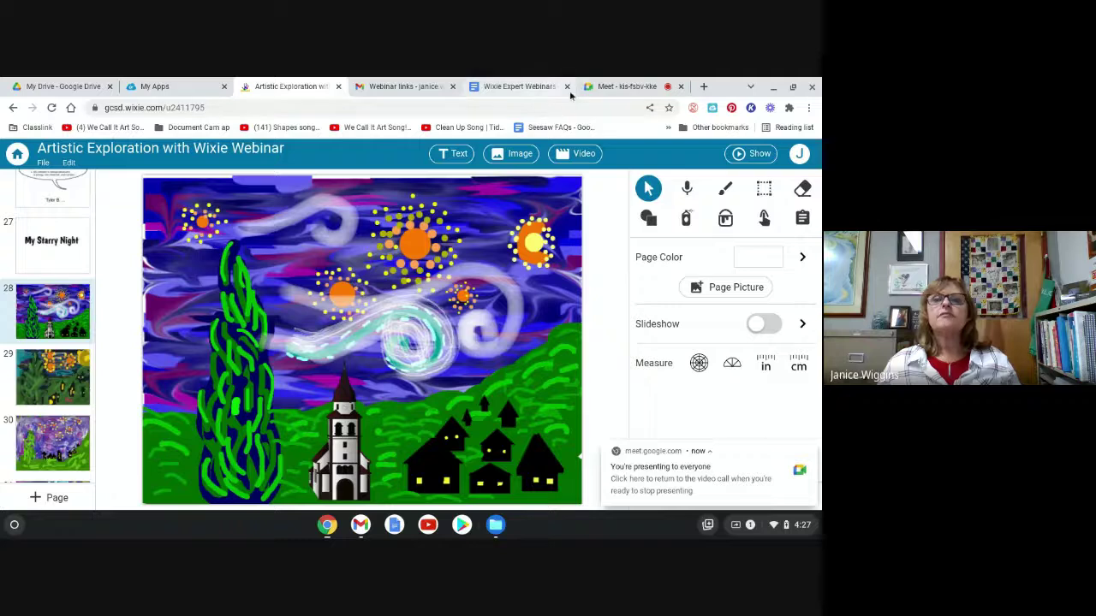
click(623, 87)
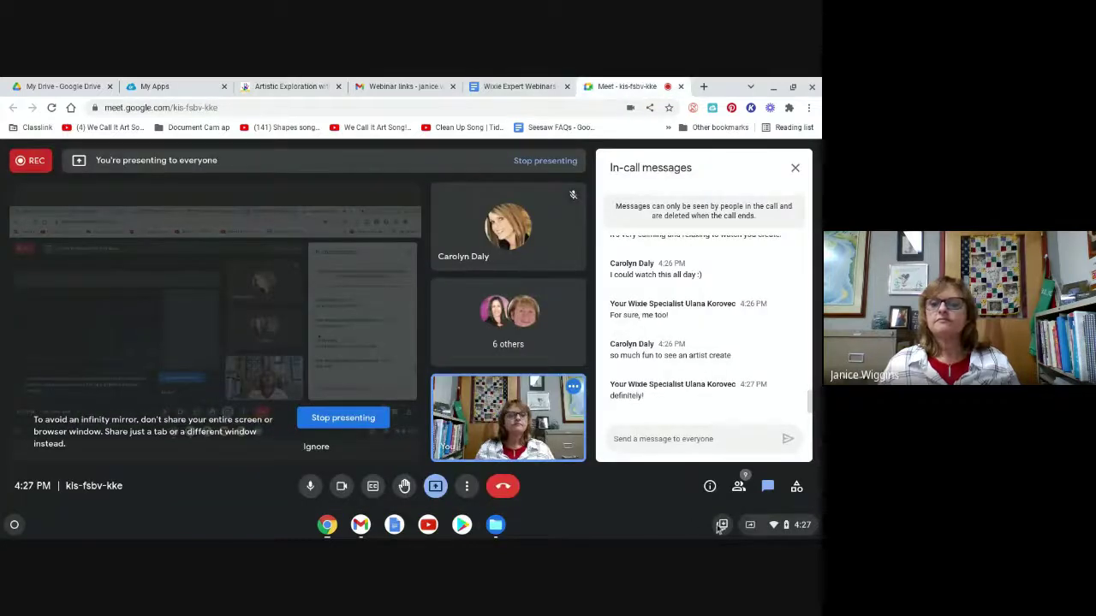